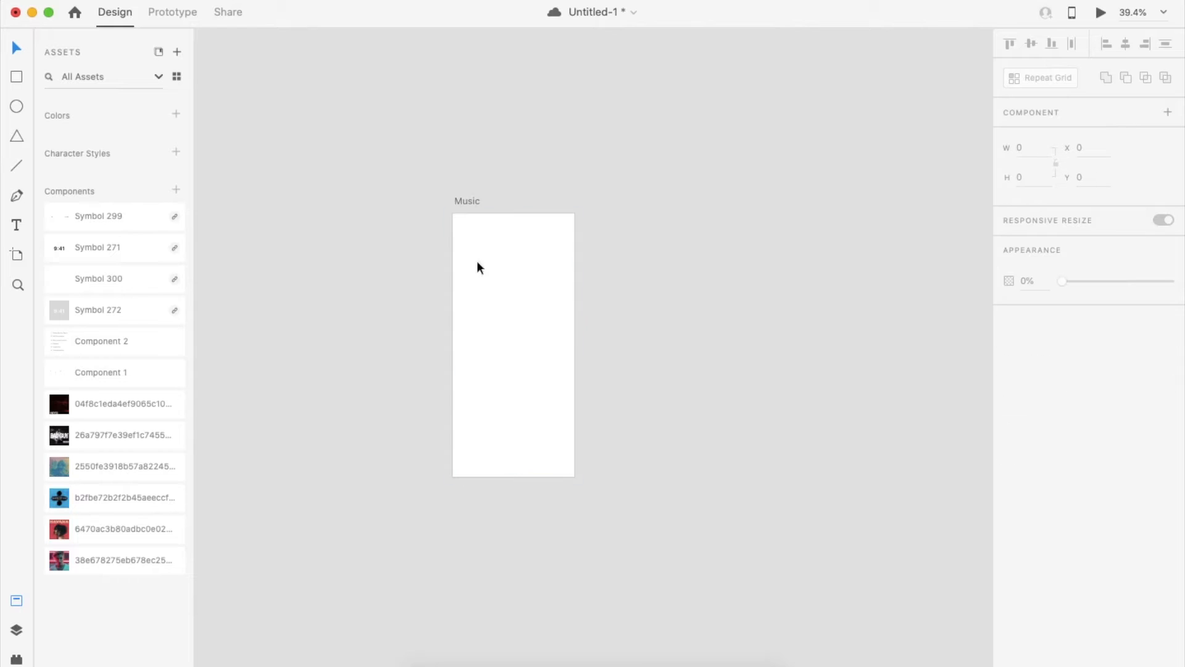
Step: Fill the Music artboard with a near-black color
click(479, 265)
click(1034, 389)
drag(839, 309, 764, 422)
click(764, 421)
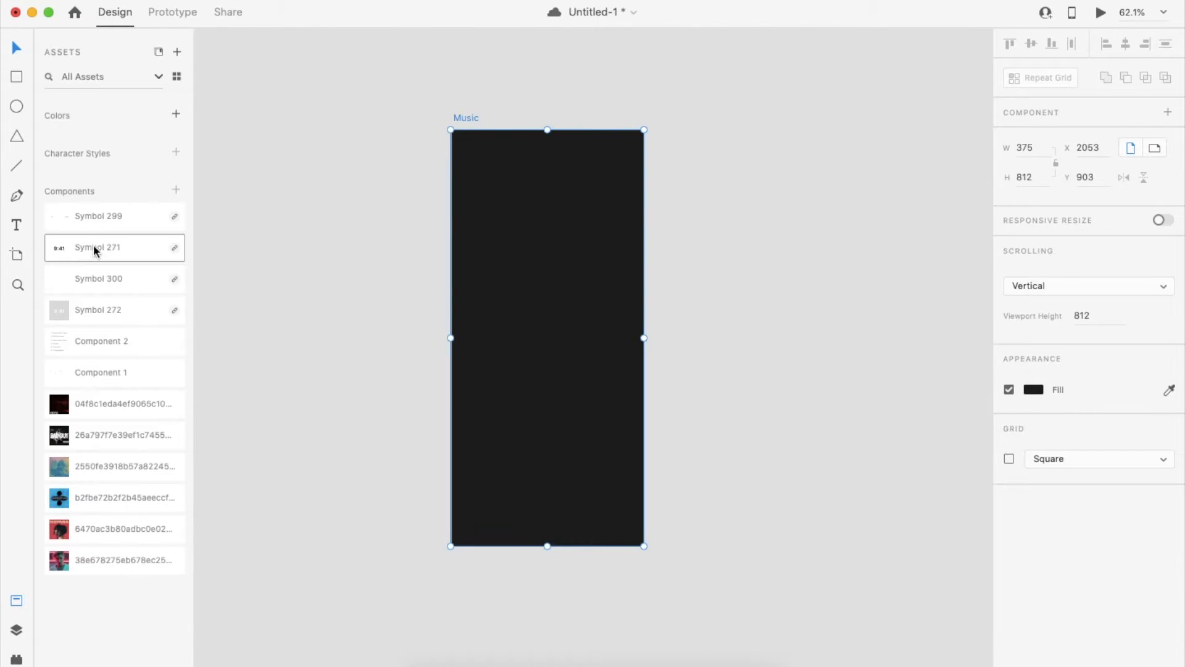
Step: Add the white status bar symbols to the Music artboard and align them along its top edge
drag(94, 252, 405, 320)
drag(100, 559, 420, 312)
drag(100, 497, 295, 478)
click(493, 313)
key(Delete)
drag(376, 479, 585, 240)
click(1126, 45)
click(1010, 44)
click(358, 284)
scroll(512, 284, up, 4)
Step: Add two grey ALBUM text labels side by side below the status bar in Proxima Nova
click(16, 79)
scroll(436, 135, up, 5)
key(t)
click(485, 225)
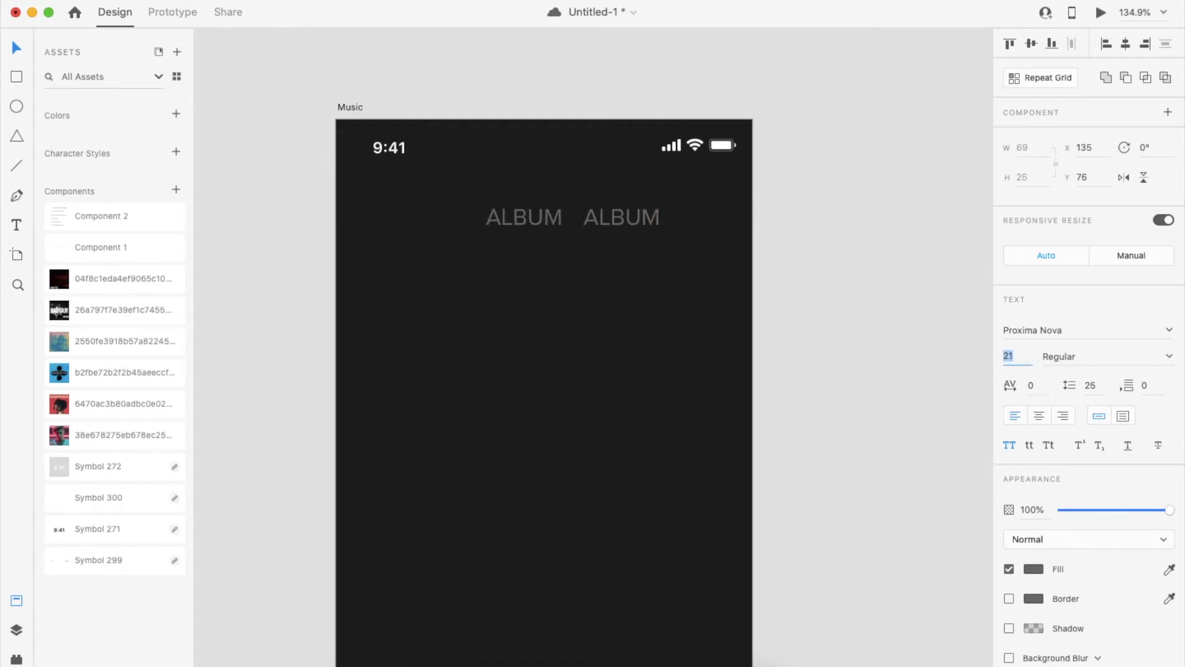
Step: Style both ALBUM labels as Semibold, size 15, with character spacing 100
click(1164, 364)
click(1053, 420)
click(1169, 356)
click(1063, 435)
Step: Change the text of the first ALBUM label to ARTISTS
right_click(597, 360)
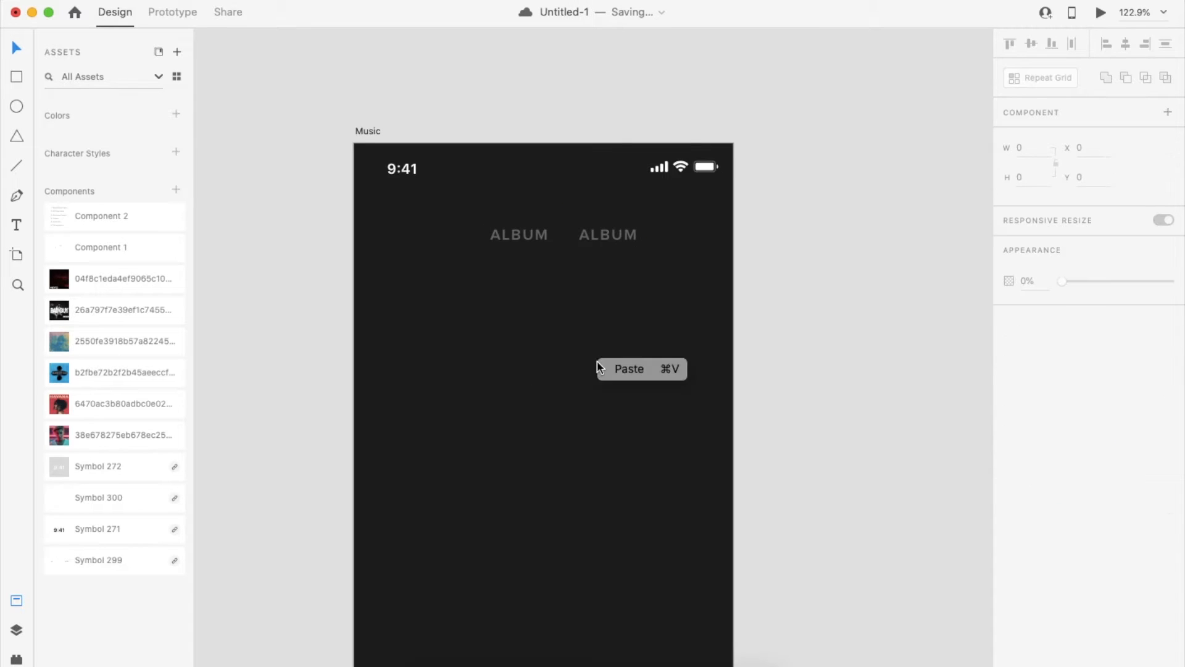
scroll(545, 344, down, 2)
double_click(545, 256)
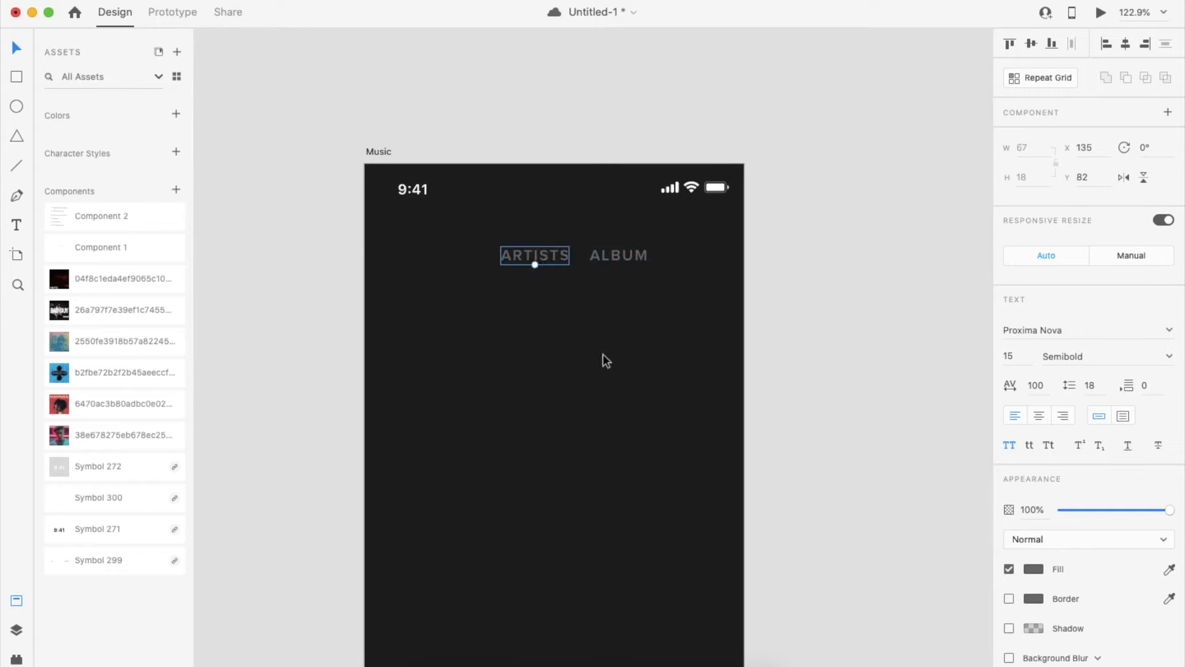
Step: Draw a horizontally centered white pill 227 wide and 40 high with corner radius 20 below the status bar
click(20, 80)
mouse_move(448, 209)
mouse_down()
mouse_move(678, 258)
mouse_move(645, 221)
mouse_up()
click(1037, 179)
click(1008, 449)
click(617, 239)
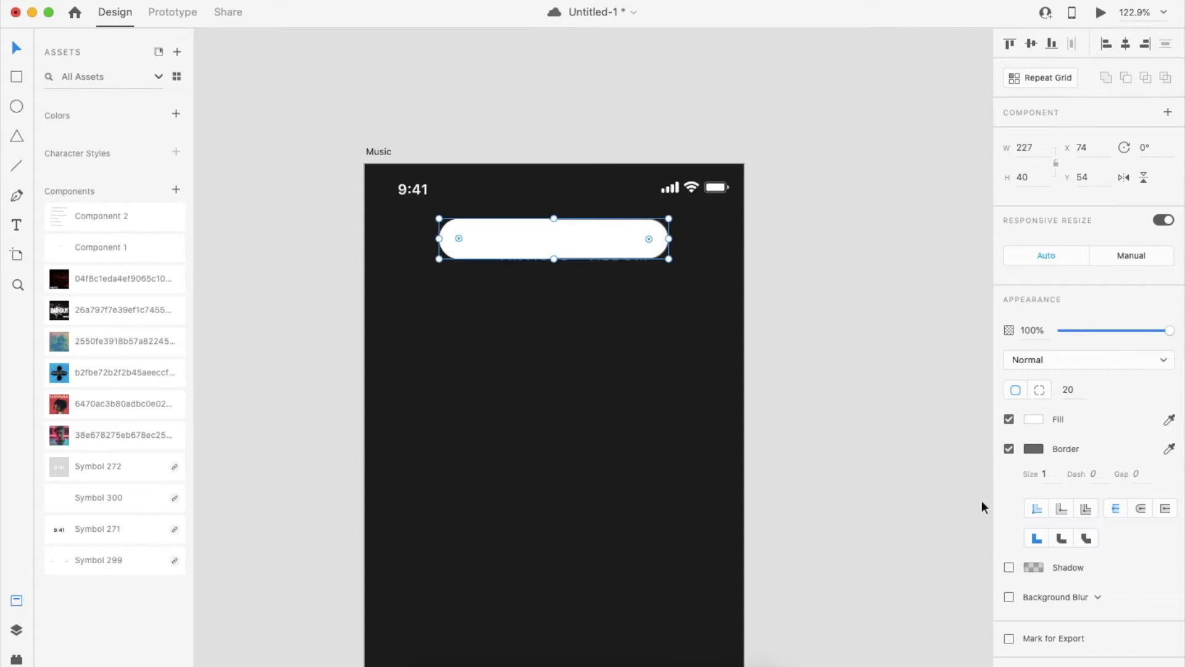
Step: Give the pill a background blur without a border, and lay a shorter white pill over its first half
click(1009, 596)
click(1009, 448)
click(539, 245)
click(526, 250)
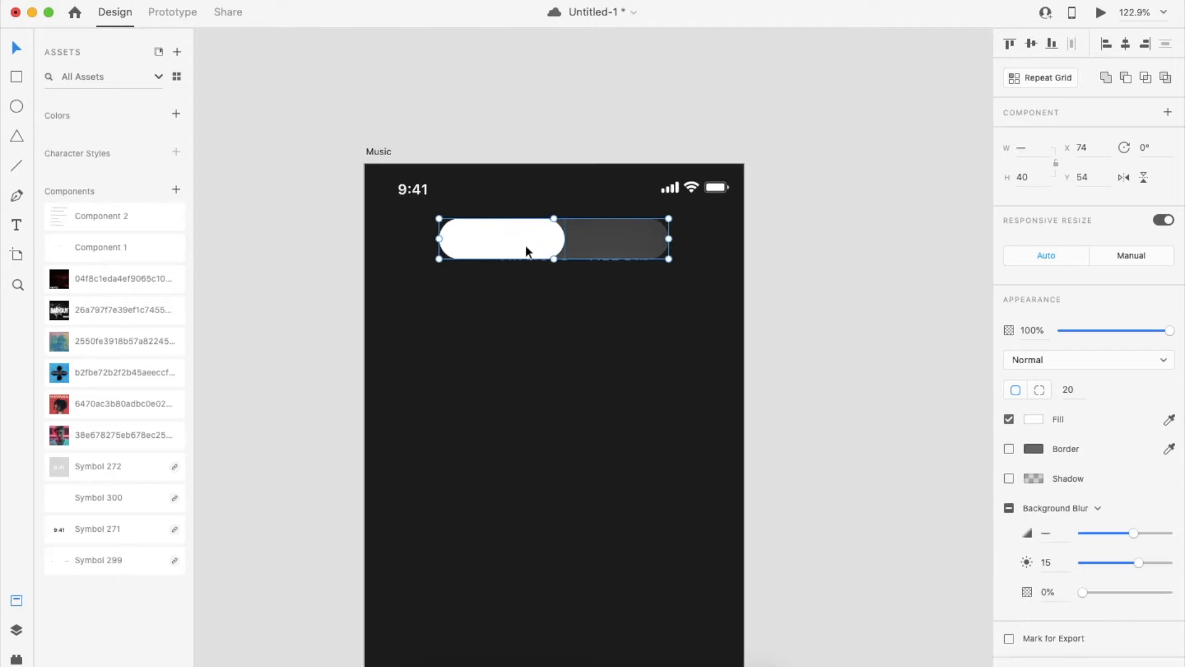
Step: Position the ARTISTS label on the white pill and the ALBUM label on the blurred pill, in front of the shapes
drag(547, 260, 514, 243)
right_click(605, 249)
click(606, 252)
drag(607, 252, 602, 235)
Step: Recolor the toggle labels so ARTISTS is dark and ALBUM is a dimmed grey
click(1034, 569)
drag(855, 577, 775, 645)
click(615, 240)
click(1034, 569)
click(682, 344)
click(615, 240)
key(3)
Step: Align the toggle's pills and labels vertically with each other and group them
click(609, 307)
drag(383, 257, 679, 227)
click(1037, 46)
key(super+g)
Step: Draw a borderless rectangle 303 wide and 281 high below the toggle, with corner radius 3
click(587, 334)
scroll(586, 334, down, 5)
scroll(586, 334, down, 2)
key(r)
mouse_move(471, 240)
mouse_down()
mouse_move(630, 413)
mouse_move(624, 382)
mouse_up()
key(super+equal)
click(1074, 394)
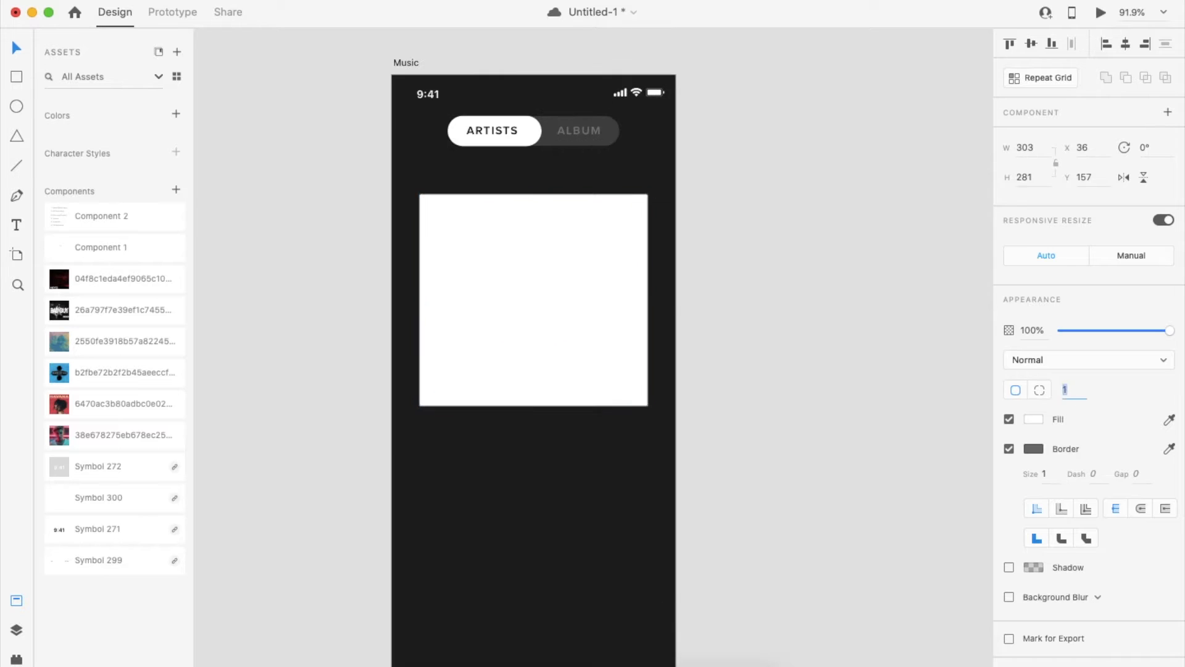
click(1010, 449)
click(772, 379)
Step: Move the rectangle beside the artboard and duplicate it into two rows of three
scroll(771, 380, down, 4)
drag(435, 329, 698, 316)
scroll(698, 316, right, 4)
drag(514, 324, 689, 320)
drag(694, 321, 700, 502)
shift+click(688, 318)
shift+click(518, 318)
Step: Fill the six rectangles with the album cover image files from the image folder
key(super+Tab)
drag(550, 85, 506, 299)
key(super+Tab)
key(super+Tab)
drag(642, 75, 650, 273)
key(super+Tab)
key(super+Tab)
key(super+Tab)
drag(454, 73, 789, 306)
key(super+Tab)
key(super+Tab)
drag(370, 76, 521, 478)
key(super+Tab)
drag(280, 75, 697, 474)
key(super+Tab)
key(super+Tab)
key(super+Tab)
drag(210, 82, 871, 474)
click(730, 357)
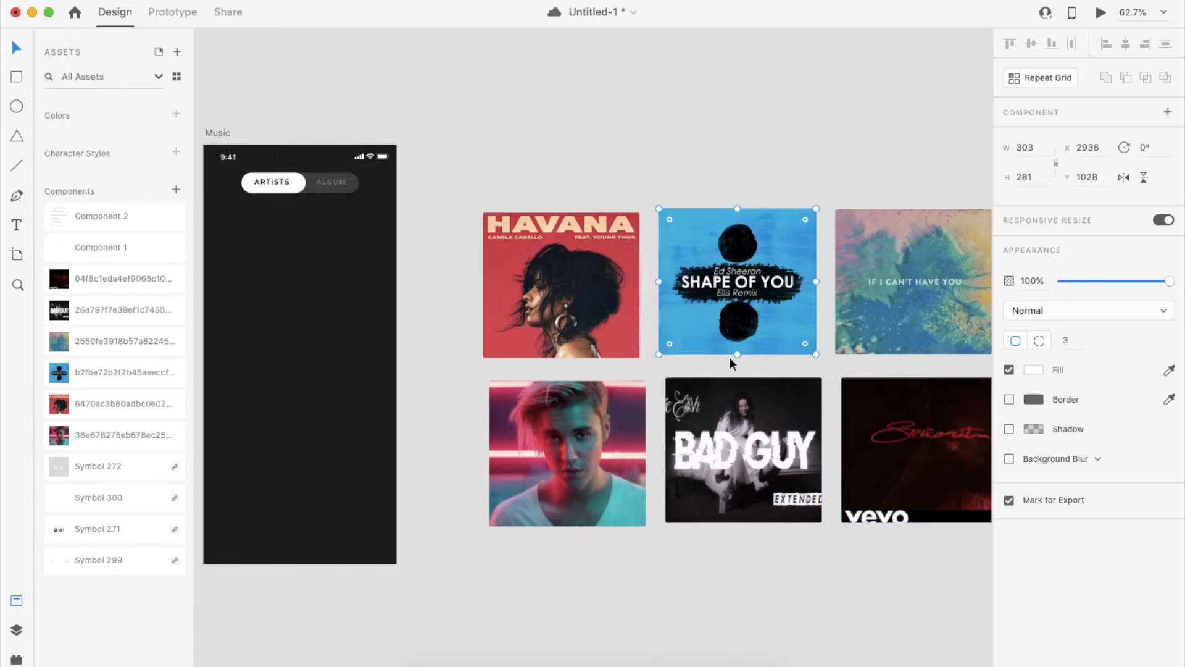
Step: Move the HAVANA cover onto the Music artboard, centered horizontally near its lower edge
scroll(730, 357, down, 3)
click(653, 268)
drag(653, 268, 465, 376)
scroll(465, 376, up, 3)
drag(564, 349, 550, 397)
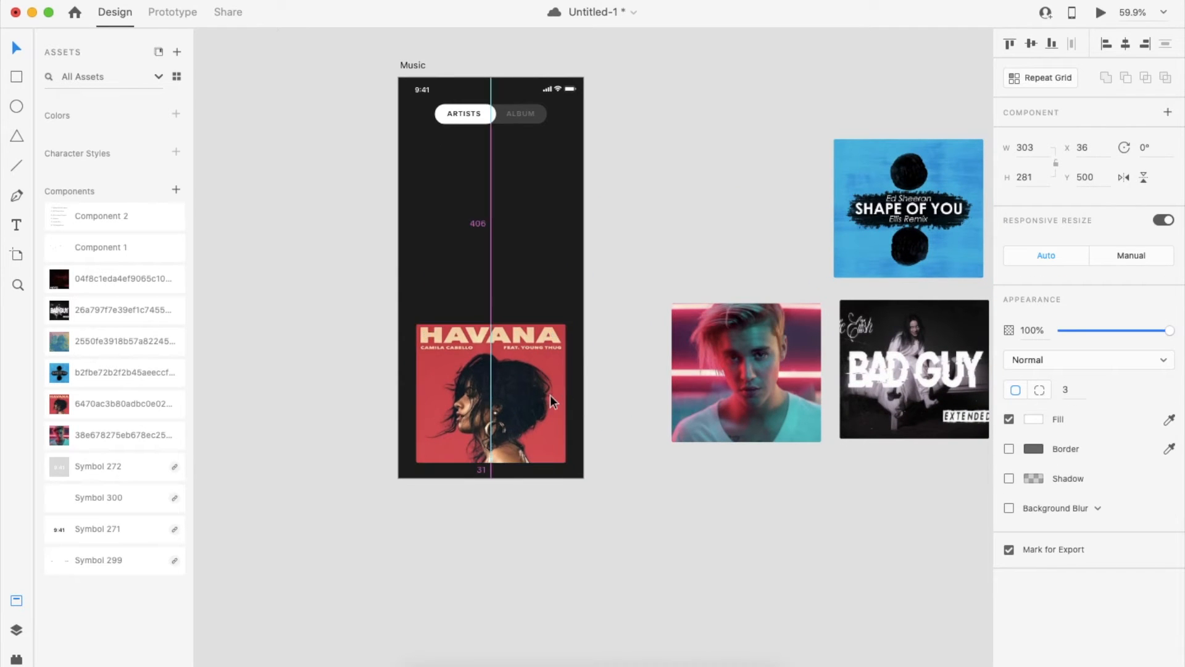
drag(491, 324, 492, 305)
Step: Place the neon portrait cover above HAVANA, scale it down slightly and send it behind
drag(749, 304, 493, 233)
drag(566, 231, 561, 237)
key(super+[)
click(697, 238)
Step: Add the SHAPE OF YOU cover to the stack, smaller and higher than the portrait cover, and send it to the back
drag(852, 238, 440, 248)
drag(570, 149, 557, 155)
drag(499, 234, 492, 268)
key(super+shift+[)
Step: Add the BAD GUY cover above SHAPE OF YOU, scaled smaller, and send it to the back
drag(913, 364, 459, 284)
drag(536, 219, 516, 237)
drag(467, 281, 498, 219)
drag(546, 176, 538, 184)
key(super+shift+[)
drag(489, 191, 494, 179)
click(863, 303)
Step: Add the IF I CAN'T HAVE YOU cover above BAD GUY, scaled smaller, and send it to the back
scroll(863, 303, down, 2)
drag(587, 250, 587, 258)
click(609, 214)
click(734, 239)
scroll(735, 239, down, 2)
drag(824, 261, 501, 267)
scroll(501, 267, up, 5)
drag(558, 159, 514, 201)
drag(478, 245, 487, 190)
key(super+shift+[)
click(676, 254)
Step: Add the dark red-lettered cover as the smallest and highest in the stack and send it to the back
scroll(676, 253, down, 5)
drag(918, 321, 580, 233)
scroll(580, 233, up, 5)
drag(688, 146, 628, 201)
drag(589, 258, 627, 208)
key(super+shift+[)
click(858, 365)
double_click(650, 367)
click(809, 334)
double_click(651, 286)
click(802, 281)
double_click(632, 236)
click(795, 230)
double_click(632, 198)
click(780, 216)
scroll(685, 250, down, 5)
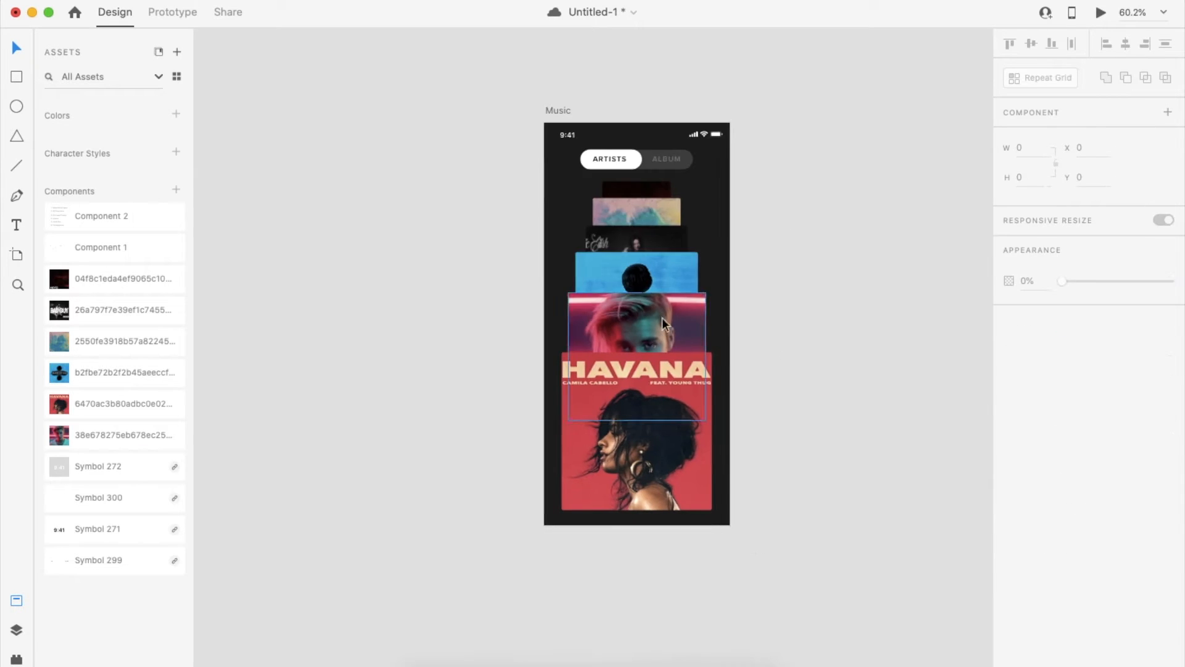
Step: Draw a borderless black rectangle across the top of the HAVANA cover and apply an object blur of 13
click(659, 315)
scroll(659, 314, up, 5)
click(828, 332)
drag(513, 374, 740, 421)
key(v)
click(1009, 449)
click(1032, 419)
drag(865, 432, 835, 471)
click(1100, 508)
click(1064, 521)
drag(1098, 533, 1104, 533)
Step: Set the blurred shadow behind HAVANA and duplicate it over the neon portrait cover, 270 wide and 67 high
drag(731, 399, 701, 400)
drag(656, 397, 708, 273)
key(super+[)
key(super+[)
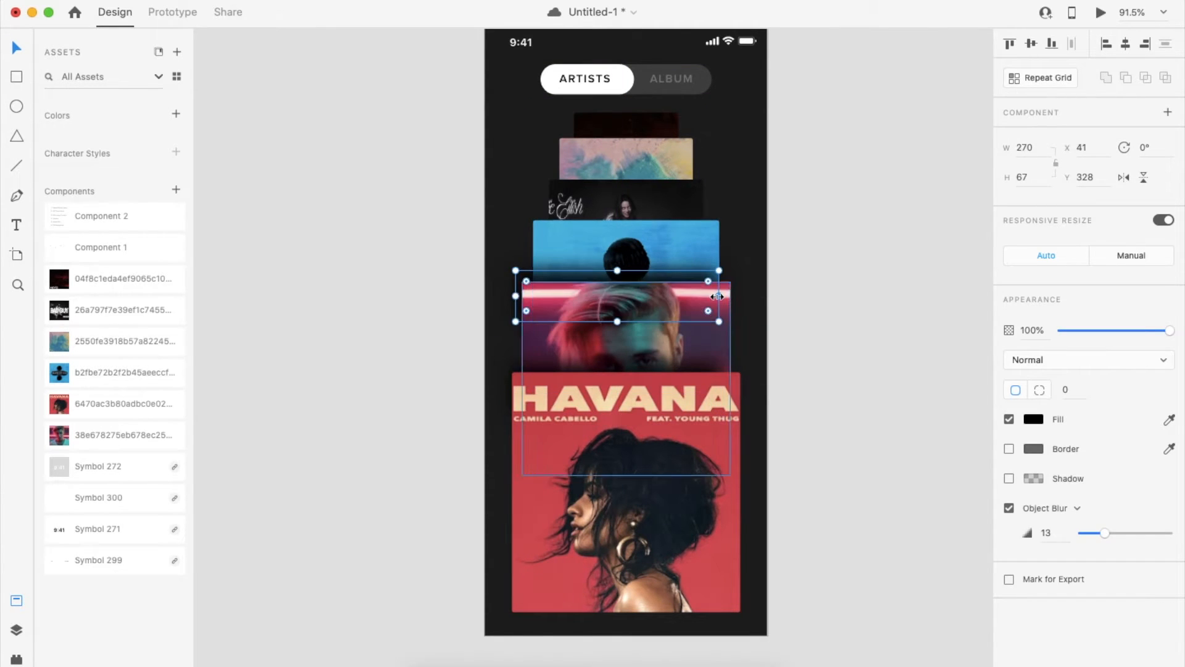
Step: Add narrower blurred shadows behind the remaining stacked covers, centered horizontally and sent backward, the smallest 138 wide
drag(652, 277, 667, 117)
click(735, 255)
scroll(707, 262, up, 3)
click(693, 280)
click(1126, 43)
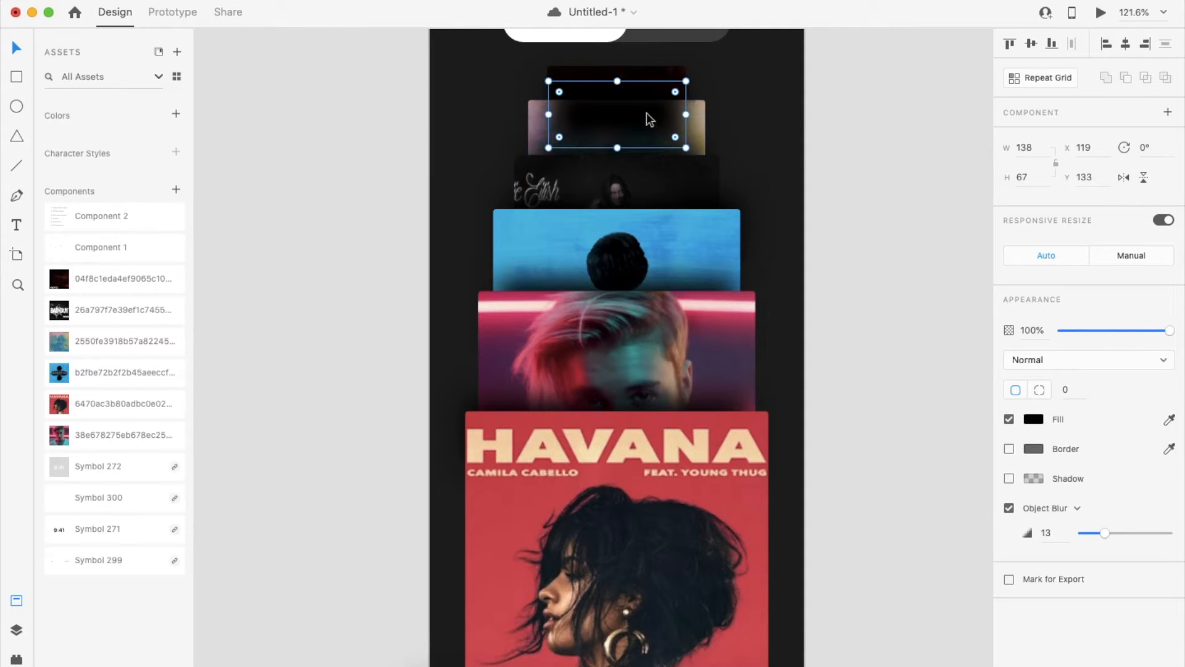
key(super+[)
key(super+[)
click(791, 190)
scroll(847, 179, down, 5)
scroll(847, 179, right, 3)
scroll(621, 372, up, 1)
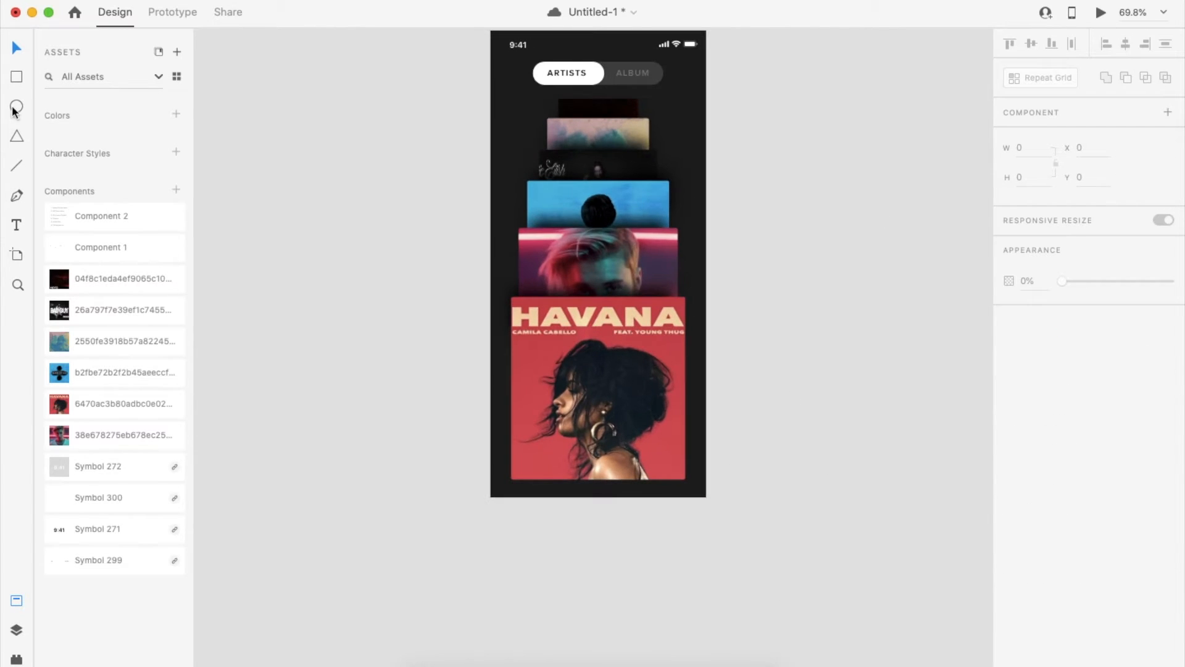
drag(488, 462, 705, 498)
key(super+z)
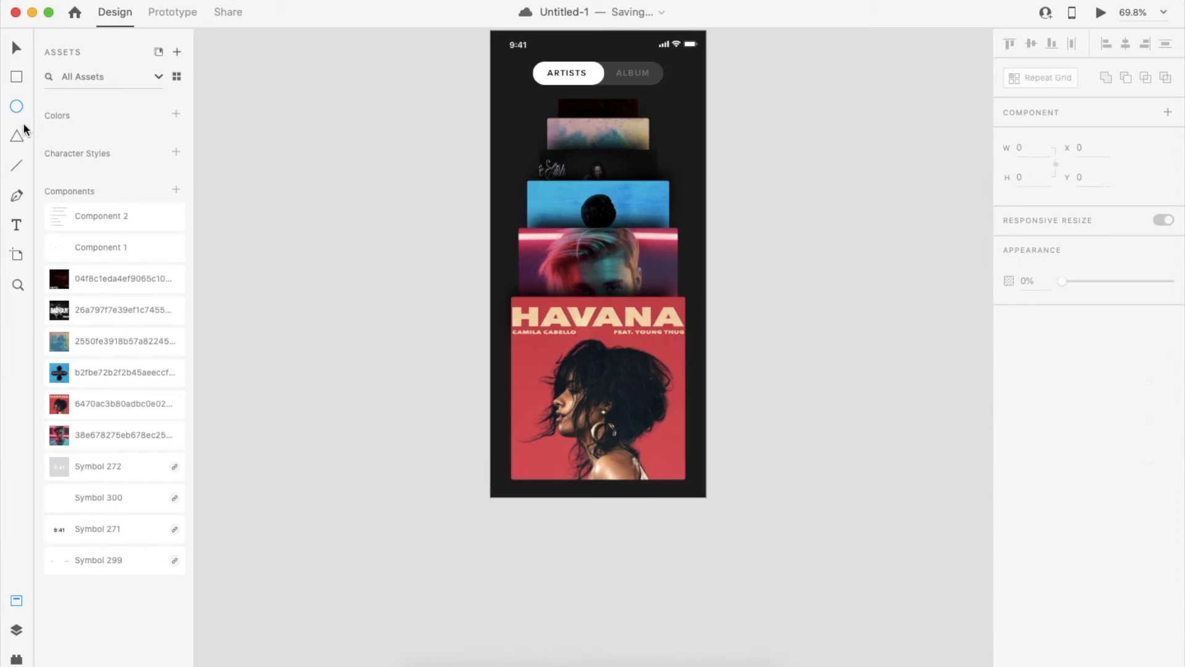
Step: Draw a borderless bar about 339 wide across the lower end of the HAVANA cover and set its height to 70
mouse_move(492, 460)
mouse_down()
mouse_move(704, 496)
mouse_move(679, 480)
mouse_move(714, 468)
mouse_up()
click(1009, 449)
click(1023, 178)
text(70)
key(Return)
click(759, 497)
Step: Round the bar's corners to 35 and apply a background blur of 19 with brightness 8
scroll(589, 494, up, 5)
click(702, 457)
click(1009, 508)
click(1117, 533)
drag(1112, 561, 1133, 559)
click(891, 570)
Step: Place the icon set from Component 1 on the canvas and move the home, heart and broadcast icons onto the blurred bar
scroll(892, 570, down, 2)
drag(114, 248, 247, 295)
scroll(265, 298, down, 3)
drag(313, 225, 546, 532)
scroll(547, 532, down, 3)
drag(618, 347, 587, 244)
drag(896, 414, 692, 241)
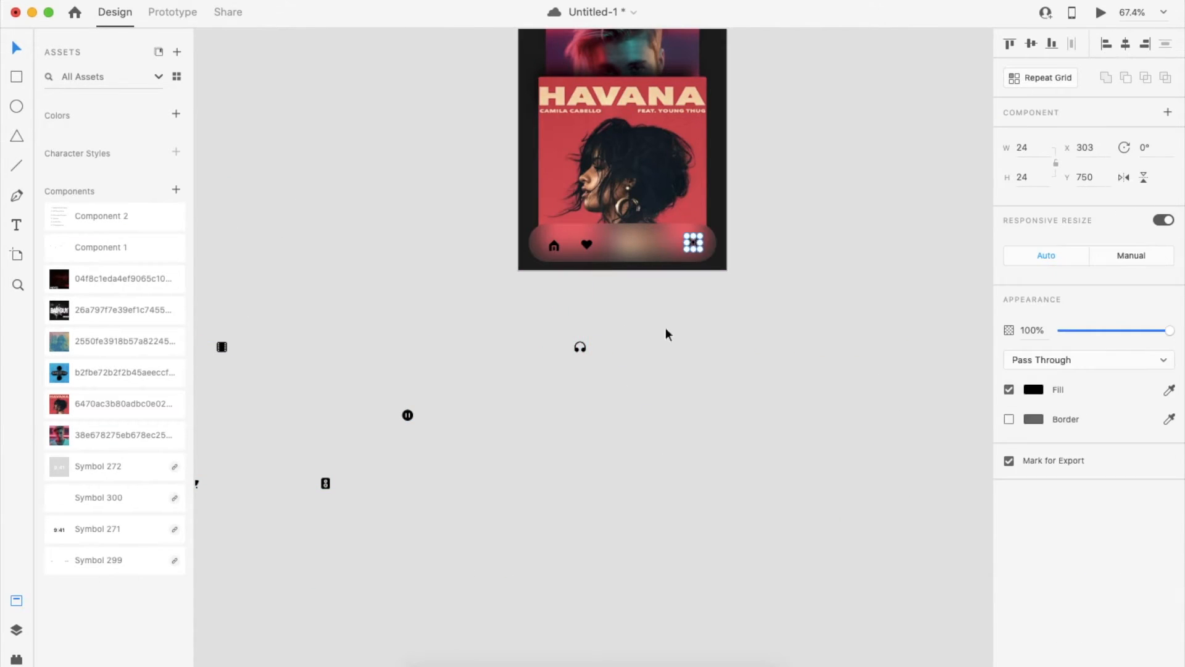
Step: Move the headphones icon onto the bar between the heart and broadcast icons
scroll(690, 239, left, 2)
drag(390, 484, 514, 457)
click(661, 400)
drag(643, 349, 698, 244)
click(651, 333)
scroll(650, 331, up, 2)
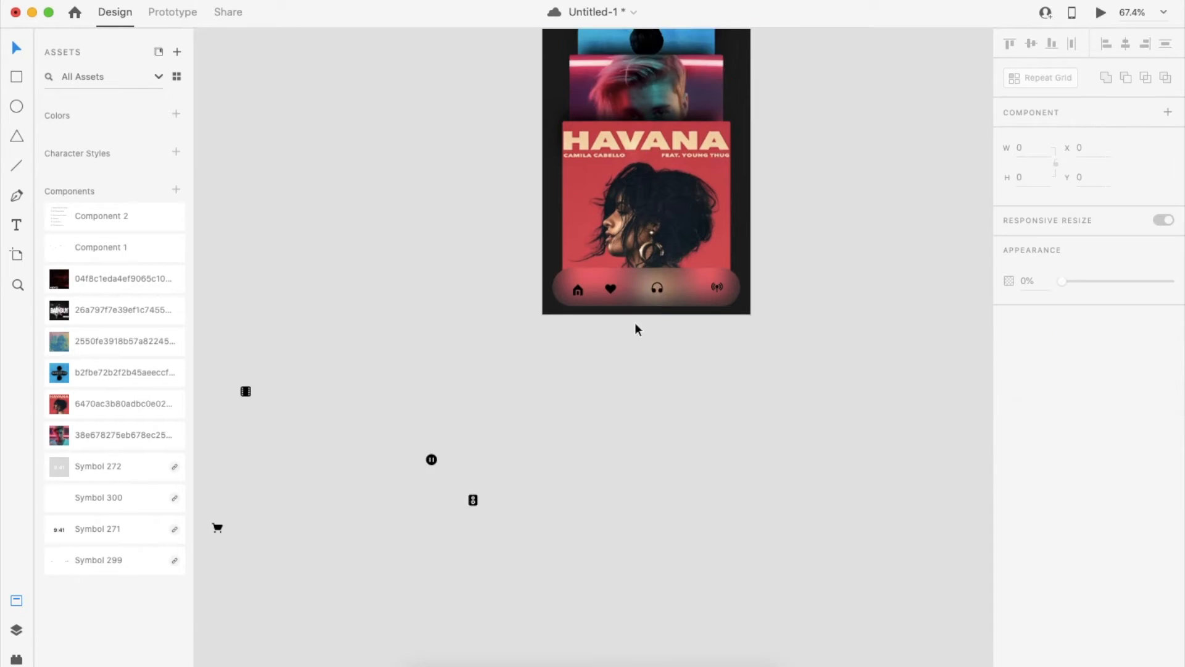
Step: Space the four navigation icons evenly in the bar and fill them with white
scroll(650, 336, up, 5)
click(525, 246)
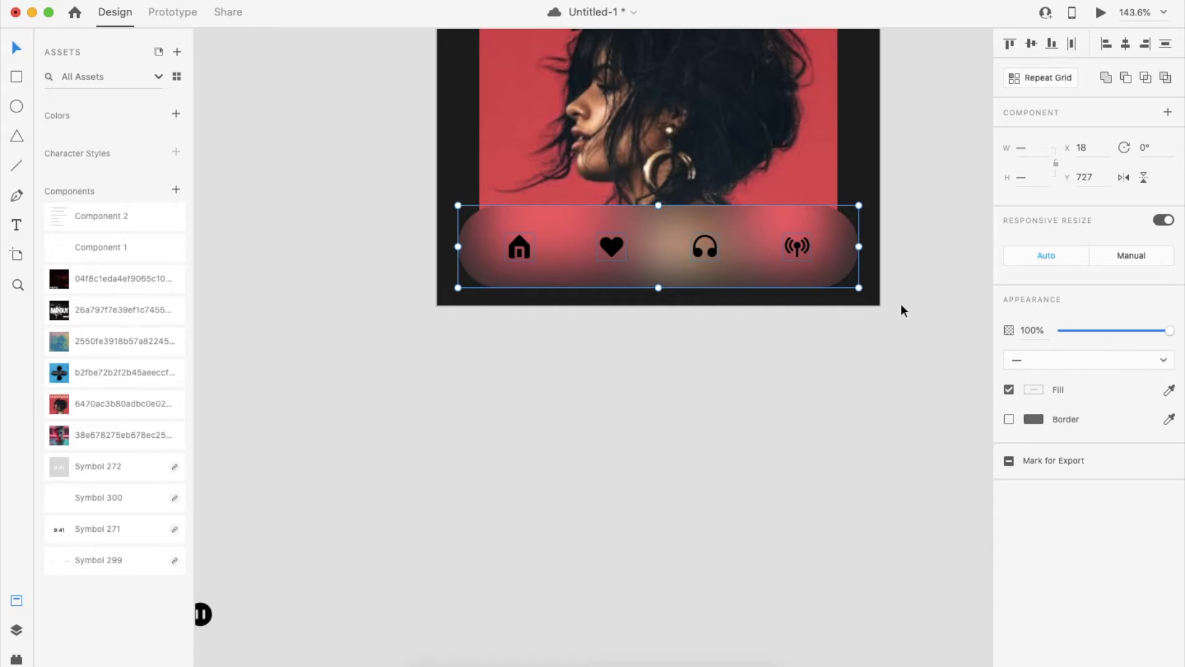
click(796, 247)
click(1033, 389)
drag(864, 340, 767, 241)
click(722, 372)
Step: Add a shadow with Y 3 and blur 6 to the blurred navigation bar
scroll(713, 373, down, 4)
scroll(716, 392, up, 5)
click(702, 469)
drag(807, 380, 806, 379)
click(1008, 478)
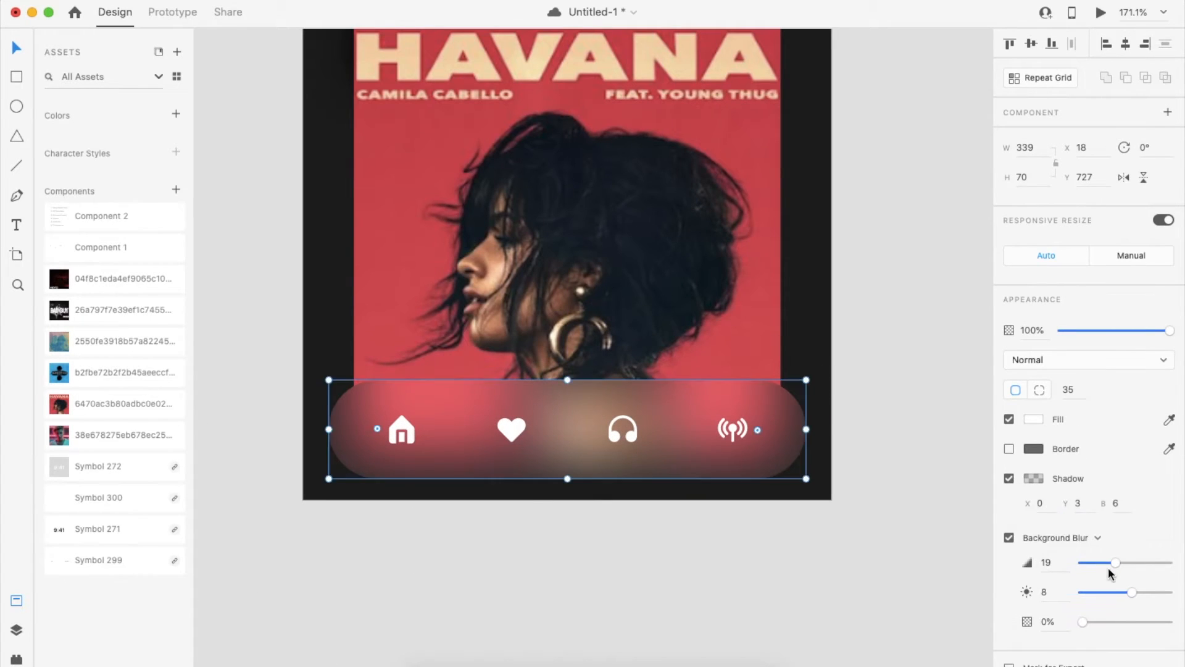
click(845, 579)
Step: Dim the heart, headphones and broadcast icons so only the home icon stays fully white
scroll(698, 546, down, 3)
scroll(637, 443, up, 2)
click(532, 453)
shift+click(636, 454)
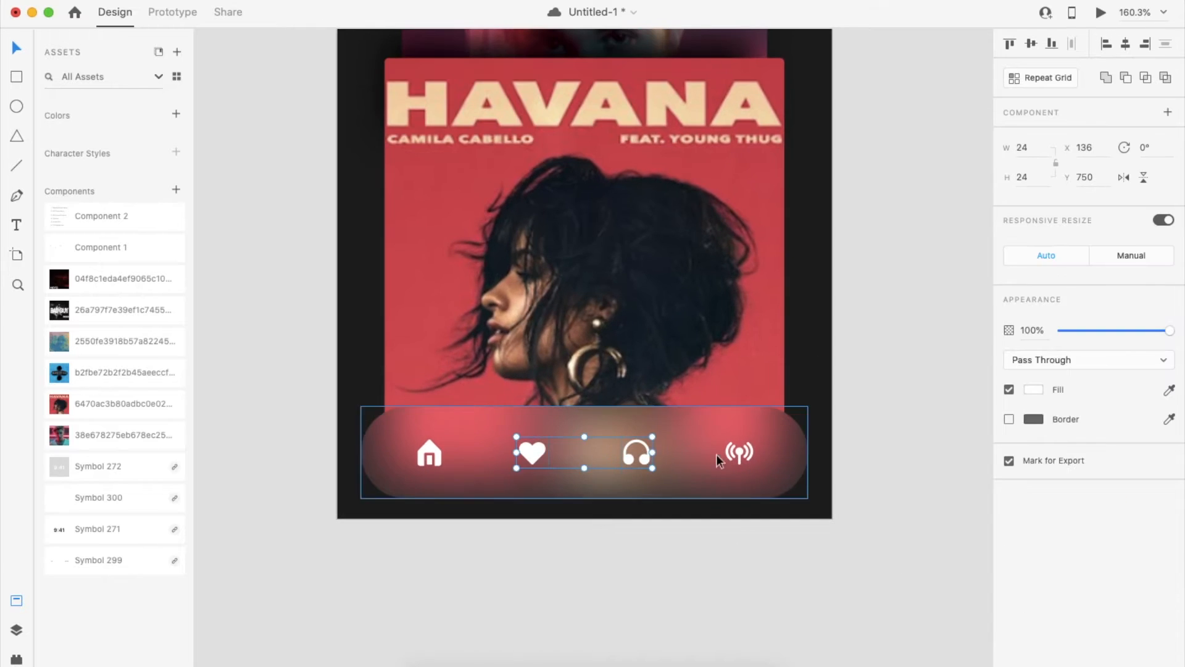
scroll(706, 563, down, 6)
click(705, 563)
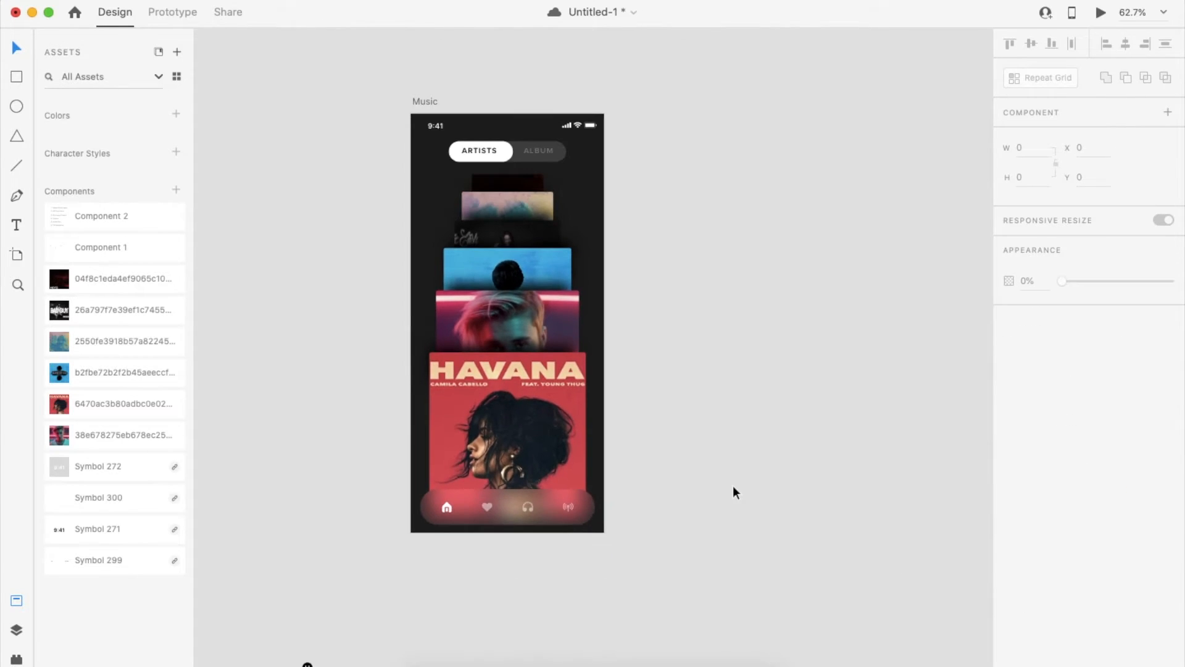
Step: Duplicate the Music artboard beside the original
drag(378, 98, 607, 98)
click(870, 273)
scroll(871, 273, right, 2)
scroll(871, 272, down, 1)
Step: Shift the upper covers and their shadows down in the duplicated artboard to compress the stack behind HAVANA
click(645, 288)
drag(534, 147, 612, 272)
drag(611, 273, 613, 313)
drag(523, 164, 611, 259)
drag(612, 258, 612, 273)
drag(536, 182, 605, 272)
drag(562, 260, 562, 267)
drag(562, 261, 561, 269)
drag(569, 194, 602, 262)
drag(587, 233, 605, 326)
click(609, 249)
click(773, 277)
drag(593, 200, 599, 276)
click(676, 268)
click(489, 255)
Step: Place the numbered song list from Component 2 in the second artboard, ungroup it and position it above the cover stack
drag(93, 216, 583, 284)
scroll(558, 190, up, 5)
key(super+shift+g)
drag(599, 189, 736, 216)
double_click(736, 216)
key(BackSpace)
click(837, 235)
drag(582, 222, 582, 217)
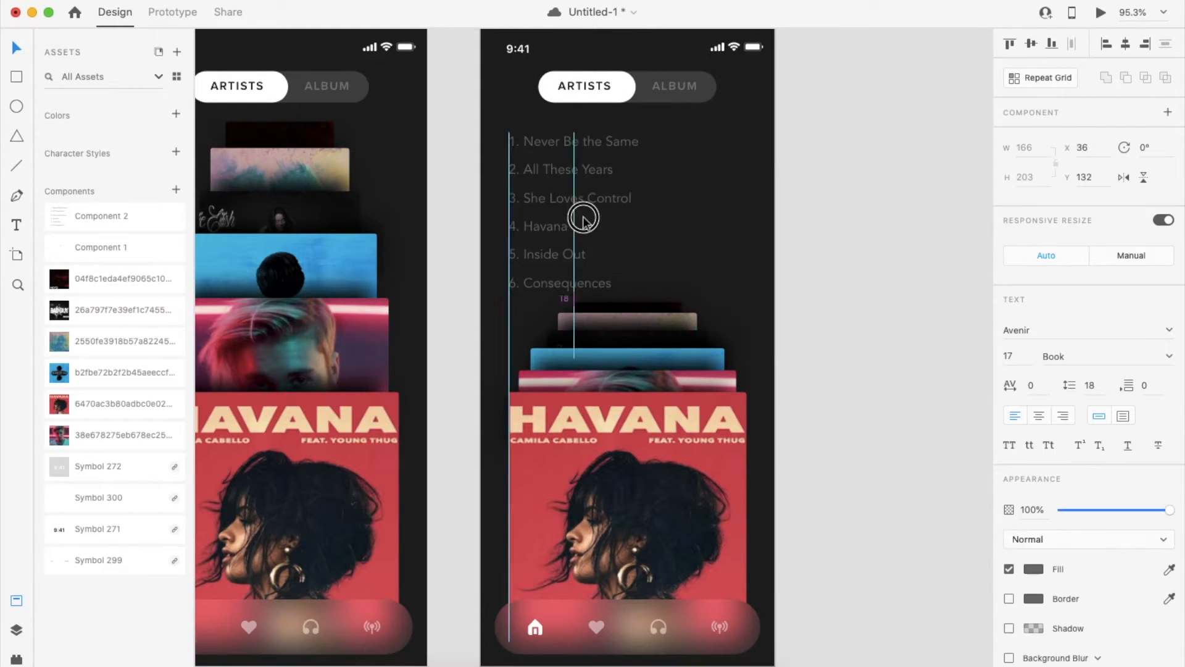
Step: Cut the song list down to "1. Never Be the Same" and put the remaining entries in a separate text
double_click(568, 147)
drag(638, 141, 510, 283)
key(BackSpace)
triple_click(511, 169)
click(511, 169)
key(BackSpace)
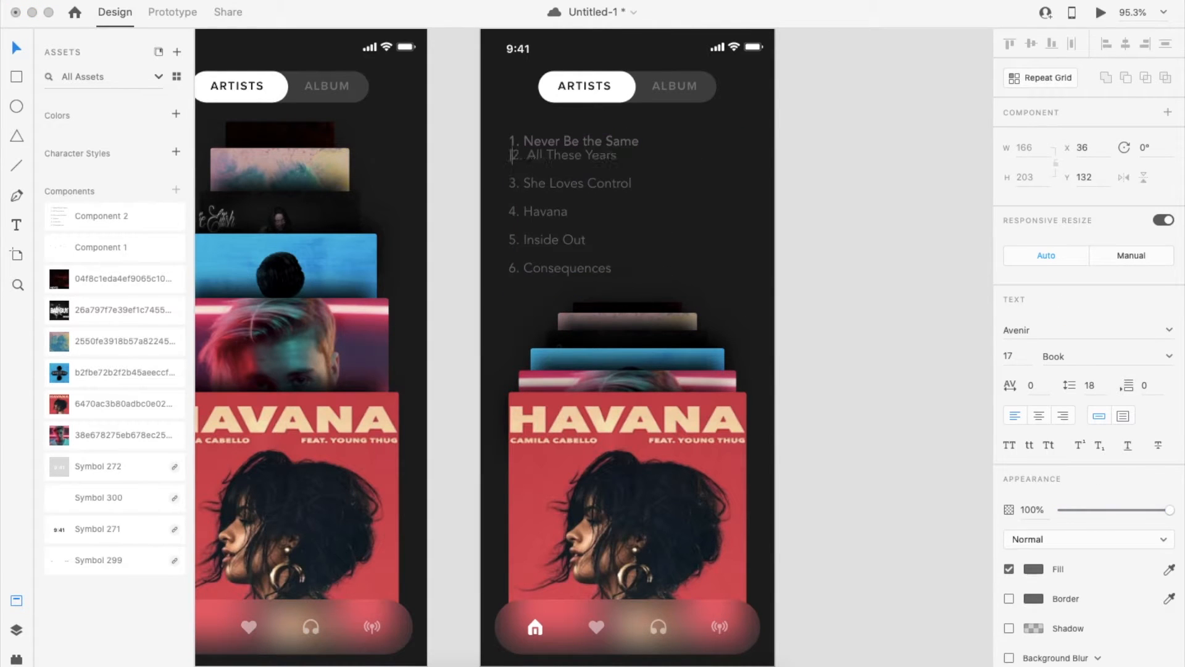
Step: Trim the second text to "2. All These Years" and place it below the first song
drag(616, 160, 613, 272)
key(BackSpace)
key(Escape)
key(BackSpace)
key(Escape)
drag(602, 194, 604, 181)
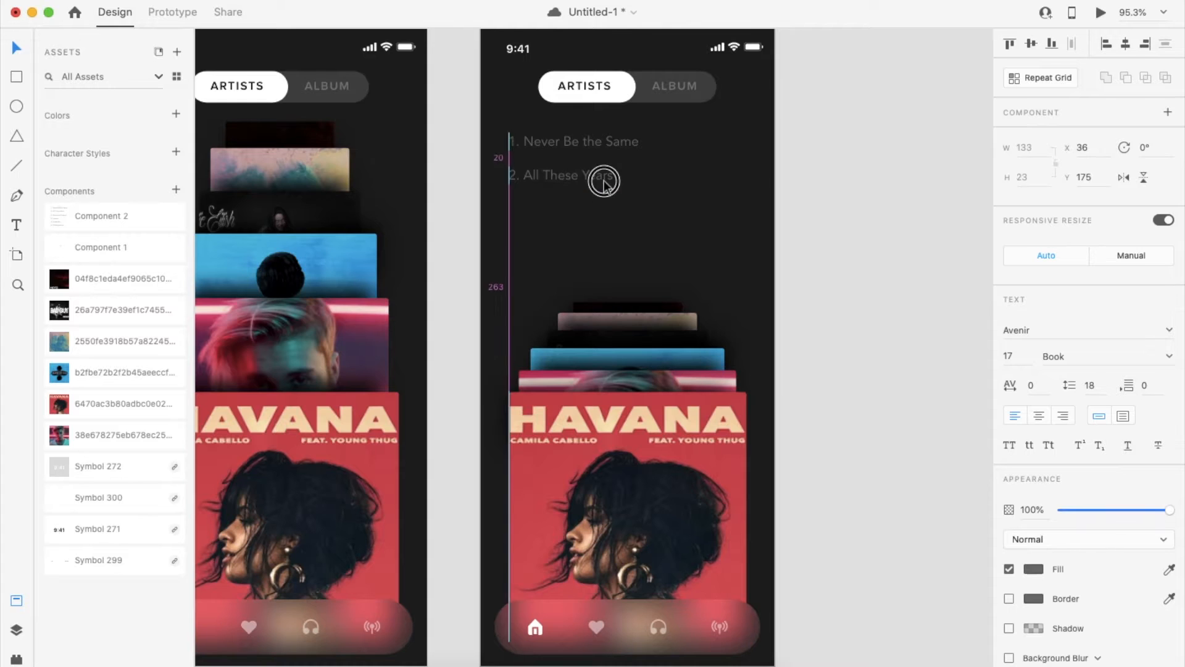
Step: Create separate "3. She Loves Control" and "4. Havana" texts below the second song
drag(652, 234, 647, 429)
key(BackSpace)
key(Escape)
drag(624, 209, 622, 253)
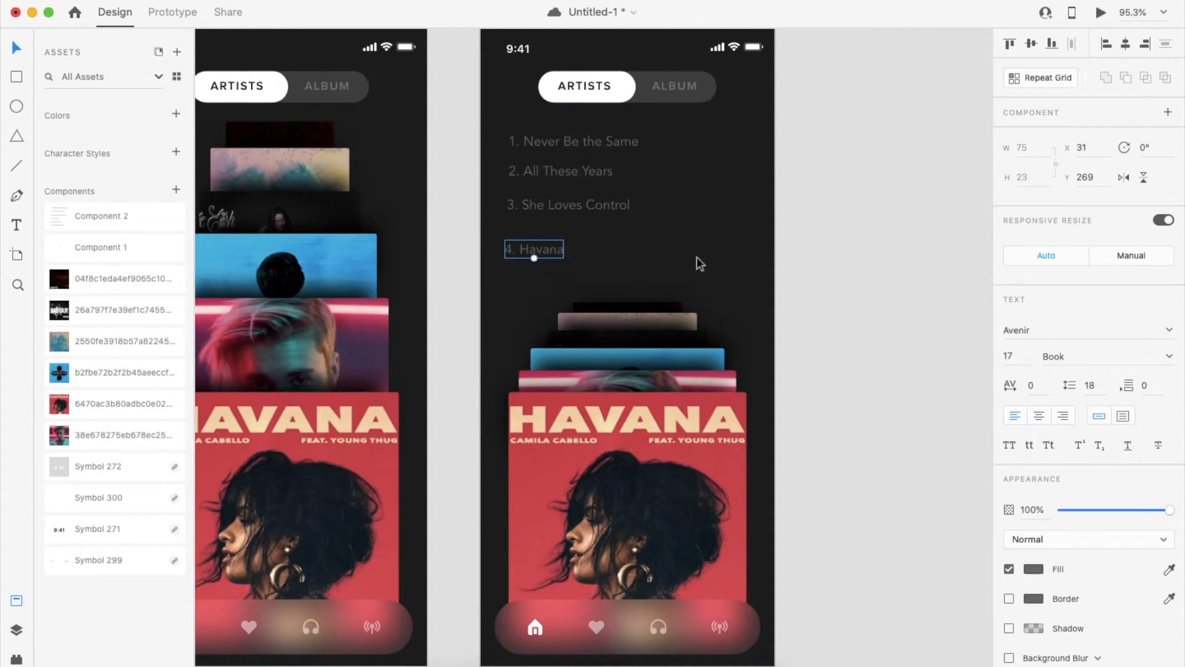
Step: Duplicate the fourth song below itself and change its text to "5. Inside Out"
drag(560, 240, 560, 274)
double_click(558, 271)
drag(565, 270, 504, 272)
text(5. Inside Out  6. Consequences)
drag(590, 273, 579, 315)
key(BackSpace)
key(Escape)
Step: Align the five song titles to the left, distribute them evenly in height and group them
shift+click(549, 237)
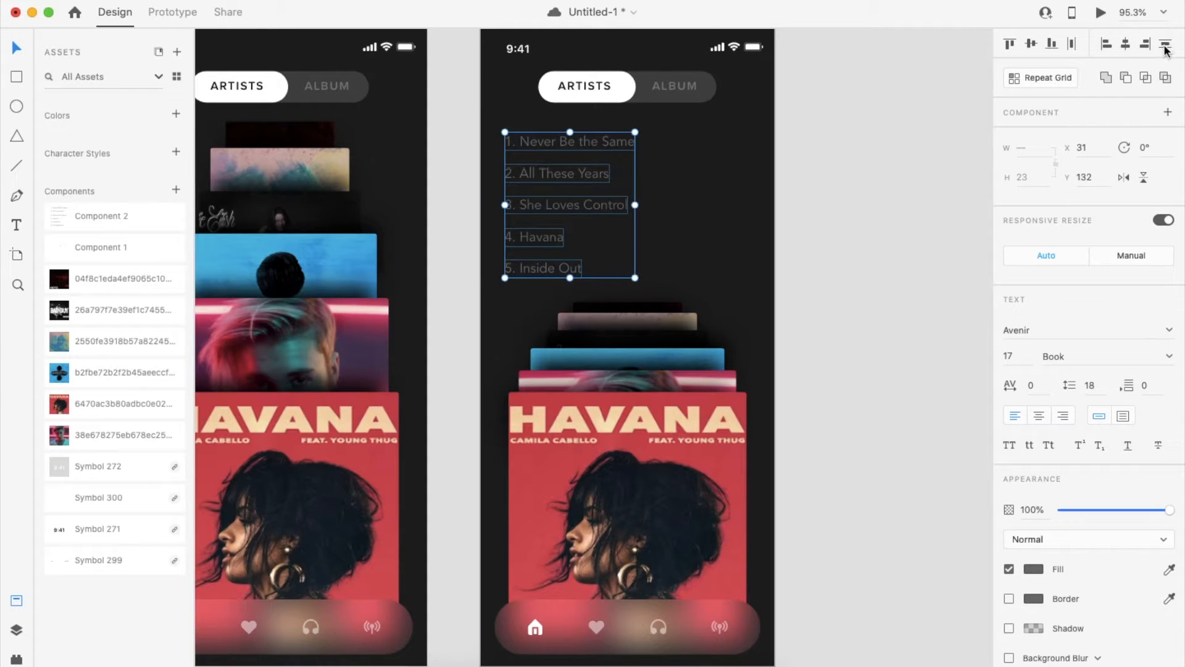
key(super+g)
drag(593, 188, 593, 187)
click(798, 253)
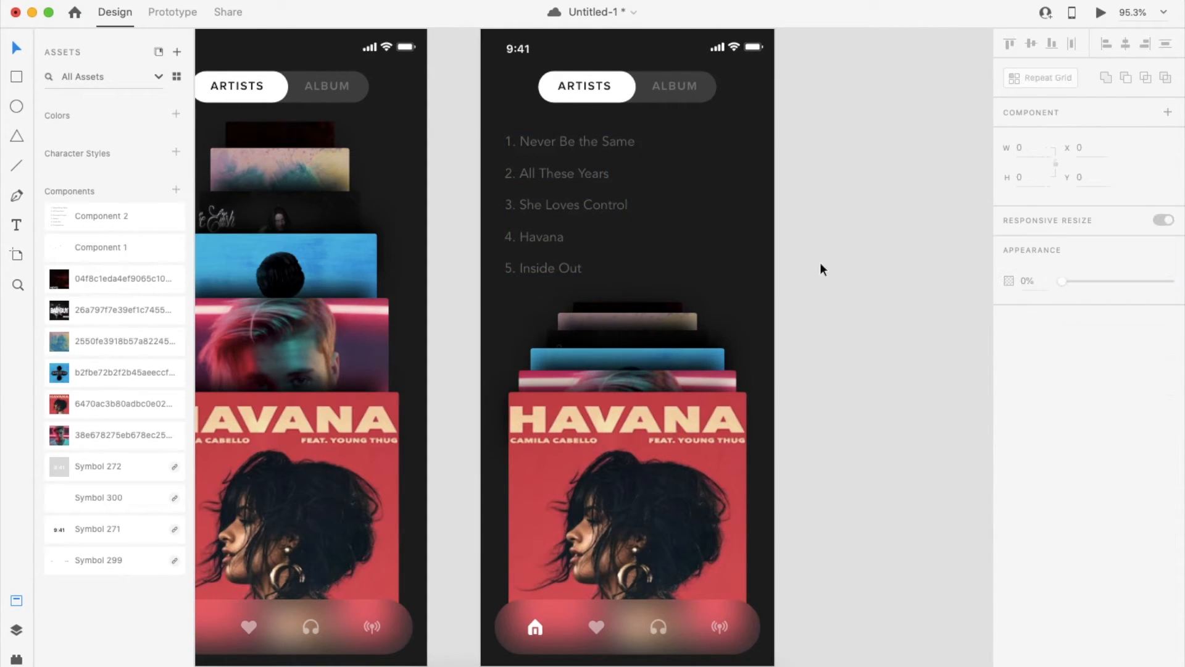
Step: Draw a 256 by 256 circle over the second artboard's HAVANA cover and center it horizontally
scroll(704, 287, down, 3)
scroll(693, 273, up, 3)
click(648, 469)
click(17, 106)
scroll(548, 272, down, 4)
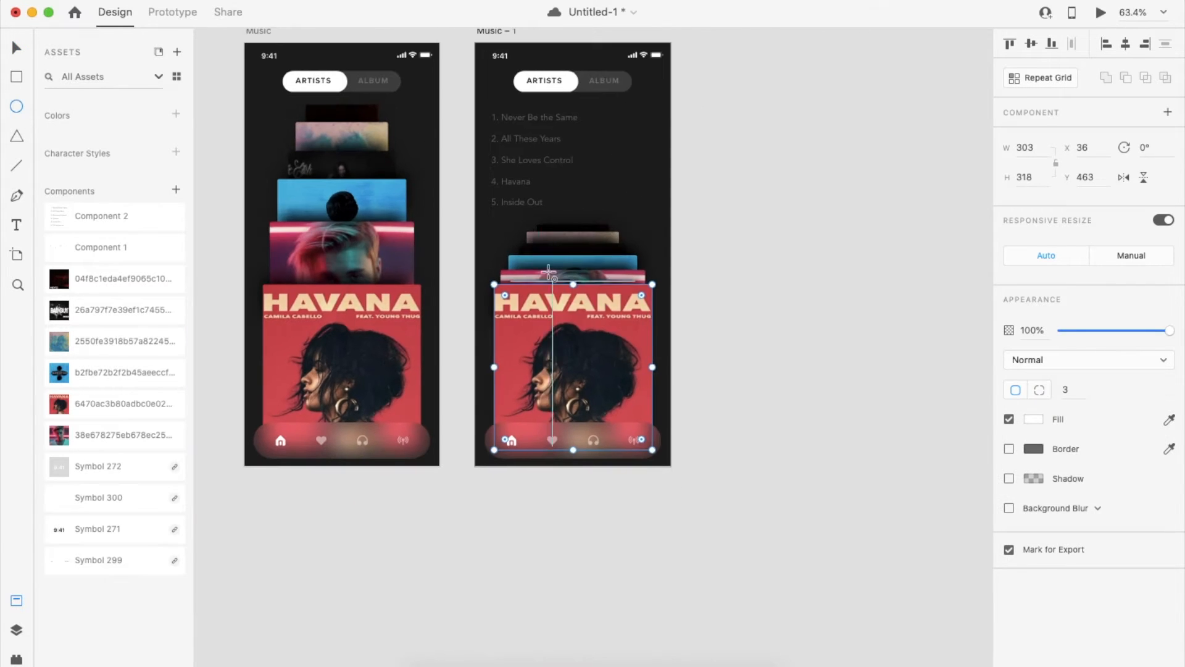
drag(537, 254, 674, 395)
key(v)
click(1125, 44)
Step: Give the circle a light gray border of size 9 and subtract a concentric circle about 76 wide from it
scroll(576, 306, up, 4)
click(1049, 443)
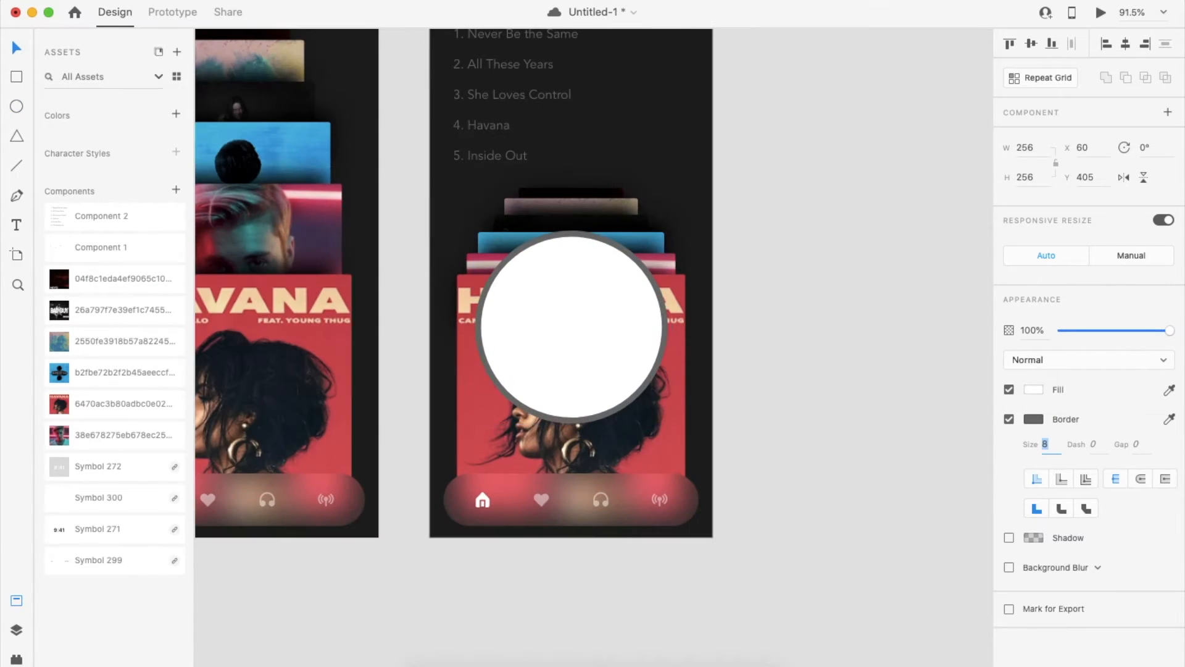
click(1036, 419)
click(865, 352)
click(556, 373)
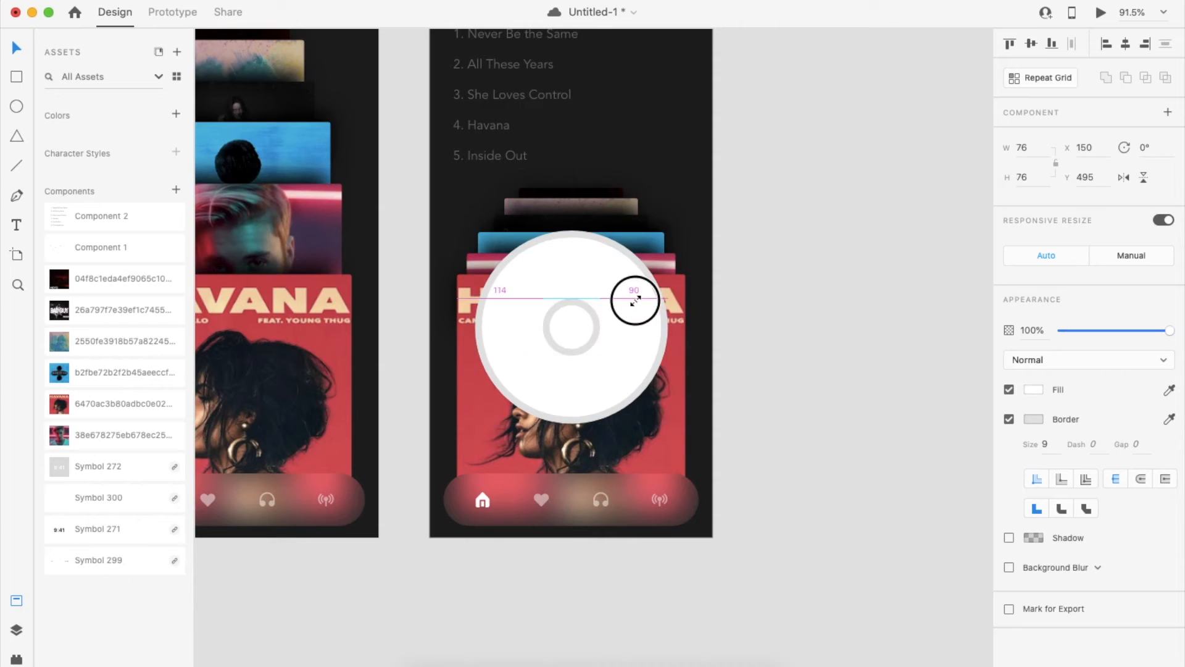
click(1125, 77)
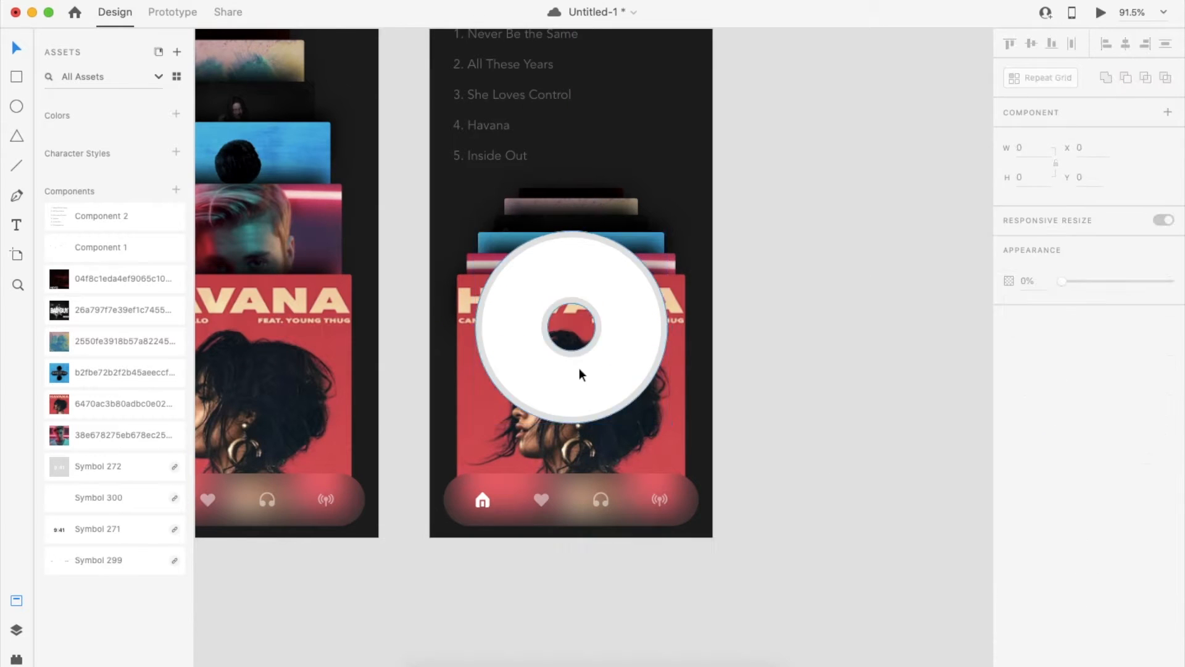
Step: Switch to the image files and fill the disc with the HAVANA cover picture, adjusting the image inside it
key(super+Tab)
drag(550, 74, 611, 329)
key(super+Tab)
double_click(595, 330)
click(924, 420)
scroll(925, 419, down, 3)
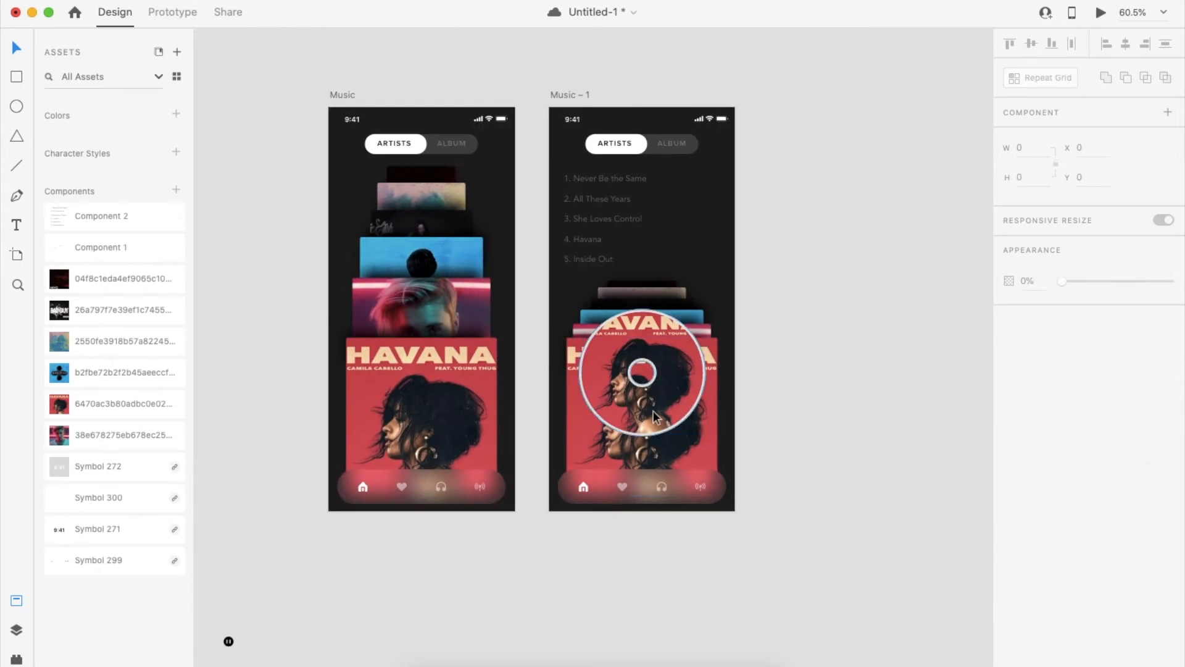
Step: Send the disc behind the HAVANA cover and raise it so its upper half sticks out above the cover
click(680, 384)
scroll(679, 384, up, 3)
key(super+bracketleft)
drag(659, 284, 710, 277)
click(869, 334)
scroll(869, 333, down, 3)
scroll(696, 302, up, 4)
click(928, 265)
scroll(928, 265, down, 3)
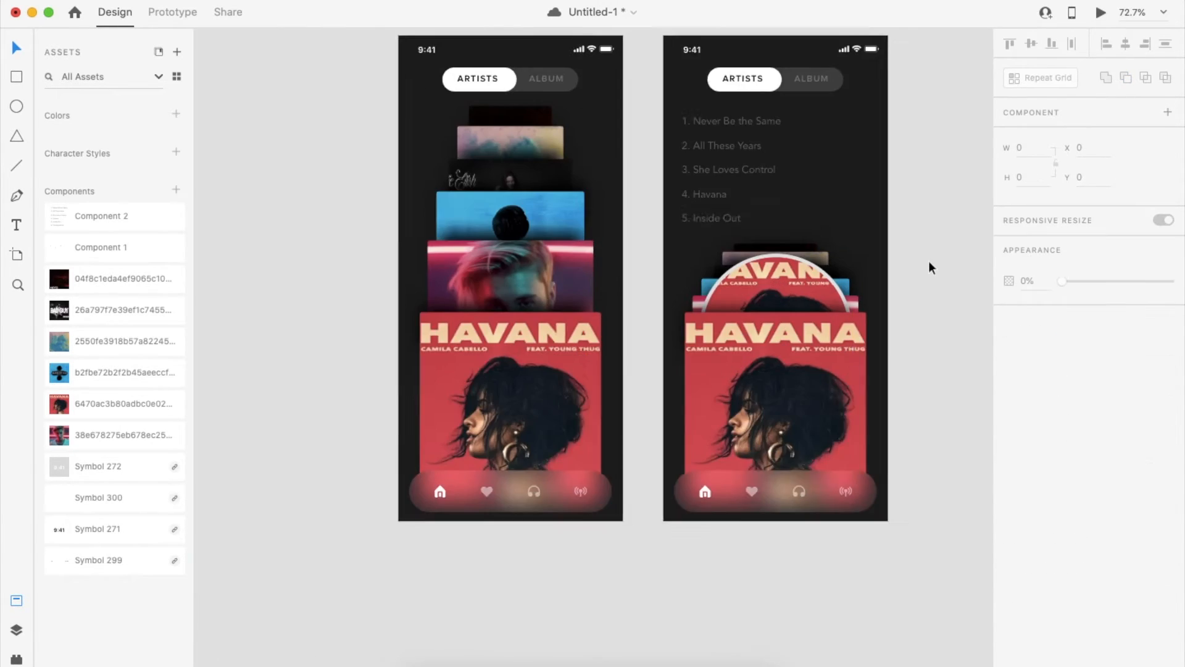
Step: Try to move the second artboard's HAVANA cover and its shadow lower in front of the disc
scroll(927, 265, right, 2)
click(654, 349)
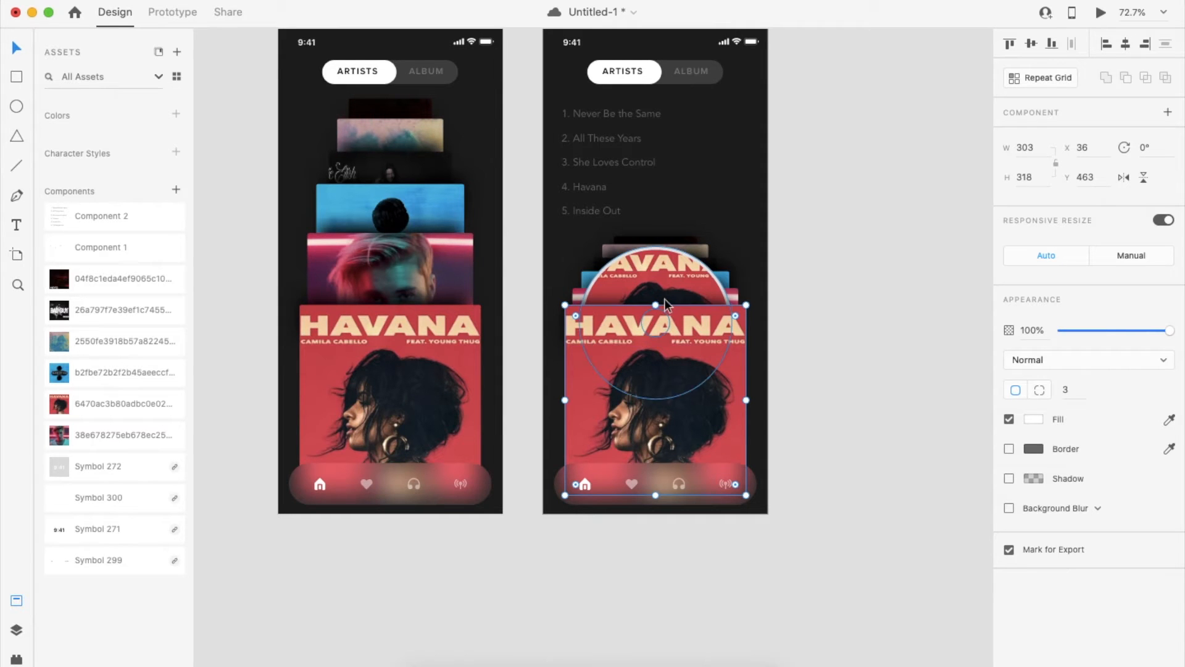
scroll(671, 308, up, 5)
shift+click(612, 269)
drag(611, 270, 612, 341)
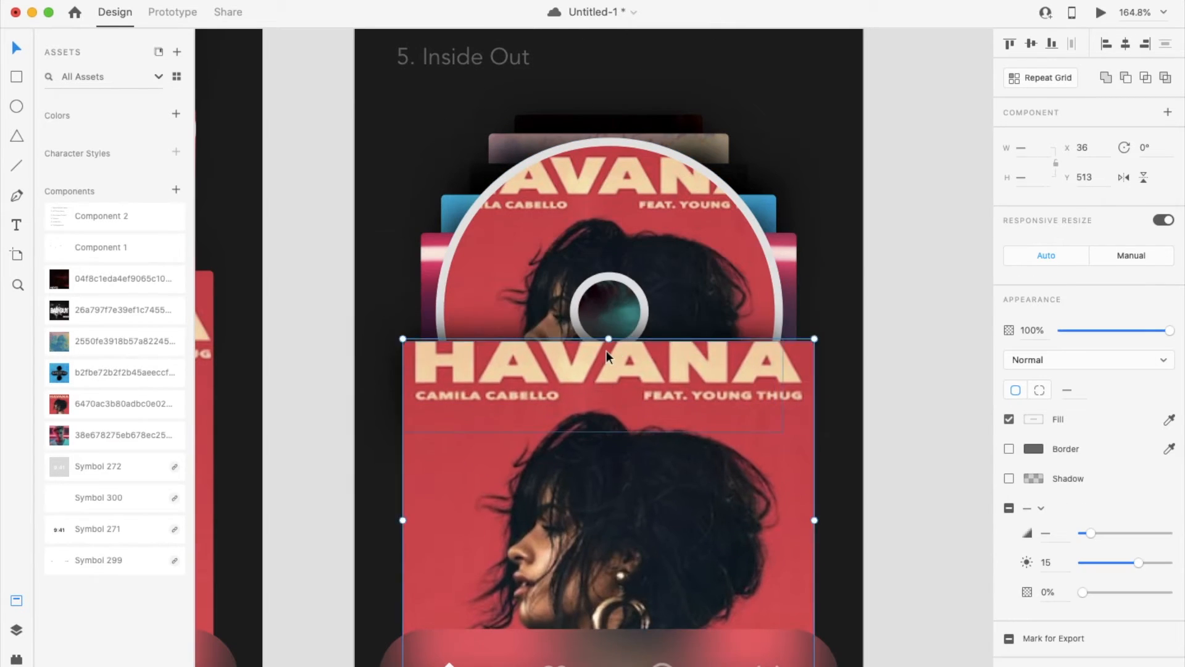
key(super+z)
click(890, 361)
Step: Duplicate the Music – 1 artboard to start a third screen
scroll(890, 361, down, 6)
scroll(890, 361, down, 3)
scroll(624, 394, left, 2)
scroll(499, 565, right, 4)
scroll(499, 566, up, 2)
click(489, 80)
key(super+d)
click(814, 222)
Step: Delete the navigation bar, covers, disc, song list and ARTISTS/ALBUM toggle from Music – 2, keeping only the status bar
scroll(813, 222, right, 2)
click(674, 370)
drag(675, 481, 715, 402)
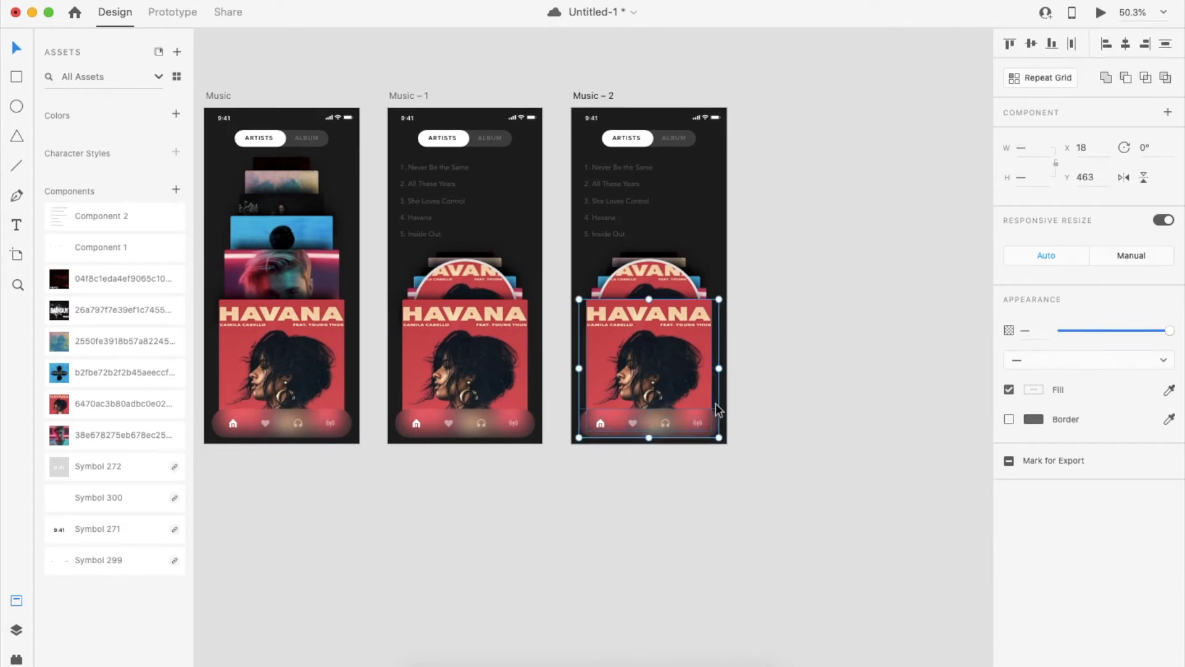
key(Delete)
click(597, 167)
key(Delete)
click(623, 140)
key(Delete)
drag(637, 200, 616, 395)
key(Delete)
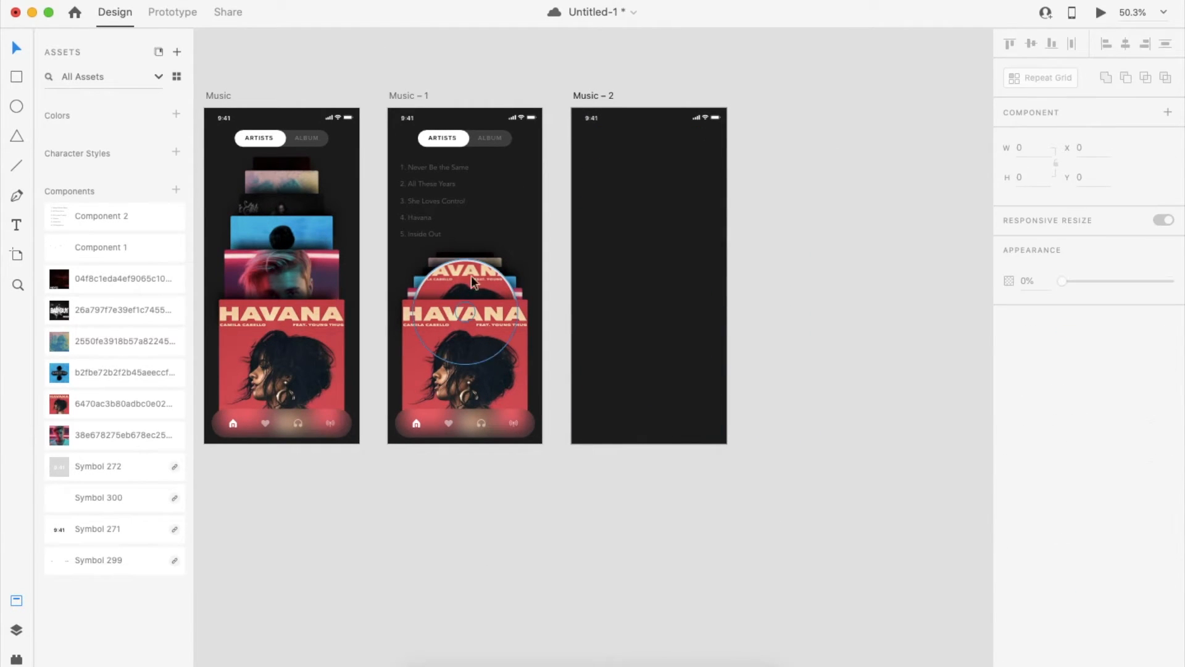
Step: Paste the HAVANA disc into the Music – 2 artboard and center it vertically
click(593, 95)
key(super+v)
click(837, 270)
click(667, 312)
click(1031, 44)
click(827, 210)
scroll(659, 318, up, 3)
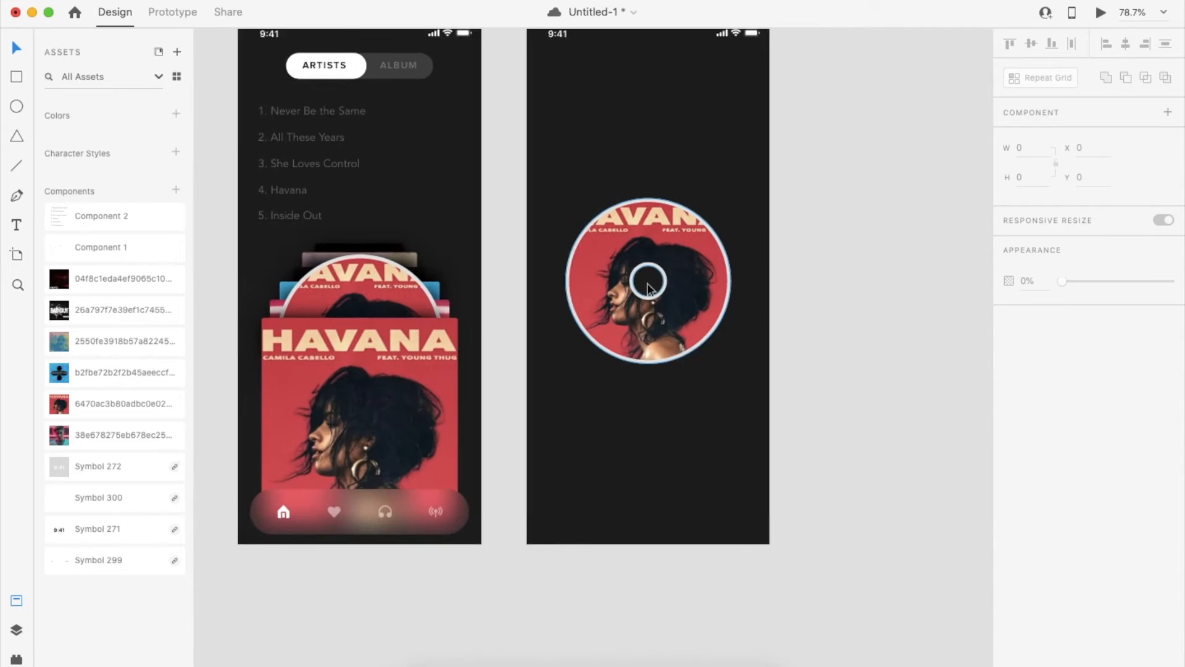
Step: Add the title "Havana" with a smaller "CAMILA CABELLO" line below the disc, centered on each other and grouped
scroll(660, 318, left, 1)
key(t)
click(647, 387)
text(havana)
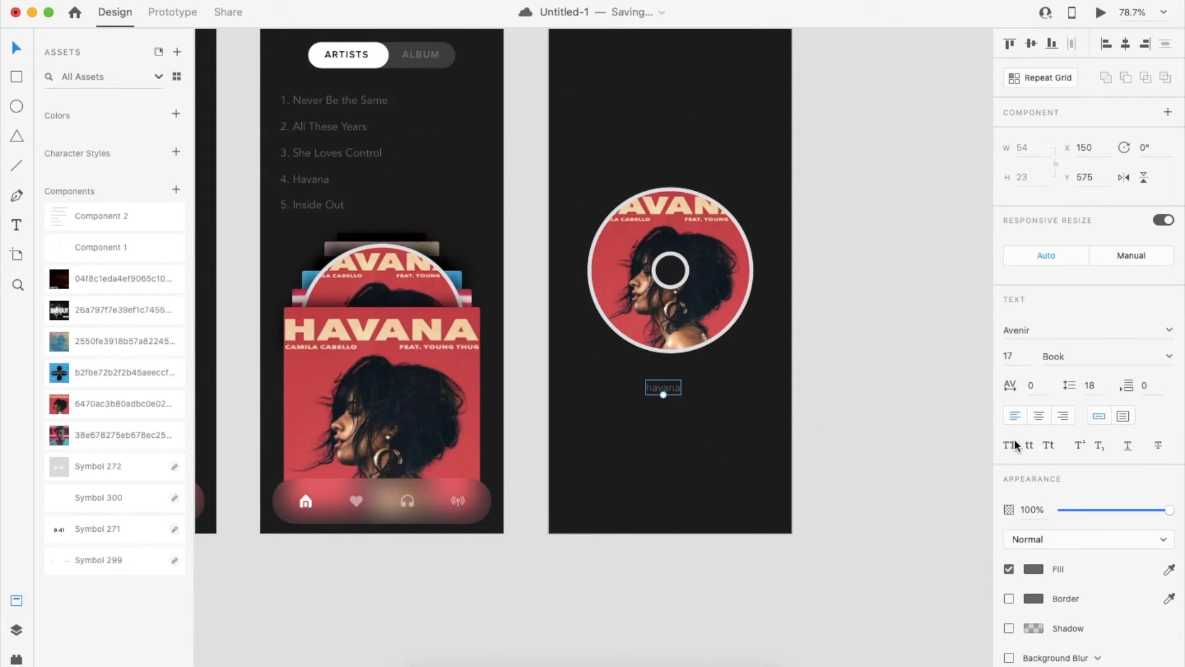
drag(671, 396, 674, 422)
double_click(675, 422)
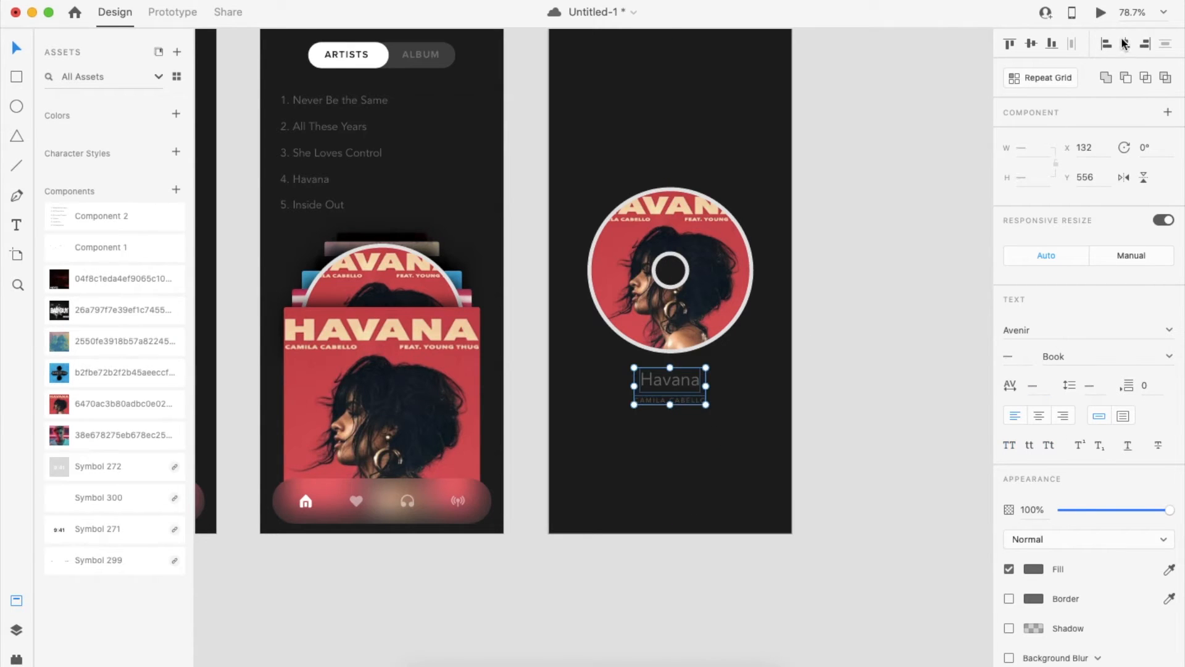
key(super+g)
click(811, 374)
Step: Draw a borderless white 20 × 17 triangle with corner radius 2 below the title and rotate it 90°
scroll(662, 440, up, 2)
scroll(662, 440, down, 1)
scroll(661, 440, right, 1)
click(15, 139)
drag(685, 446, 694, 457)
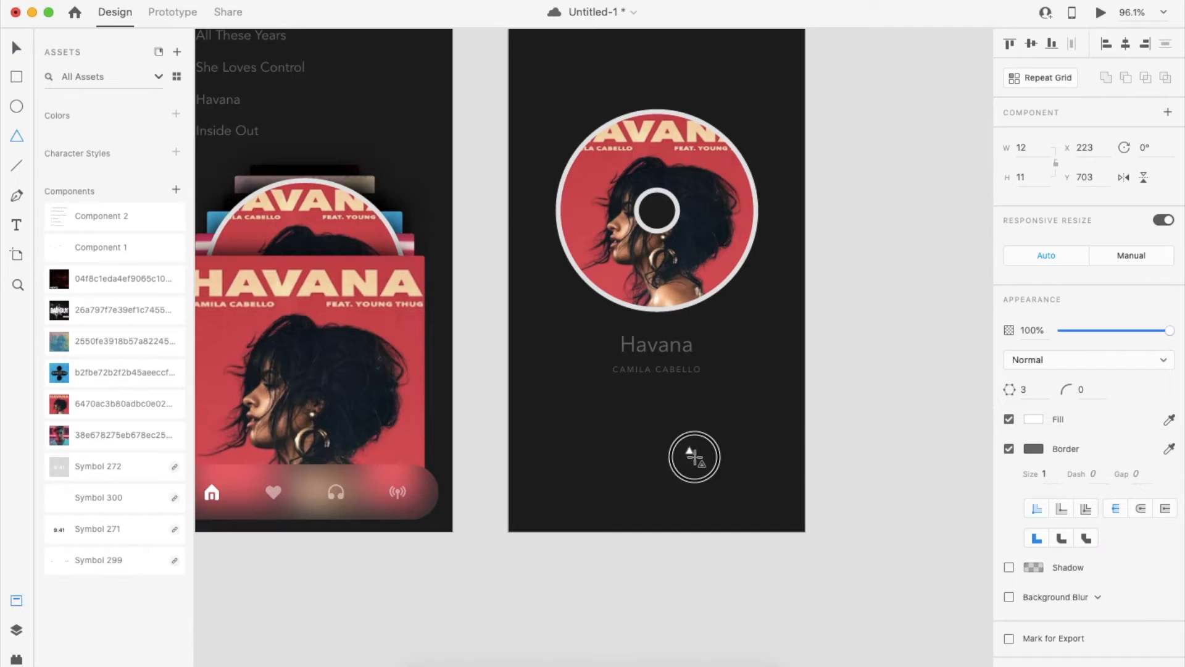
click(1009, 452)
key(v)
click(865, 457)
click(695, 455)
click(1147, 147)
text(90)
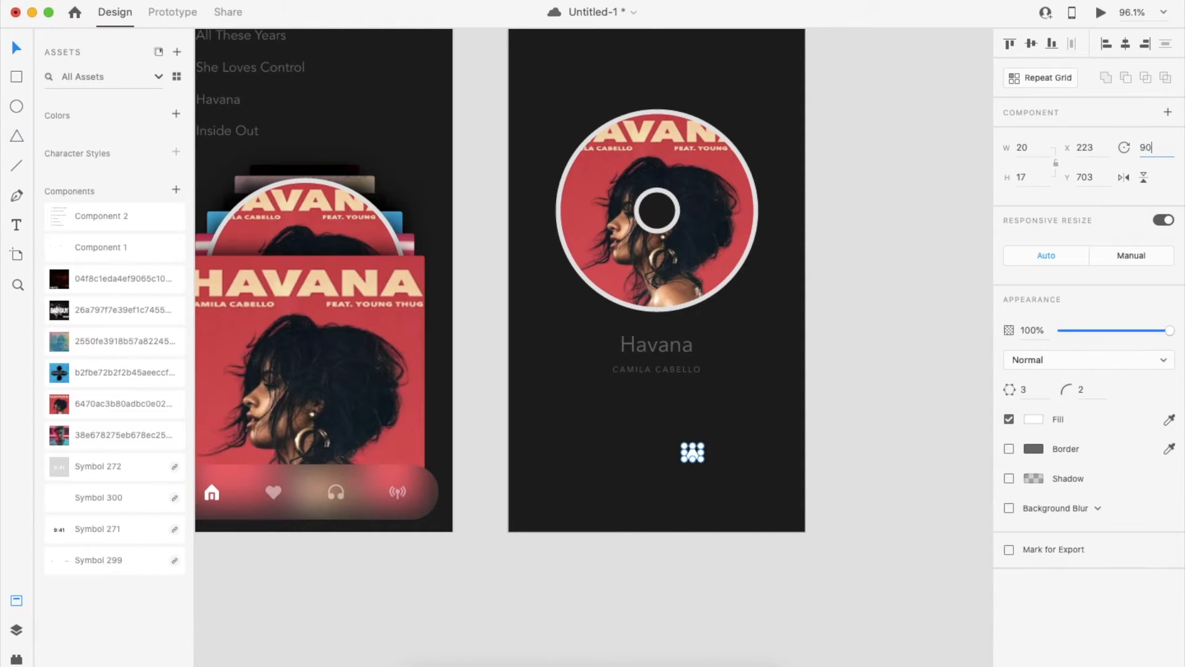
Step: Duplicate the triangle slightly offset, make the rear one semi-transparent, and group both as a forward icon
drag(692, 452, 701, 452)
click(690, 454)
scroll(691, 455, up, 5)
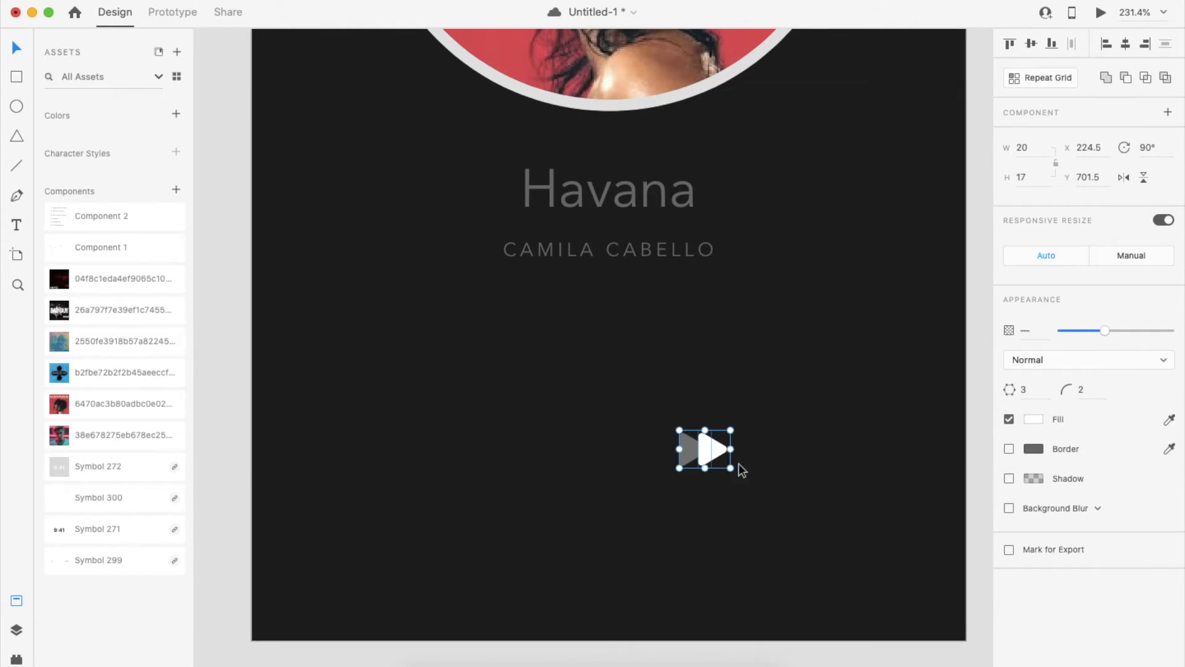
key(super+g)
Step: Duplicate the forward icon, flip it horizontally, and place it to the left on the same level as a rewind icon
key(super+d)
click(1124, 177)
drag(701, 455, 588, 455)
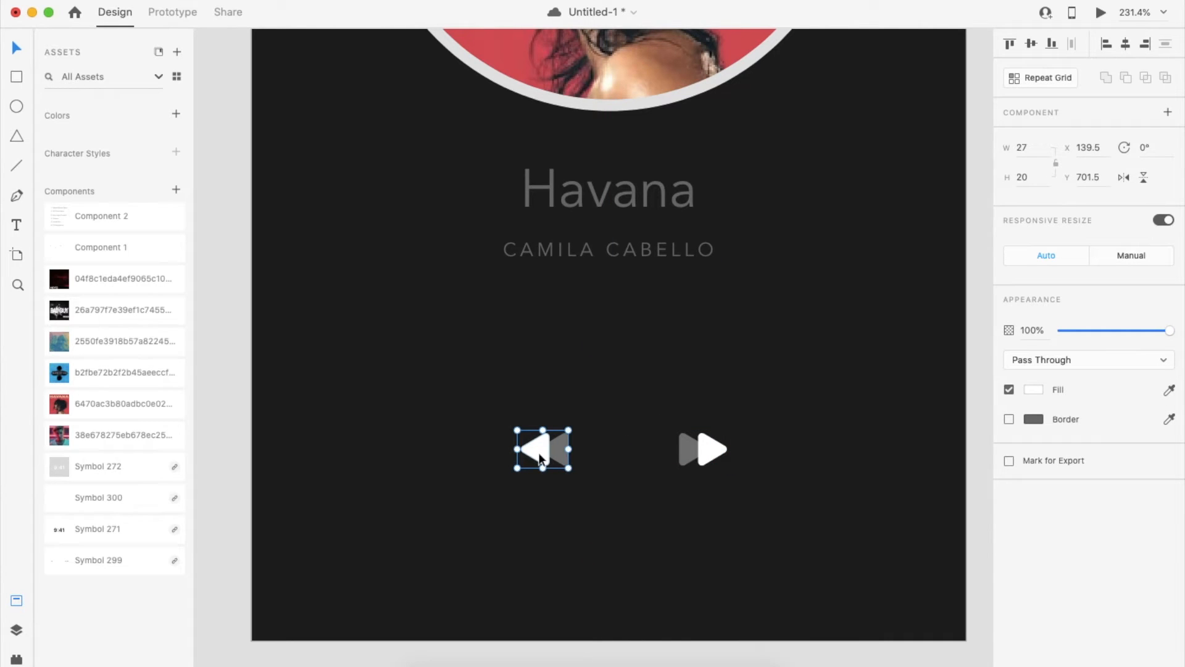
click(550, 465)
click(541, 457)
click(458, 350)
Step: Draw a small plus icon with the Pen tool and place it to the right of the Havana title
scroll(458, 349, up, 1)
key(p)
click(777, 259)
click(776, 277)
key(v)
click(776, 267)
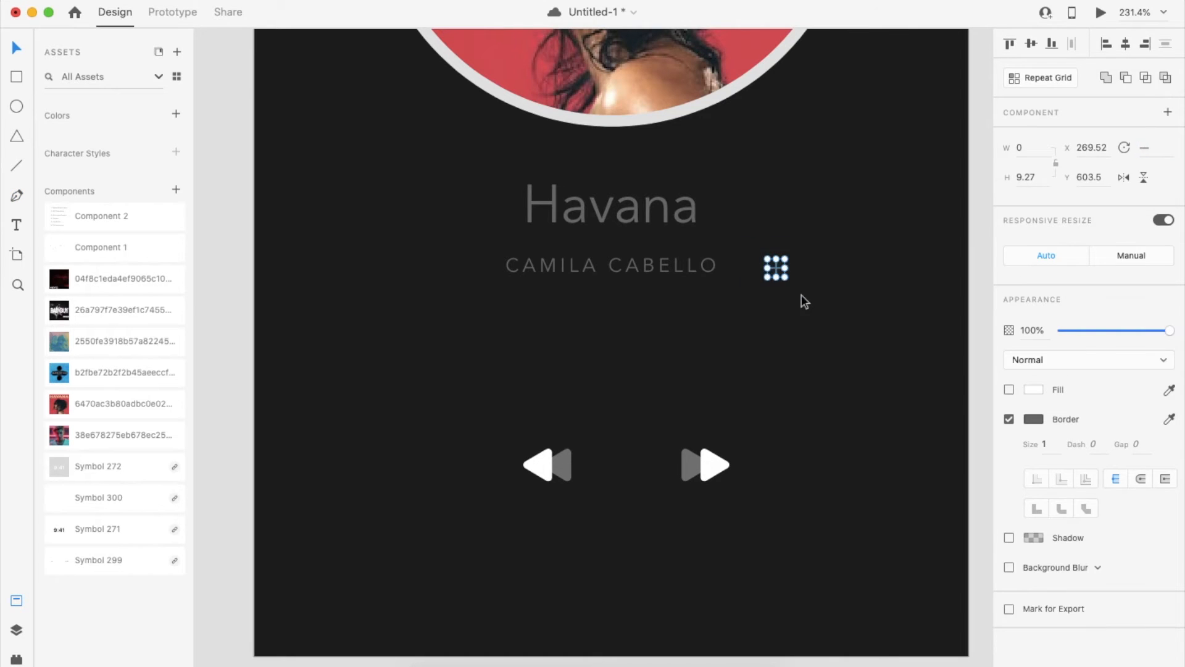
drag(776, 267, 763, 214)
click(760, 322)
Step: Draw a thin horizontal progress line above the playback icons, center it on the artboard, and adjust its line color
key(p)
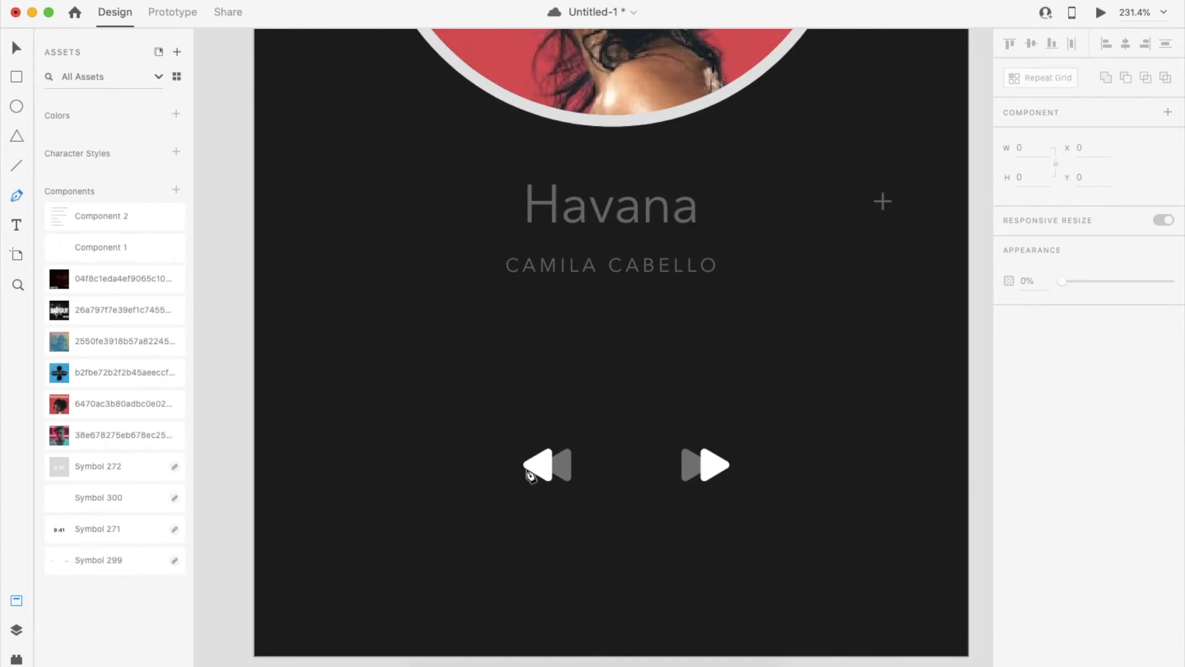
scroll(532, 473, down, 5)
click(440, 398)
shift+click(732, 385)
click(787, 398)
click(682, 399)
click(1126, 44)
click(1033, 420)
click(838, 330)
click(796, 383)
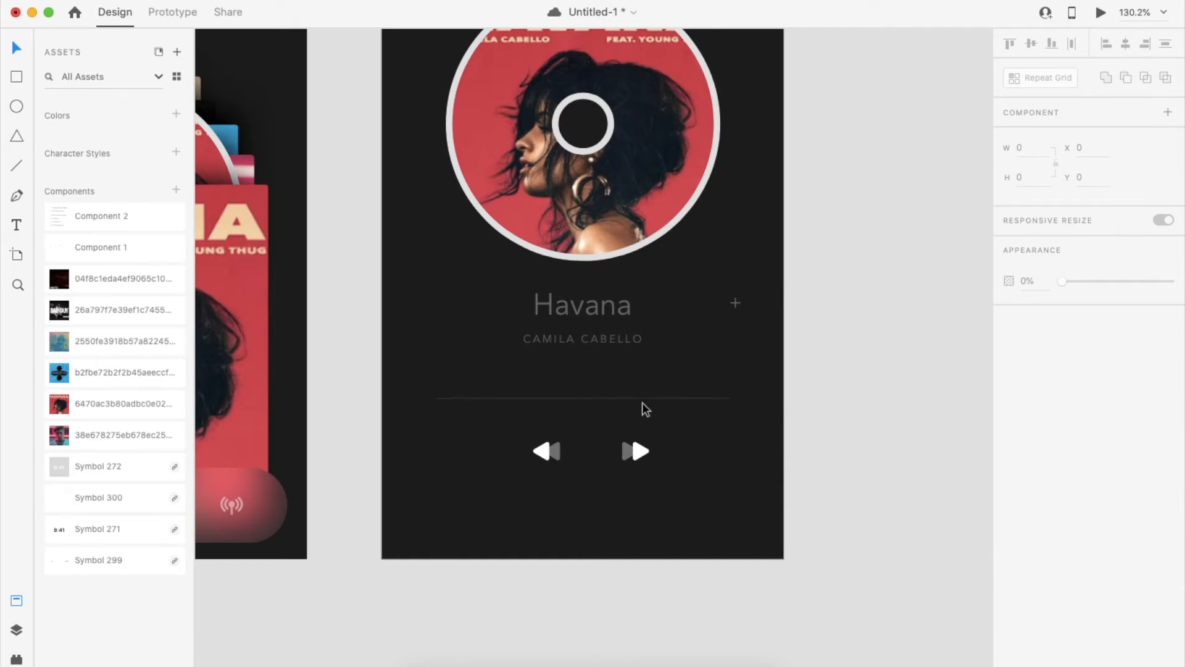
Step: Add the size 10 time labels "0.00" and "-5.43" below the two ends of the progress line
click(644, 400)
scroll(644, 408, up, 3)
double_click(617, 317)
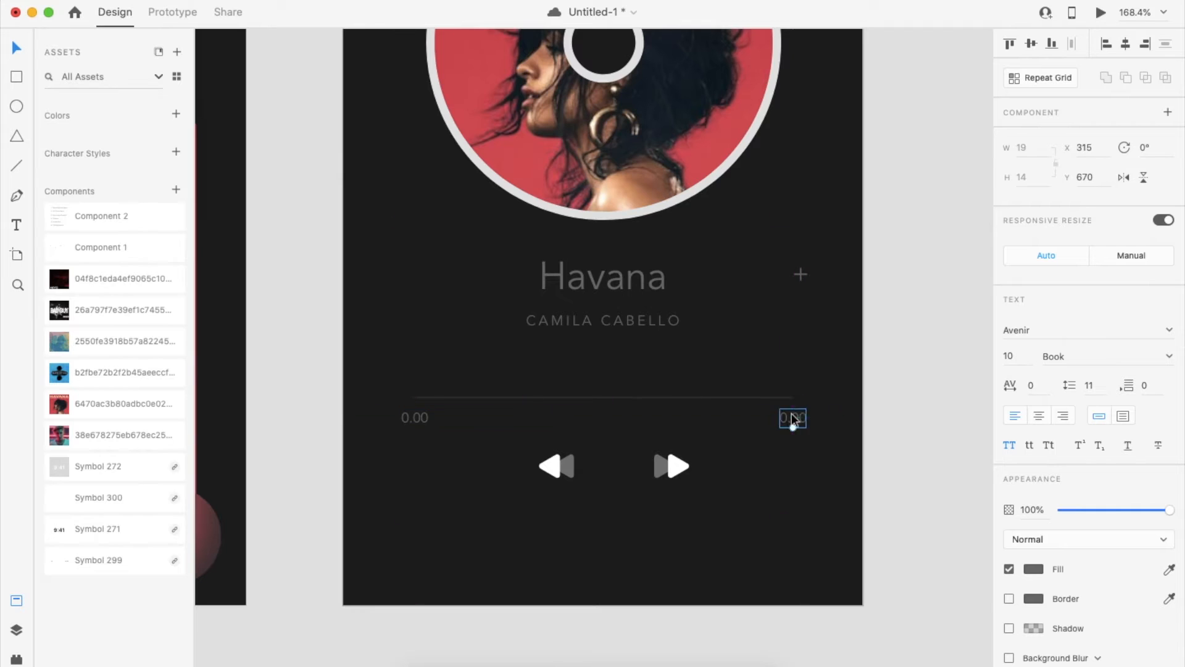
key(Left)
key(Left)
key(Left)
key(Left)
key(Left)
key(Left)
key(Left)
key(Left)
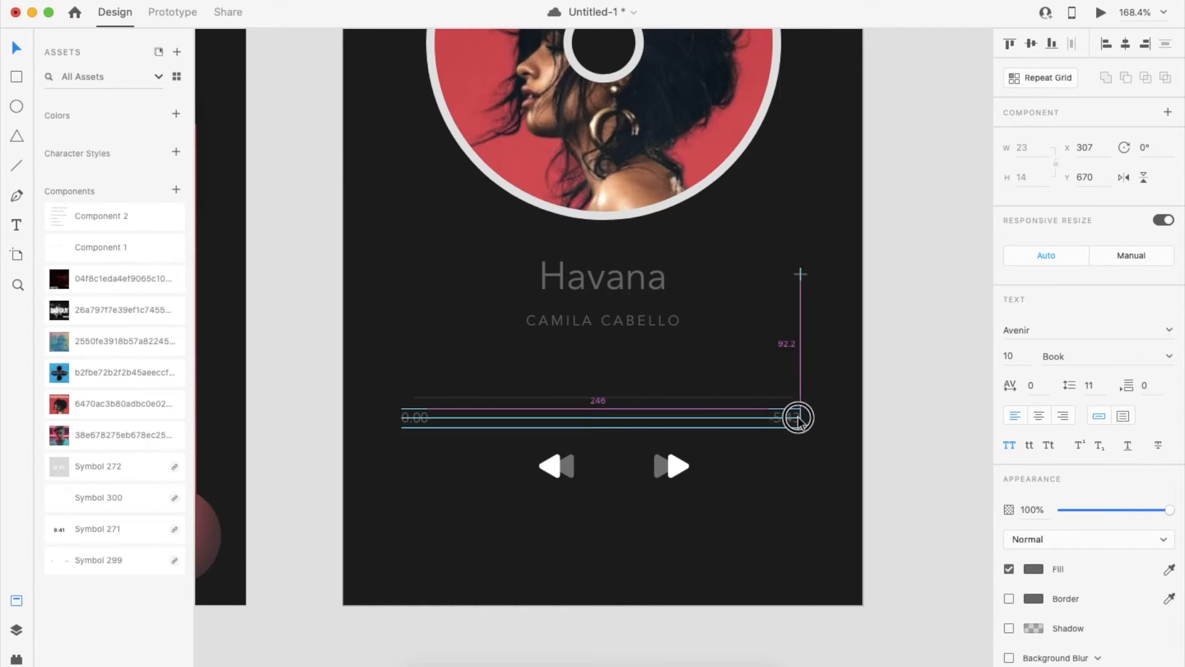
click(729, 426)
Step: Move the progress line and its two time labels up, closer to the song title
scroll(646, 402, up, 3)
scroll(647, 402, down, 3)
drag(393, 378, 799, 449)
key(shift+Up)
key(shift+Up)
key(shift+Up)
key(Escape)
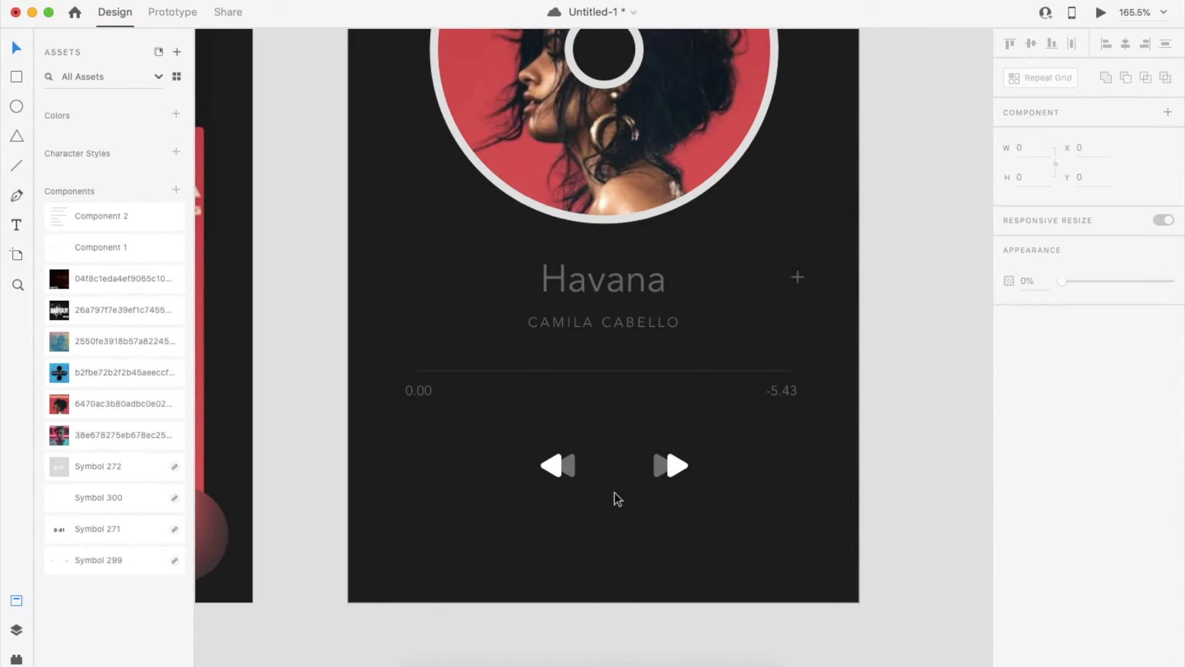
Step: Draw a pause icon between the rewind and forward icons from two borderless white bars about 4 × 17, and group them
click(17, 77)
drag(604, 451, 609, 475)
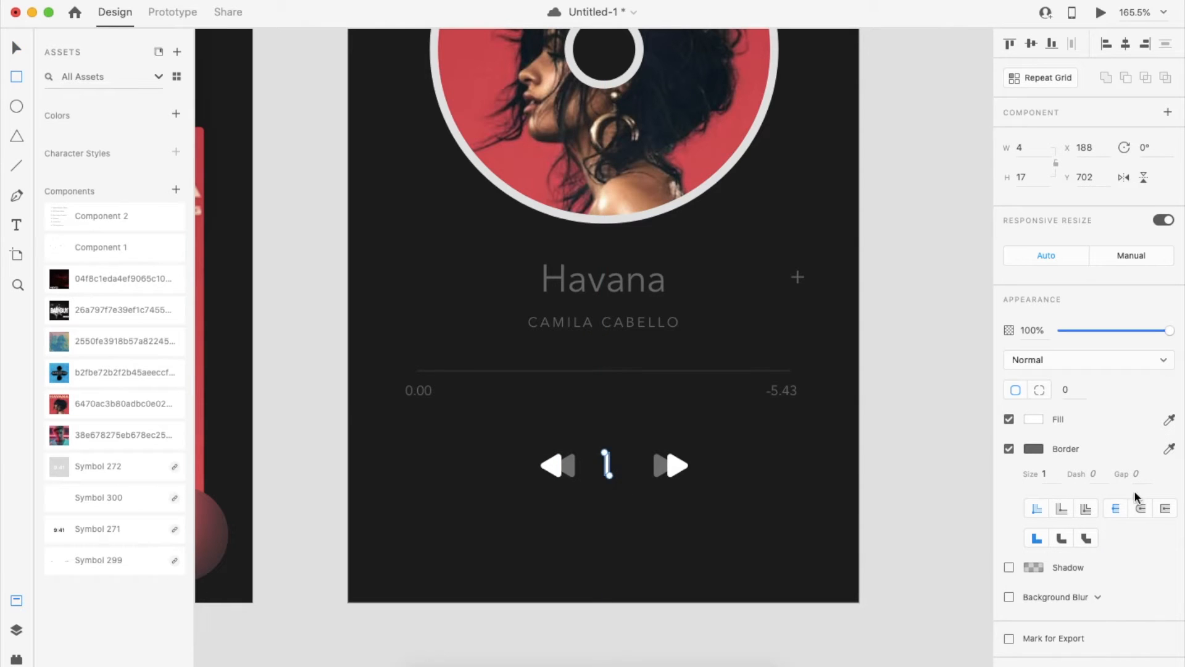
scroll(695, 478, up, 5)
click(1008, 449)
scroll(494, 413, up, 3)
key(v)
drag(498, 469, 550, 469)
shift+click(494, 462)
key(super+g)
Step: Center the rewind, pause and forward icons horizontally on the artboard
scroll(494, 462, down, 5)
shift+click(560, 463)
shift+click(456, 463)
click(1125, 43)
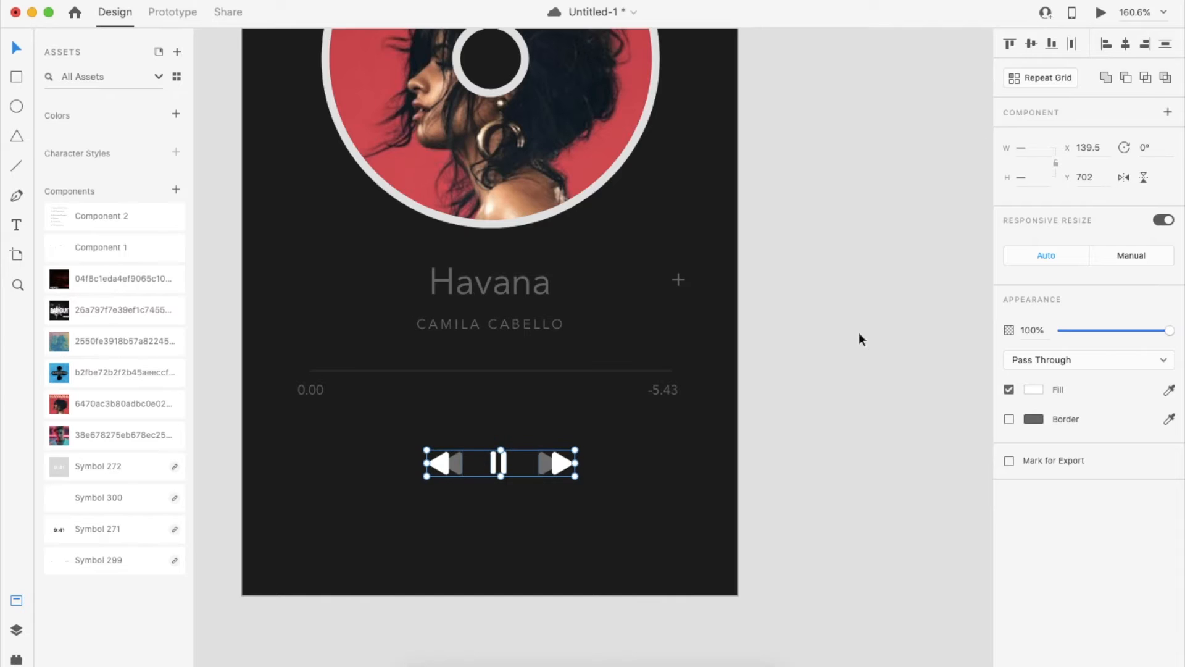
click(707, 439)
scroll(546, 472, left, 1)
scroll(446, 483, down, 4)
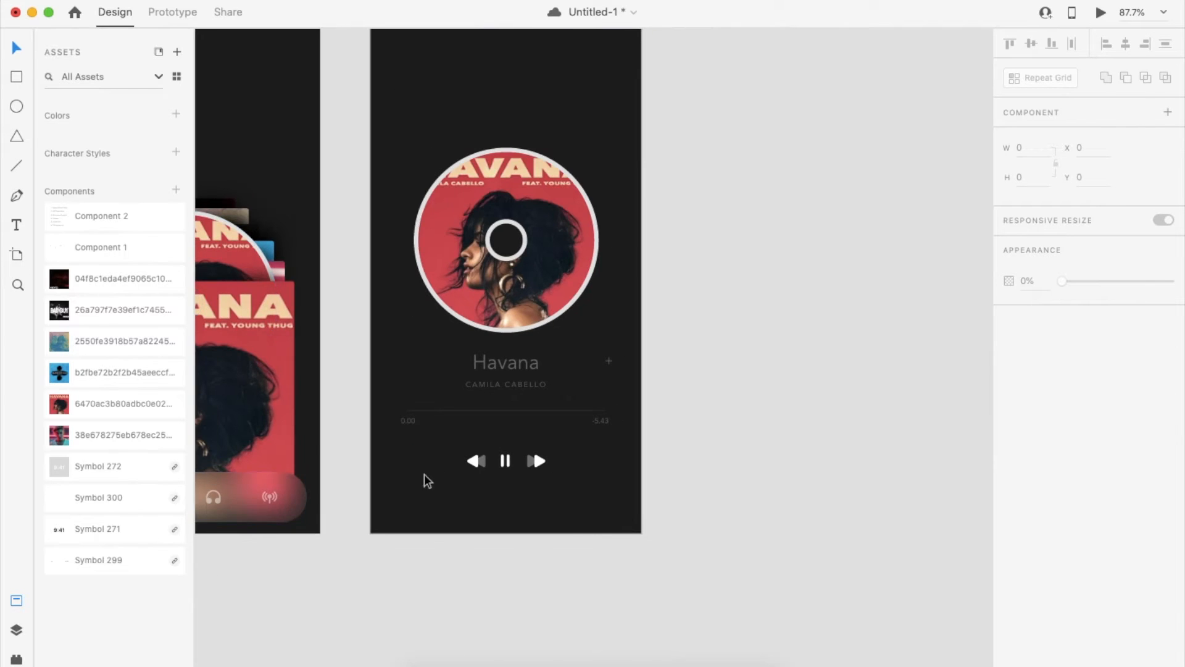
Step: Place the Component 1 icon set below the artboards and copy its cart icon in white to the bottom of Music – 2
drag(102, 247, 550, 547)
scroll(548, 577, down, 3)
scroll(549, 580, down, 1)
double_click(362, 535)
click(452, 492)
click(361, 537)
key(super+c)
click(691, 302)
key(super+v)
click(1034, 450)
drag(883, 402, 834, 364)
Step: Place the heart icon beside the cart at the bottom of Music – 2 and fill it white
double_click(788, 393)
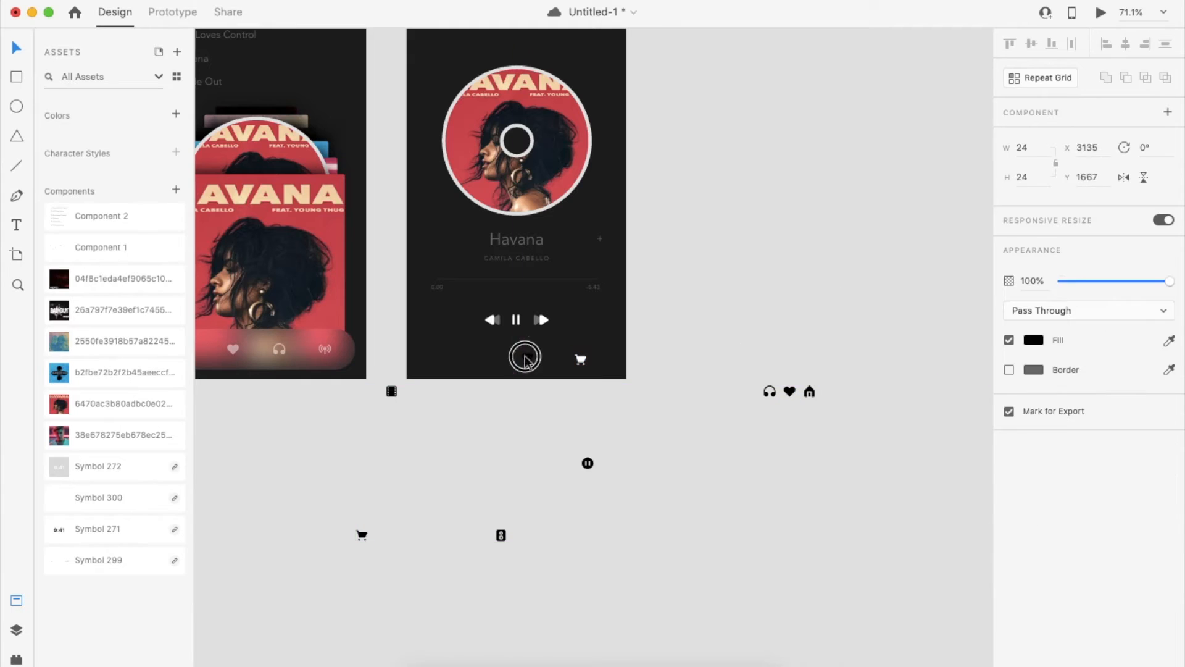
click(1035, 450)
drag(883, 401, 833, 364)
Step: Place the speaker icon in white left of the heart in Music – 2 and delete the leftover icon set instance
click(503, 532)
click(795, 400)
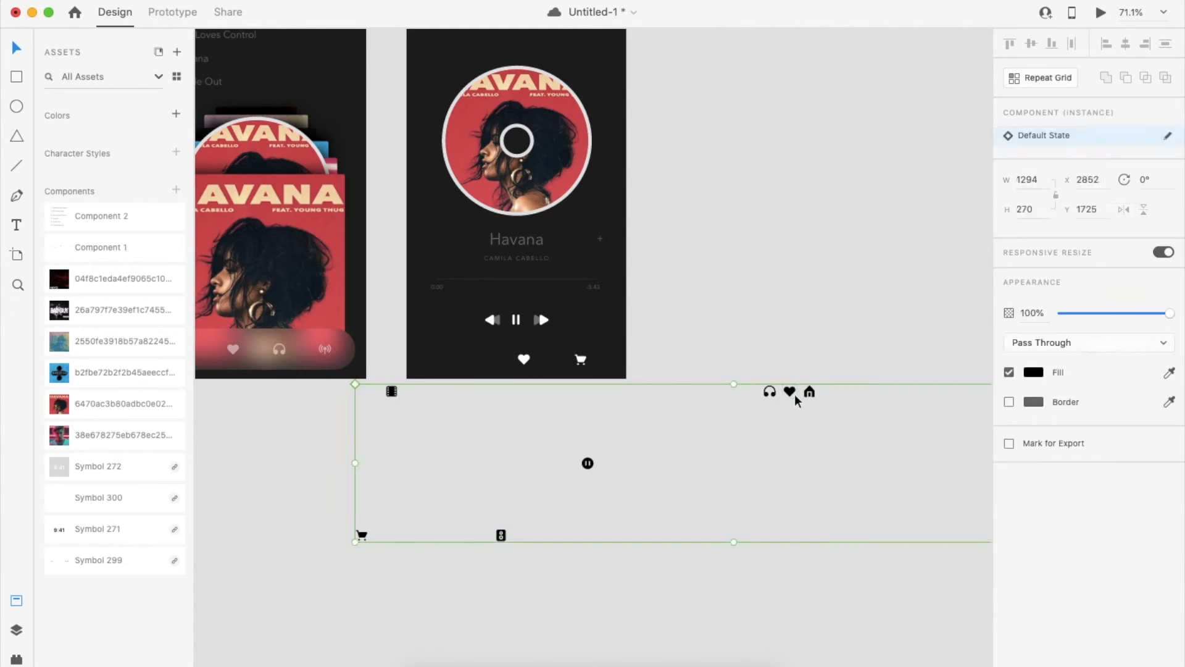
key(Delete)
click(501, 535)
click(1035, 340)
drag(883, 296, 772, 192)
drag(497, 531, 445, 364)
key(shift+Right)
key(shift+Right)
Step: Align the speaker, heart and cart icons vertically, group them, and center the row horizontally on Music – 2
click(442, 404)
drag(442, 404, 598, 350)
click(1032, 44)
key(super+g)
click(1126, 44)
click(587, 404)
scroll(587, 403, down, 1)
scroll(587, 404, left, 2)
scroll(587, 403, up, 4)
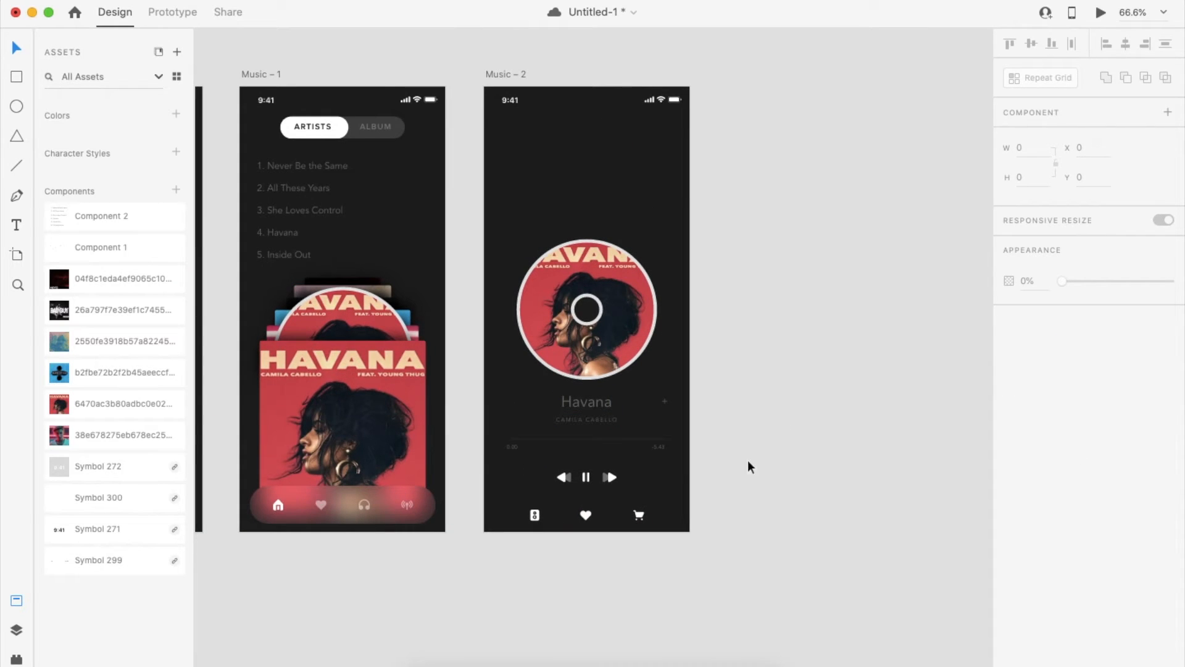
Step: Add a panel with 32 px top corners behind the Music – 2 content, filled slightly lighter than the sampled artboard background
drag(485, 131, 690, 532)
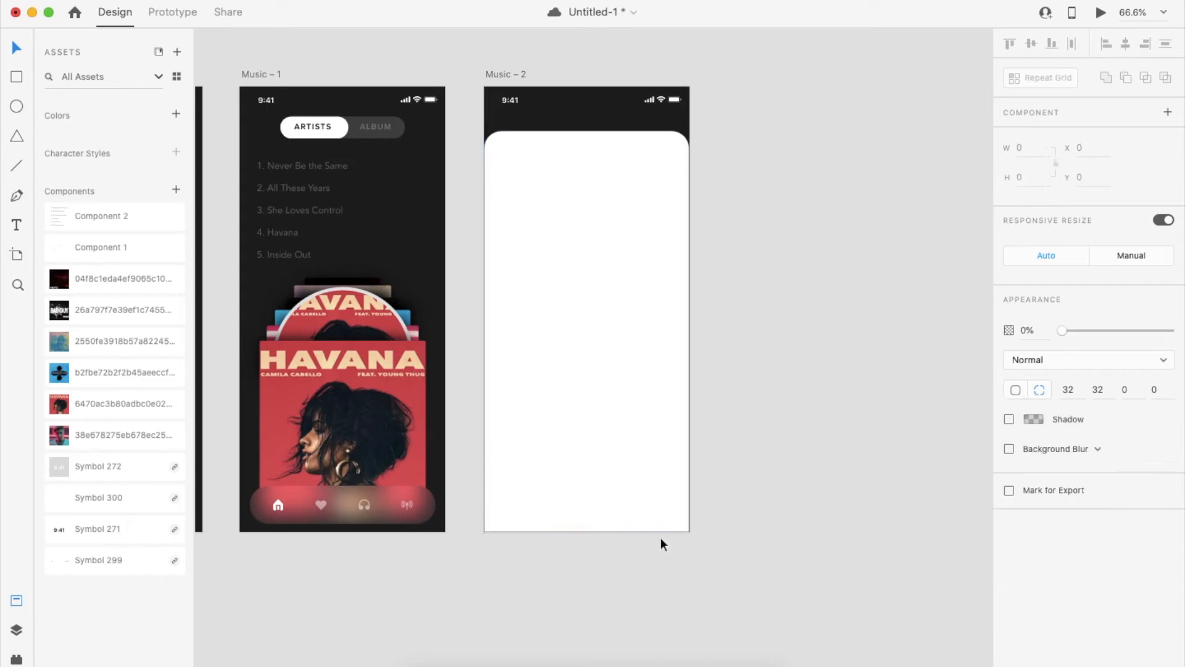
click(1169, 419)
click(649, 118)
click(1033, 419)
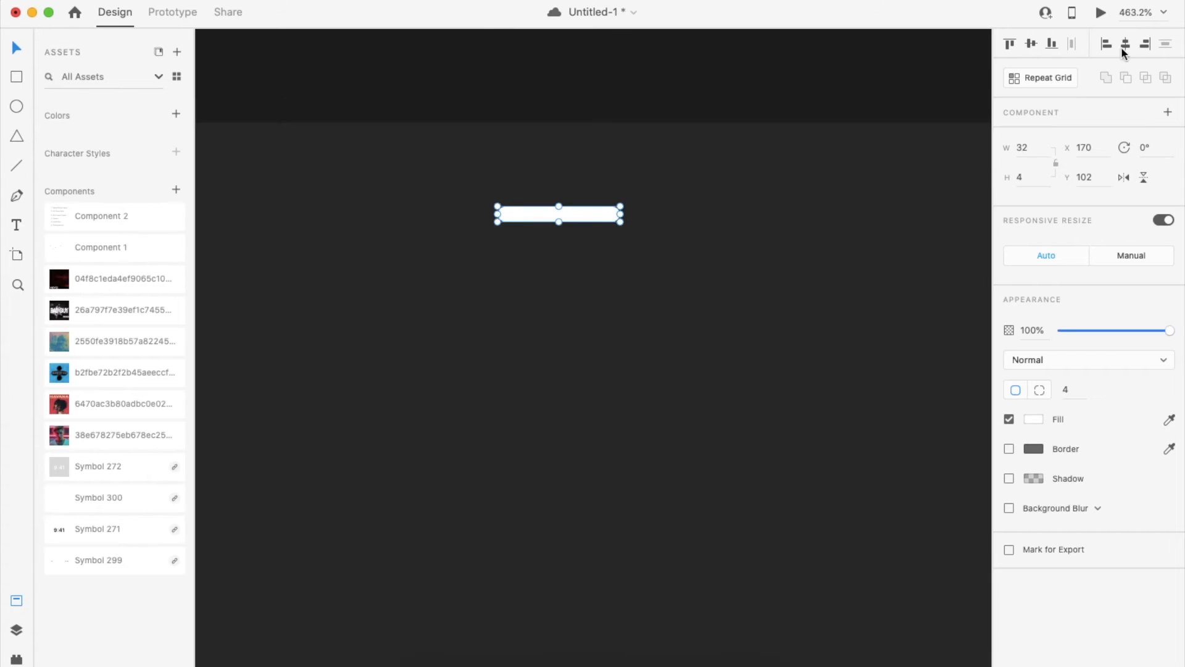
Step: Add a white 32 × 4 handle bar with corner radius 4 and 30% opacity, centered near the panel's top edge
click(1125, 44)
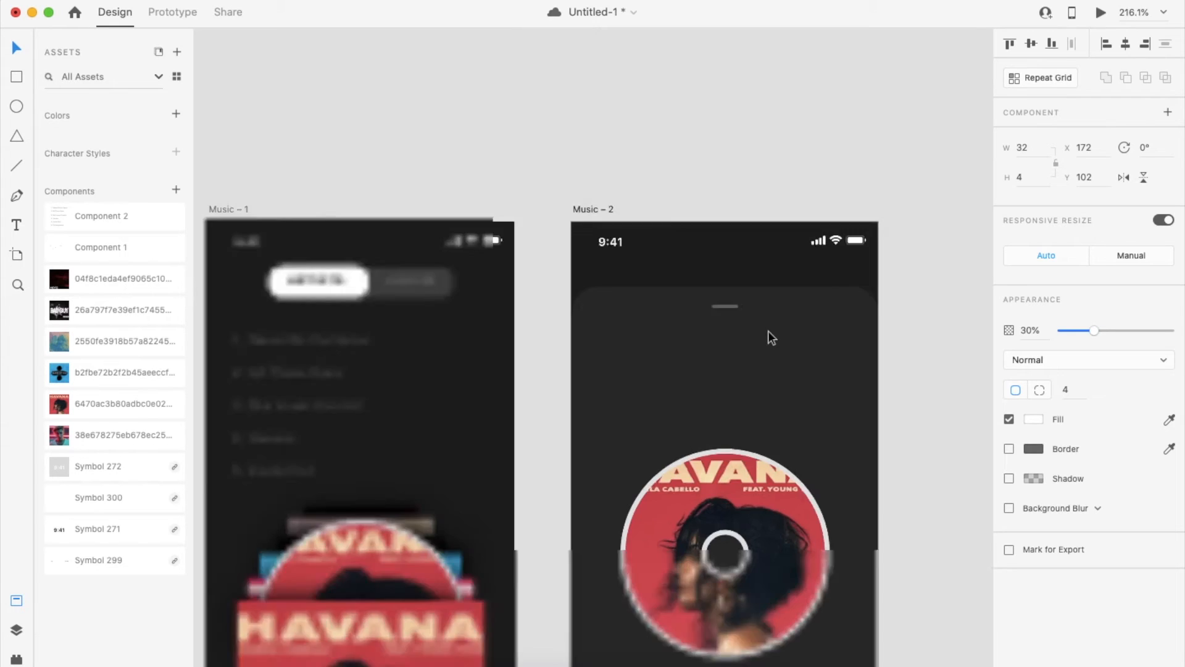
scroll(768, 331, down, 3)
click(938, 346)
scroll(935, 352, down, 3)
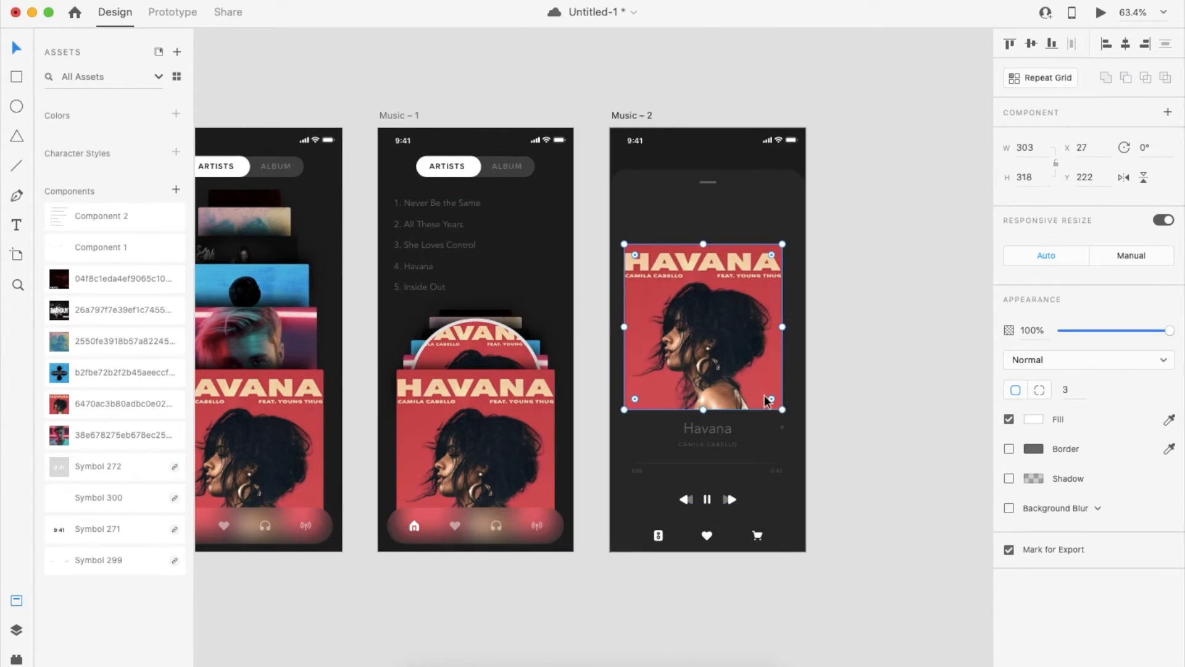
Step: Move the HAVANA cover partly off Music – 2's left edge behind the disc, align both vertically, and group them
drag(765, 400, 645, 379)
click(593, 426)
click(625, 395)
shift+click(720, 371)
click(1031, 44)
key(super+g)
Step: Move the grouped HAVANA cover and disc up, leaving more space above the song title
key(shift+Up)
key(shift+Up)
key(shift+Up)
key(shift+Up)
key(shift+Up)
key(shift+Down)
click(864, 333)
scroll(803, 360, up, 3)
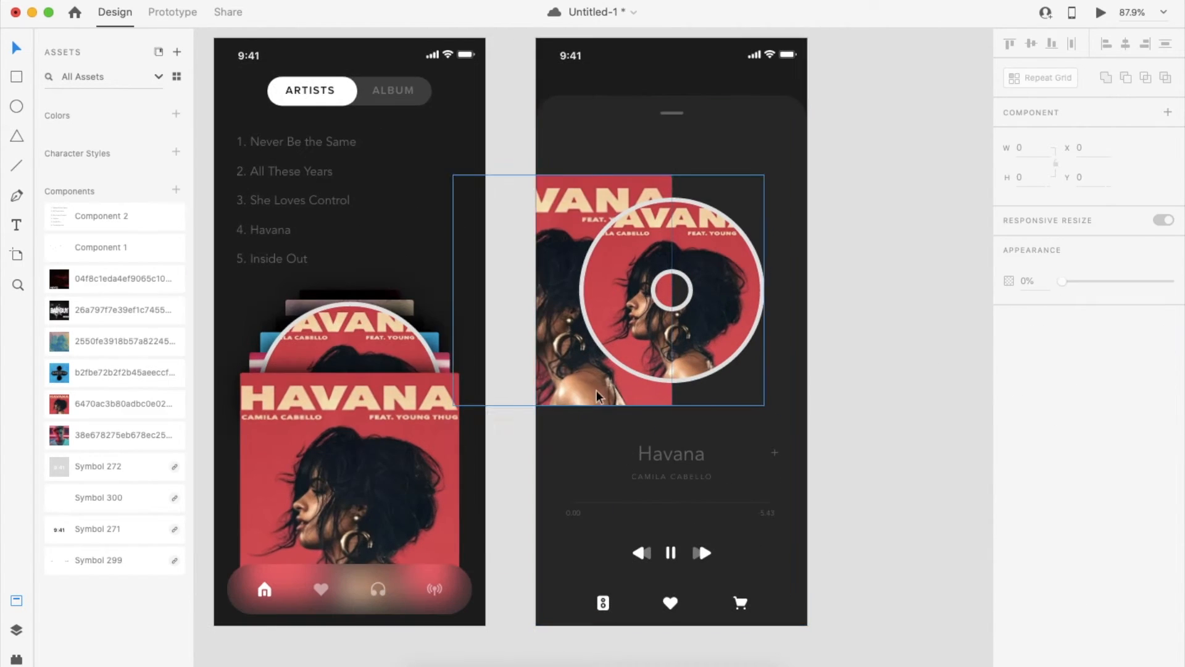
double_click(580, 352)
drag(580, 352, 560, 352)
key(super+z)
key(Escape)
Step: Draw a 187 × 318 rectangle from the cover's right edge to the artboard edge and set the cover's corner radius to 0
click(716, 197)
key(r)
drag(672, 176, 807, 406)
key(v)
click(636, 403)
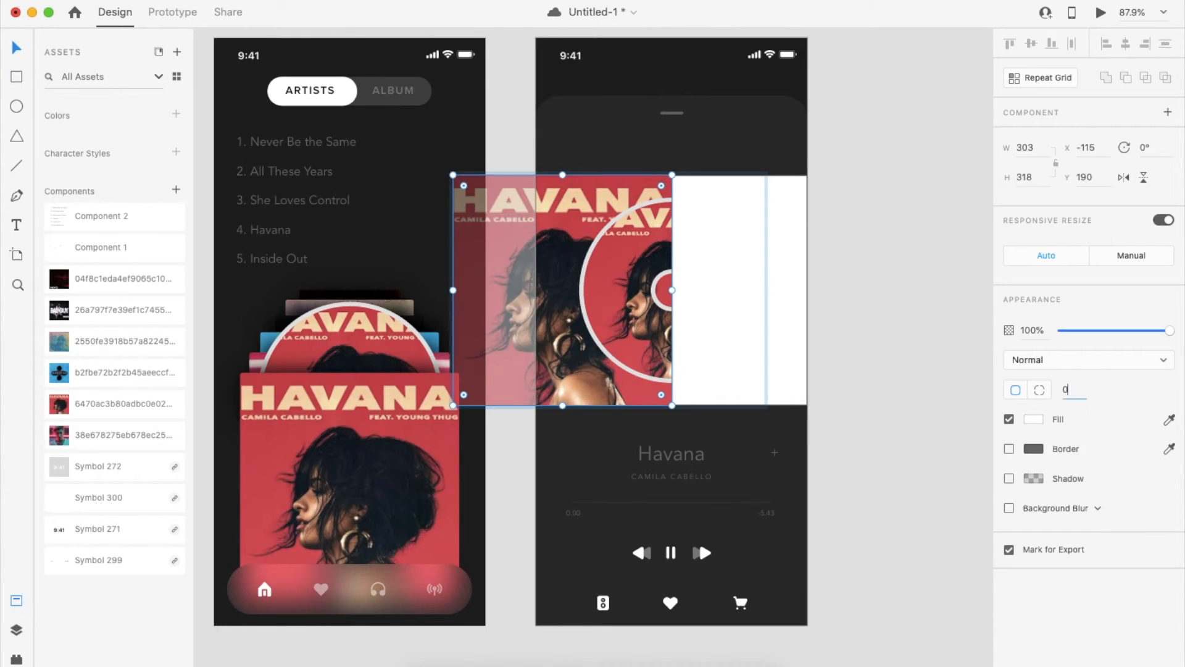
key(Return)
Step: Remove the new rectangle's border and fill it with the red sampled from the HAVANA cover
click(756, 271)
click(1008, 448)
click(1169, 419)
click(635, 311)
click(864, 333)
double_click(777, 352)
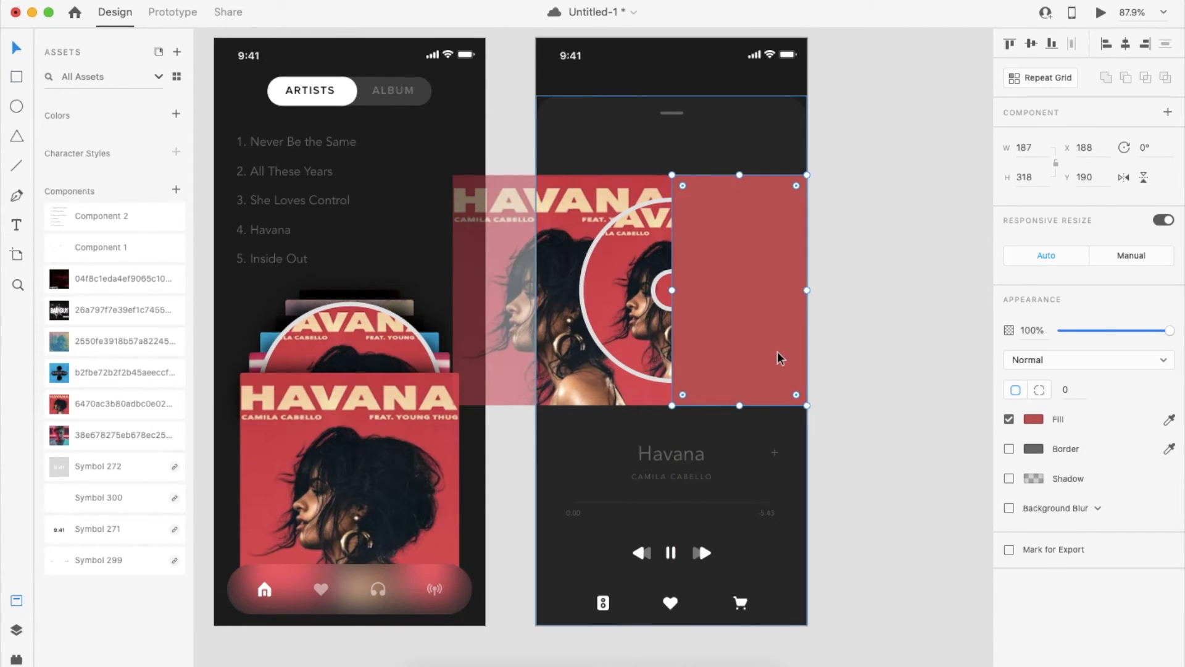
Step: Send the red rectangle behind the disc and cover, and adjust its fill to a lighter red
key(shift+super+[)
click(937, 307)
double_click(784, 293)
scroll(600, 259, up, 5)
click(1033, 419)
drag(920, 363, 915, 351)
click(757, 266)
Step: Move the HAVANA cover further left behind the disc so only a narrow strip of it stays on the Music – 2 artboard
scroll(757, 266, down, 5)
scroll(763, 264, up, 3)
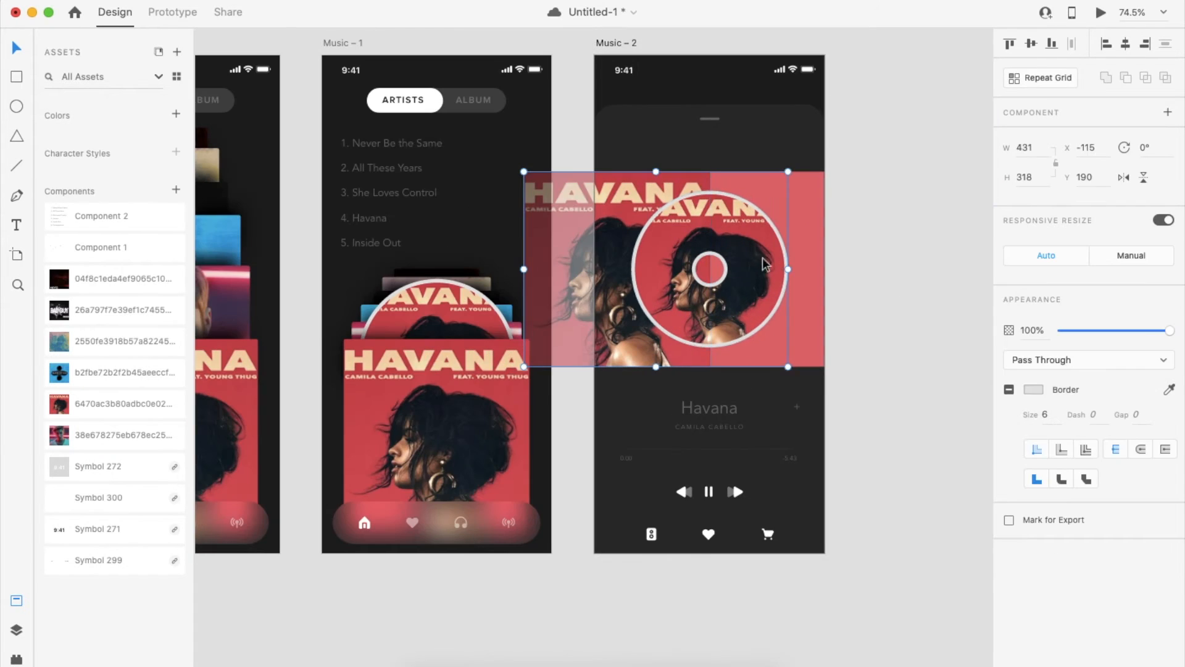
double_click(609, 334)
drag(609, 334, 560, 334)
click(893, 394)
scroll(893, 394, down, 3)
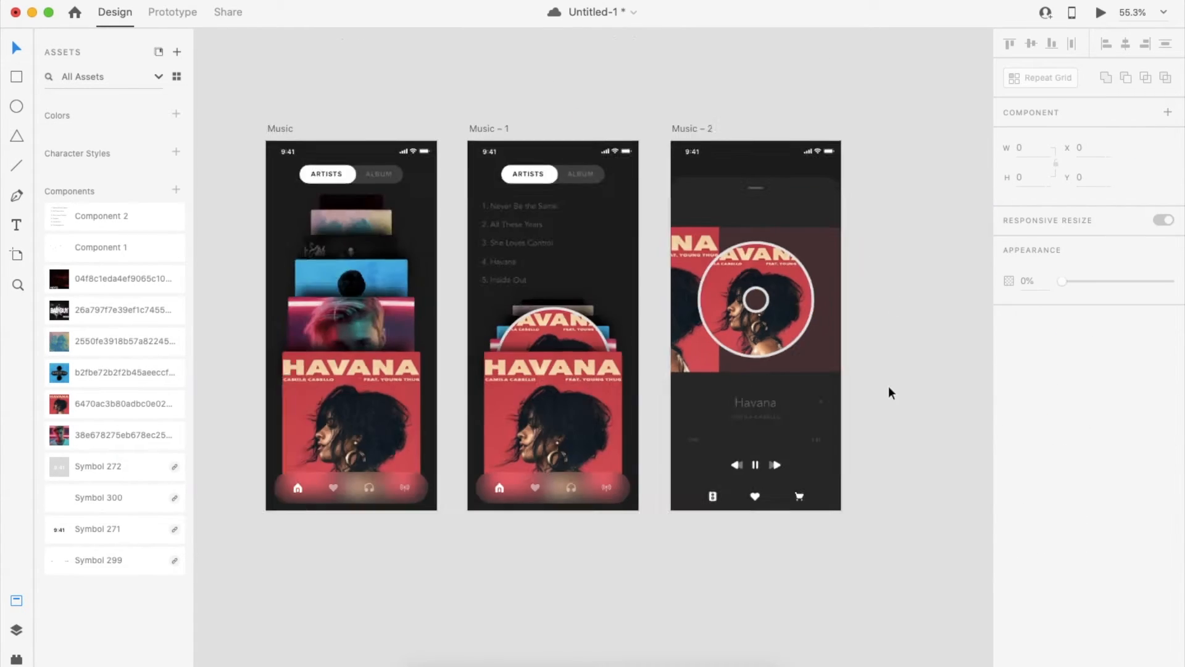
Step: Recolour the rectangle beside the HAVANA cover on Music – 2 to a dark grey slightly lighter than the panel
scroll(833, 365, up, 5)
double_click(830, 355)
drag(1169, 331, 1061, 331)
click(936, 331)
double_click(608, 337)
click(679, 367)
click(1033, 419)
drag(920, 383, 835, 338)
click(865, 350)
Step: Blur the HAVANA cover strip with a matching 303 × 318 white overlay using Background Blur 15, brightness -26 and opacity 9%
scroll(873, 351, down, 3)
scroll(834, 328, up, 5)
click(648, 376)
click(1009, 507)
mouse_move(1134, 533)
mouse_down()
mouse_move(1088, 532)
mouse_move(1114, 533)
mouse_move(1103, 563)
mouse_move(1143, 532)
mouse_up()
drag(1082, 592, 1088, 592)
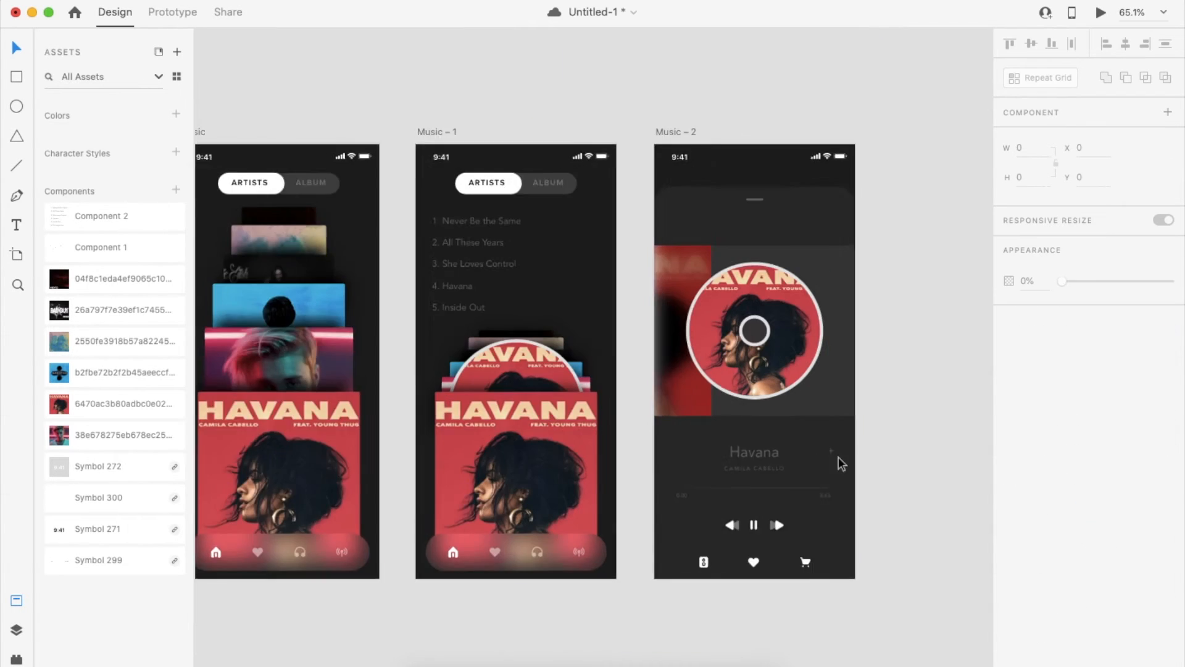
Step: Move the blur overlay and the HAVANA cover beneath it 20 px to the left
scroll(770, 412, up, 3)
click(655, 393)
key(shift+Left)
key(shift+Left)
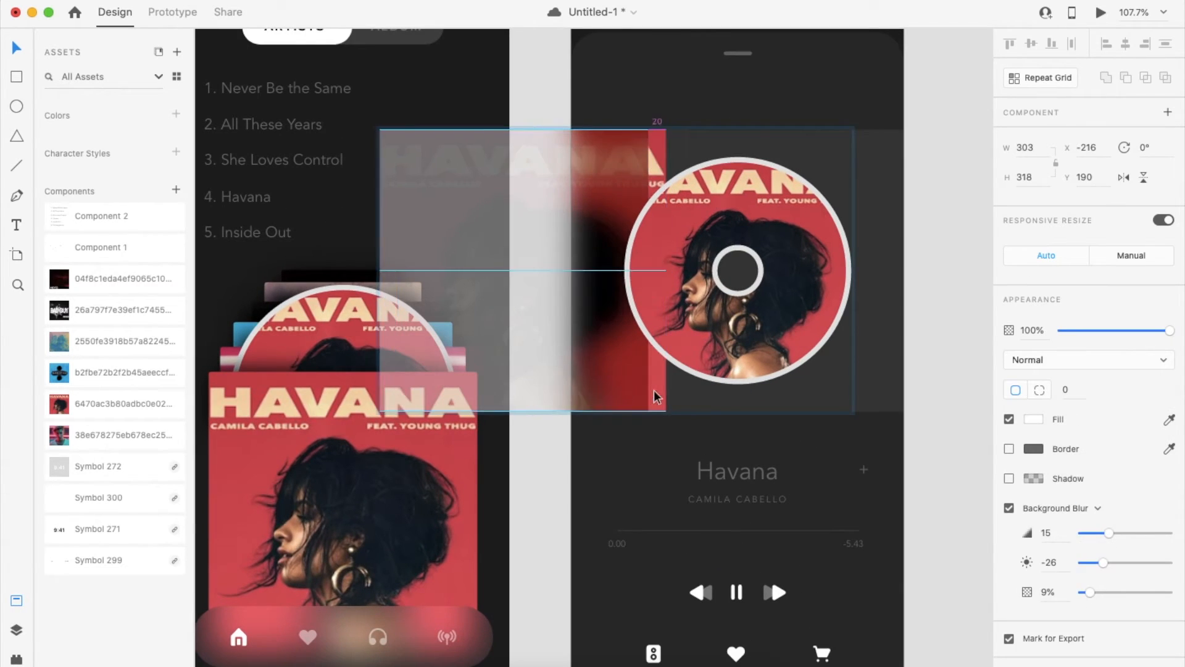
click(661, 393)
key(shift+Left)
key(shift+Left)
Step: Extend the dark grey rectangle's left side to the artboard's left edge behind the cover
click(673, 389)
drag(664, 270, 572, 271)
click(802, 307)
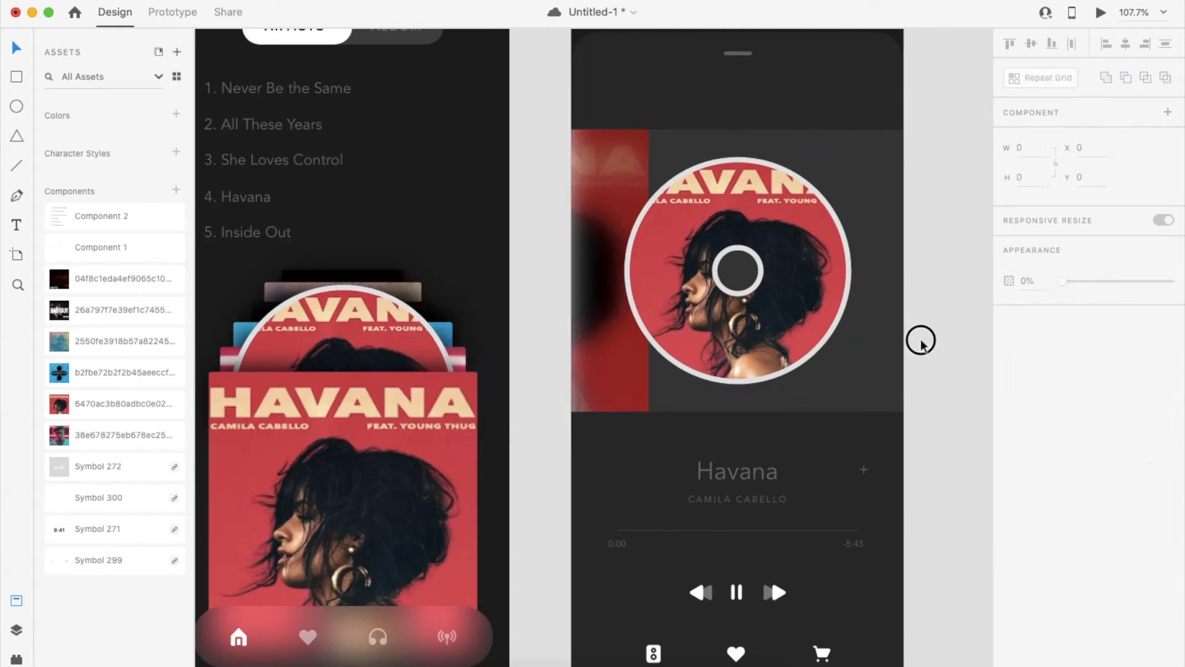
Step: Style the circle over the disc as a shadow with black fill, no border, Object Blur 17 and 57% opacity
click(1034, 391)
click(1042, 497)
click(1010, 419)
click(1009, 478)
click(1097, 478)
click(1066, 492)
drag(1088, 503, 1112, 503)
drag(1170, 330, 1124, 331)
Step: Enlarge the shadow circle to 272 × 272 and send it behind the disc
drag(852, 157, 859, 149)
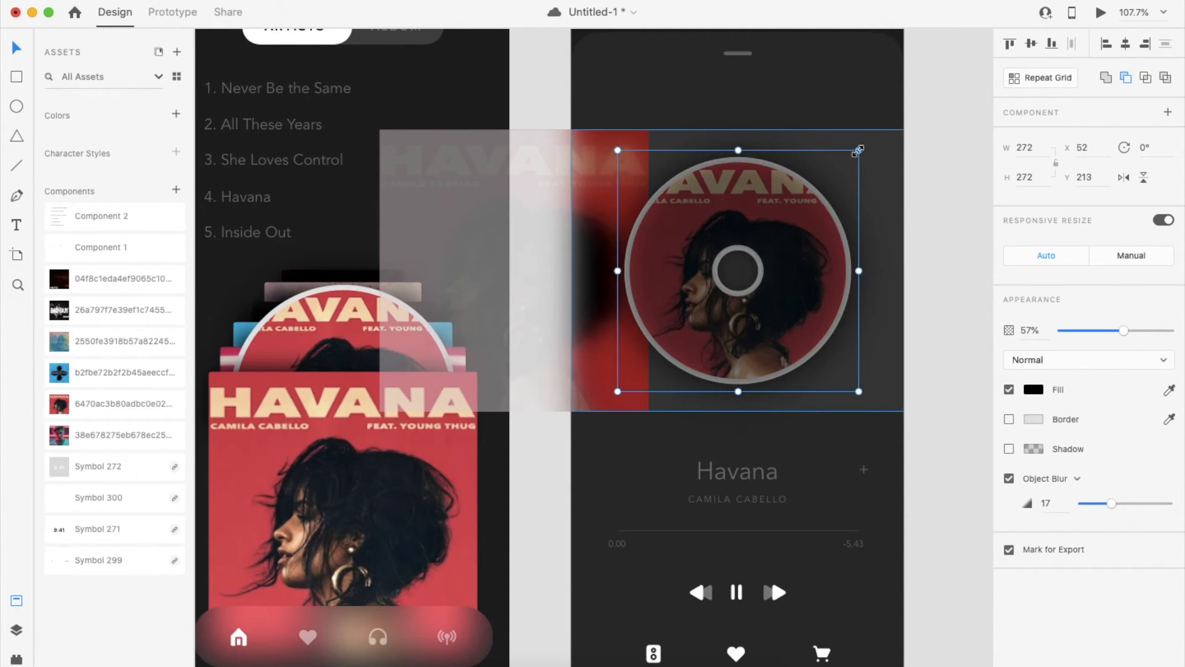
key(super+[)
click(939, 235)
Step: Copy the ARTISTS/ALBUM toggle from Music – 1 into Music – 2 and send it behind the player panel
scroll(836, 330, down, 5)
scroll(873, 282, up, 5)
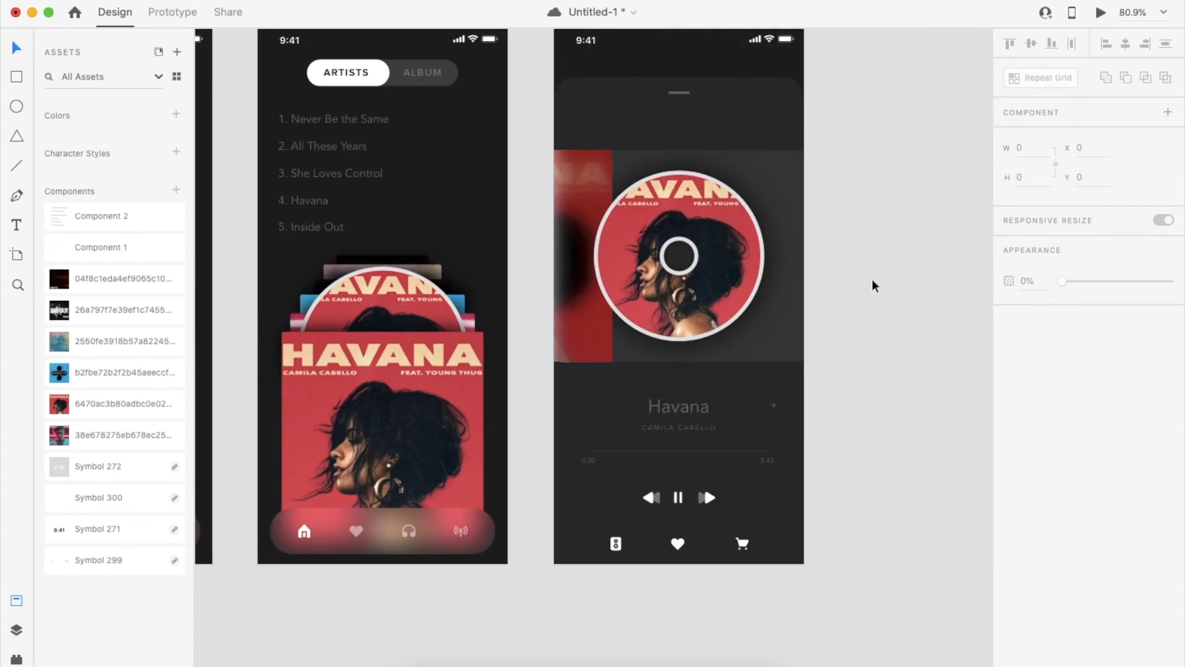
click(734, 185)
click(468, 168)
key(super+c)
click(695, 166)
key(super+v)
click(767, 202)
click(782, 162)
key(super+[)
click(830, 192)
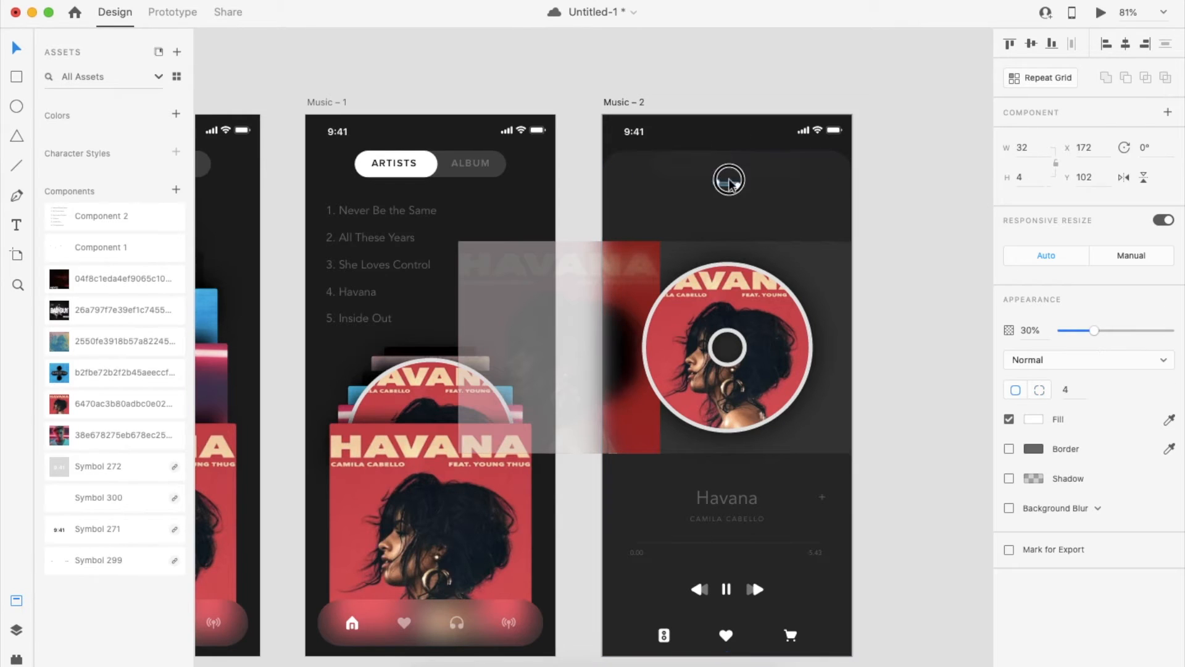
click(775, 301)
drag(635, 241, 636, 210)
key(super+z)
Step: Cut the disc out of its group with the HAVANA cover
click(829, 302)
click(786, 343)
double_click(785, 342)
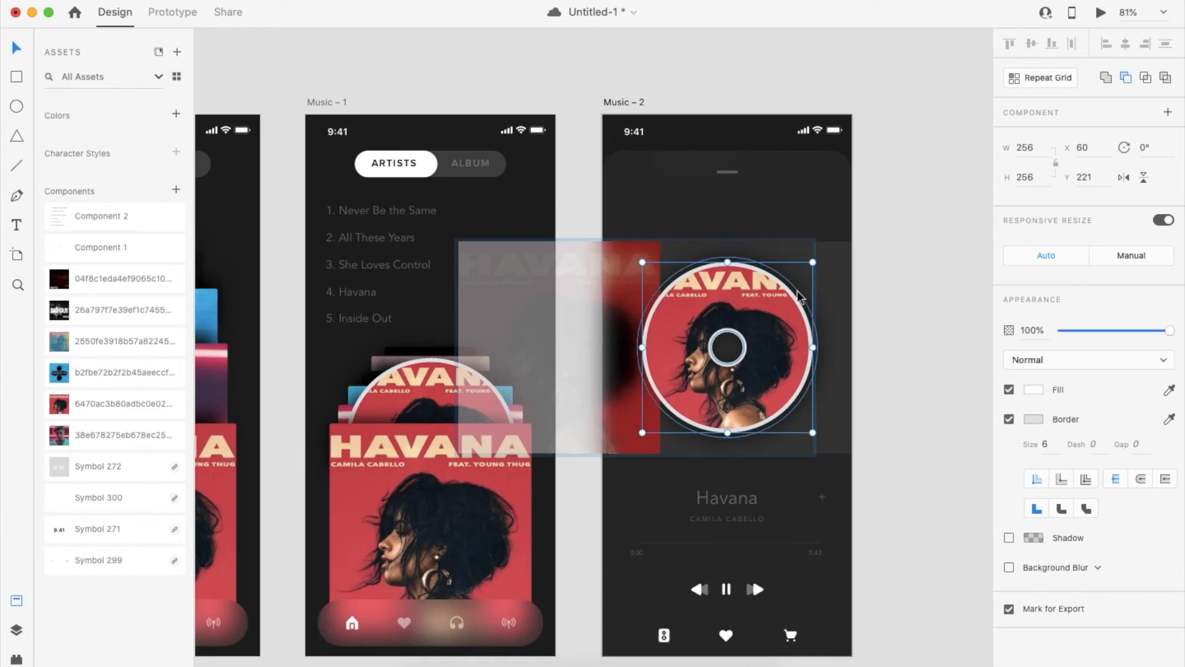
key(Delete)
click(897, 317)
Step: Enlarge the dark grey rectangle and the blurred HAVANA cover evenly beyond their upper and lower edges
click(833, 291)
drag(853, 241, 877, 220)
click(642, 297)
drag(664, 240, 687, 218)
Step: Paste the disc back in front of the enlarged cover and grey background
click(902, 297)
key(super+v)
click(902, 297)
Step: Move the disc, grey rectangle and blurred HAVANA cover up together by 20 px
scroll(850, 291, down, 1)
click(797, 333)
shift+click(843, 280)
key(shift+Up)
key(super+z)
shift+click(618, 438)
key(shift+Up)
key(shift+Up)
click(871, 460)
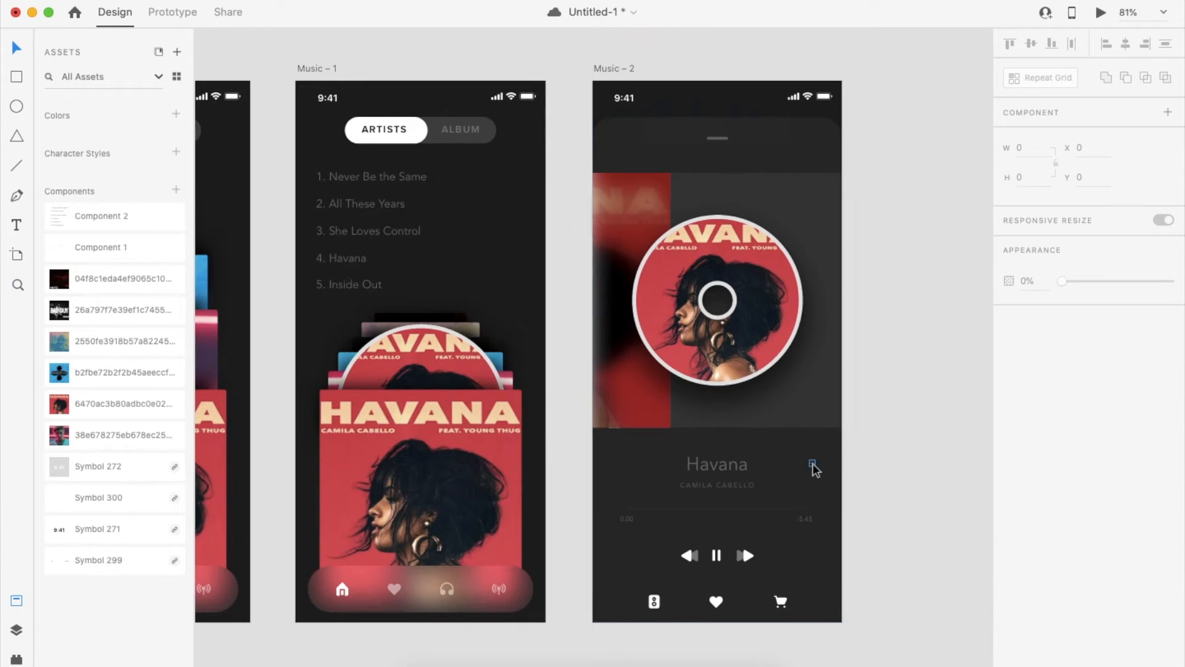
Step: Draw a borderless 24 × 24 white circle over the plus icon beside the Havana title and enlarge it slightly
click(813, 465)
scroll(815, 469, up, 3)
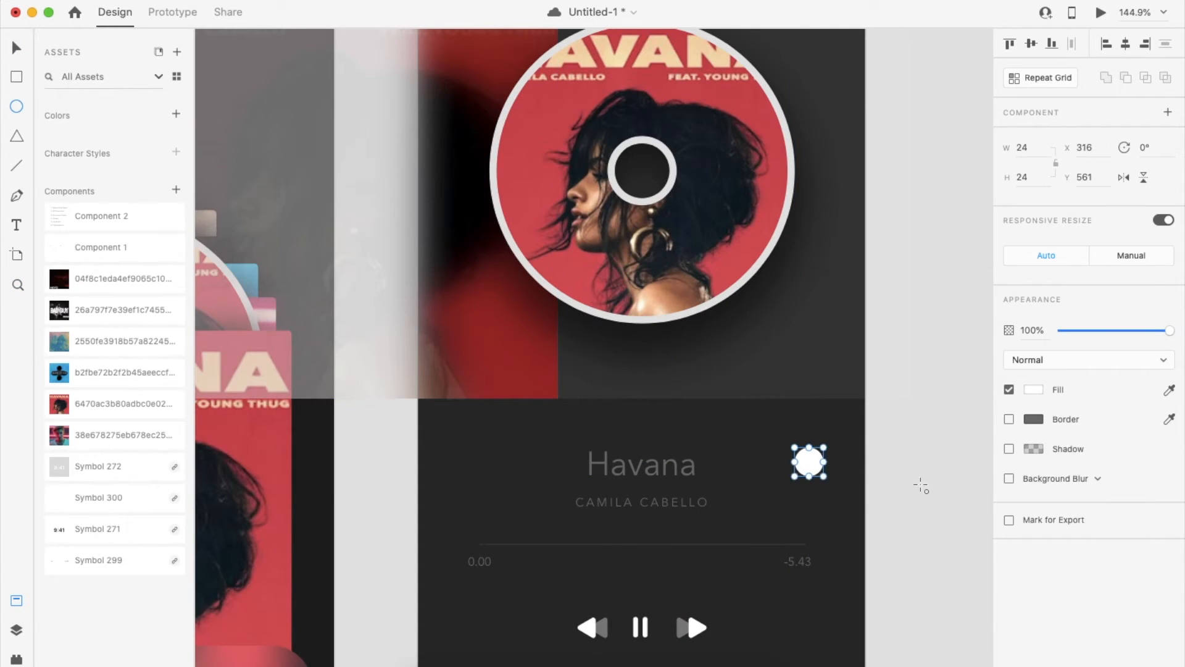
key(v)
scroll(819, 472, up, 3)
drag(826, 479, 831, 484)
click(952, 447)
Step: Cut the plus icon and paste it in front of the white circle
key(super+v)
key(super+x)
click(823, 454)
key(super+v)
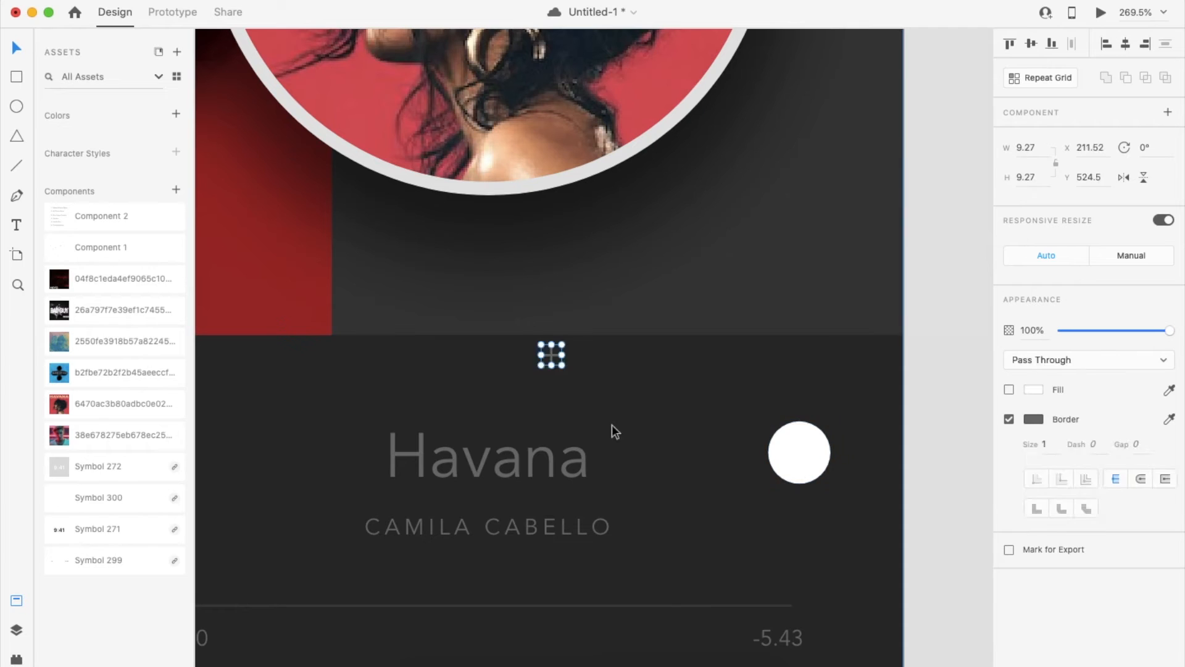
Step: Group the plus icon with its white circle and move the button up onto the grey rectangle's lower edge
key(super+g)
click(907, 491)
scroll(906, 490, down, 5)
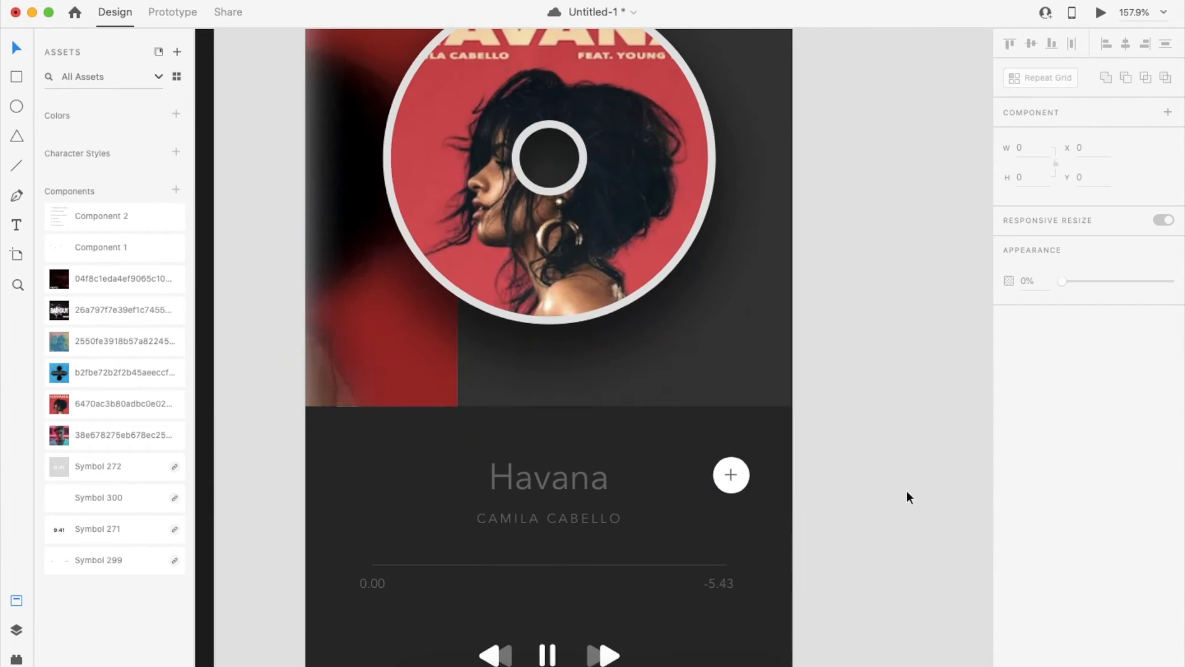
drag(777, 347, 782, 301)
click(872, 420)
Step: Set the opacity of the speaker, heart and cart icon row on Music – 2 to 30%
click(661, 523)
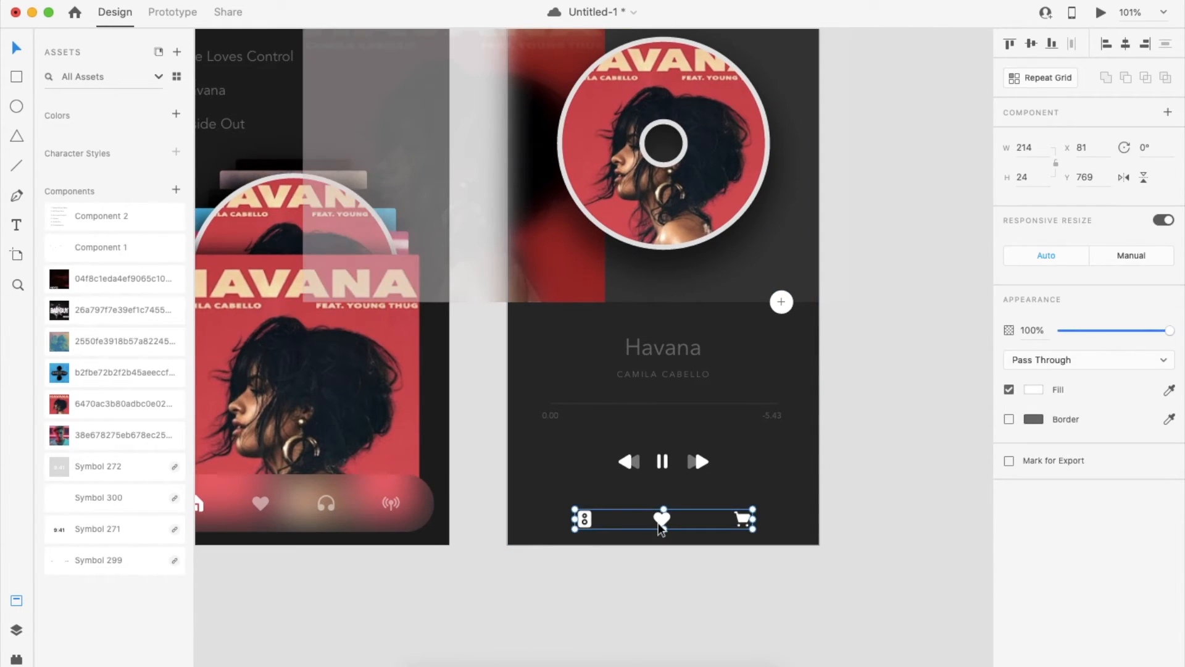
key(3)
click(772, 568)
Step: Move the playback controls up, closer to the progress line
scroll(772, 568, down, 2)
scroll(772, 568, down, 1)
click(738, 464)
drag(738, 464, 738, 452)
click(883, 492)
Step: Lower the player panel's upper edge to Y 74, giving a height of 738, and shift its drag handle down 10 px
scroll(754, 529, up, 2)
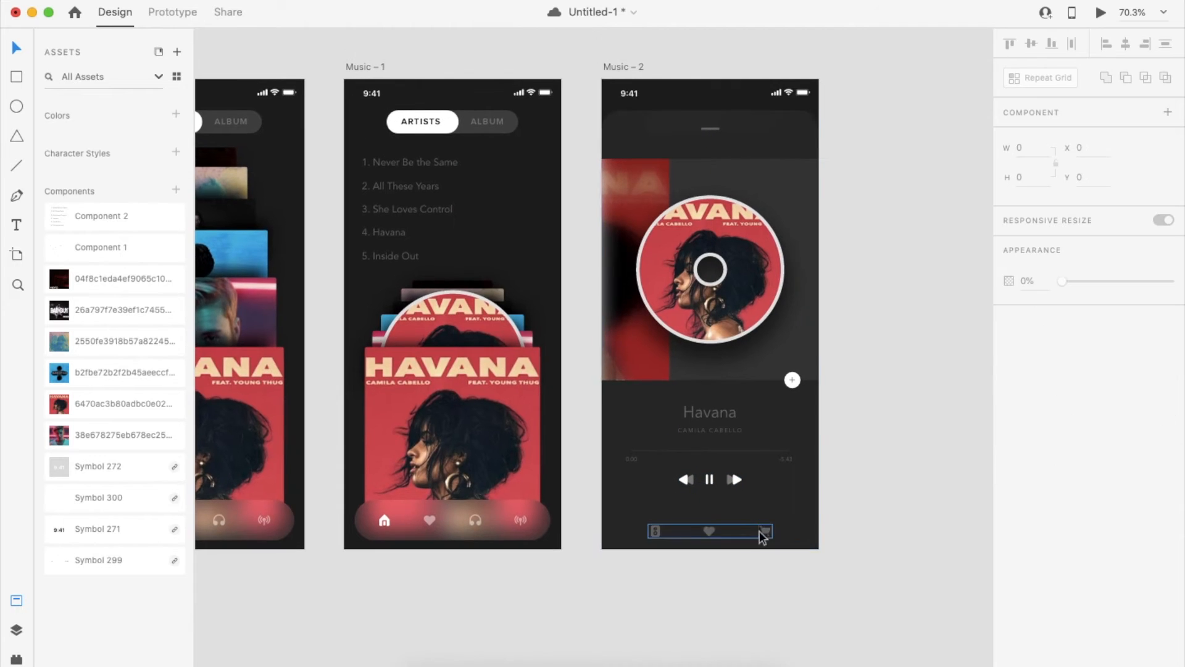
scroll(774, 537, up, 2)
click(813, 201)
drag(709, 159, 709, 174)
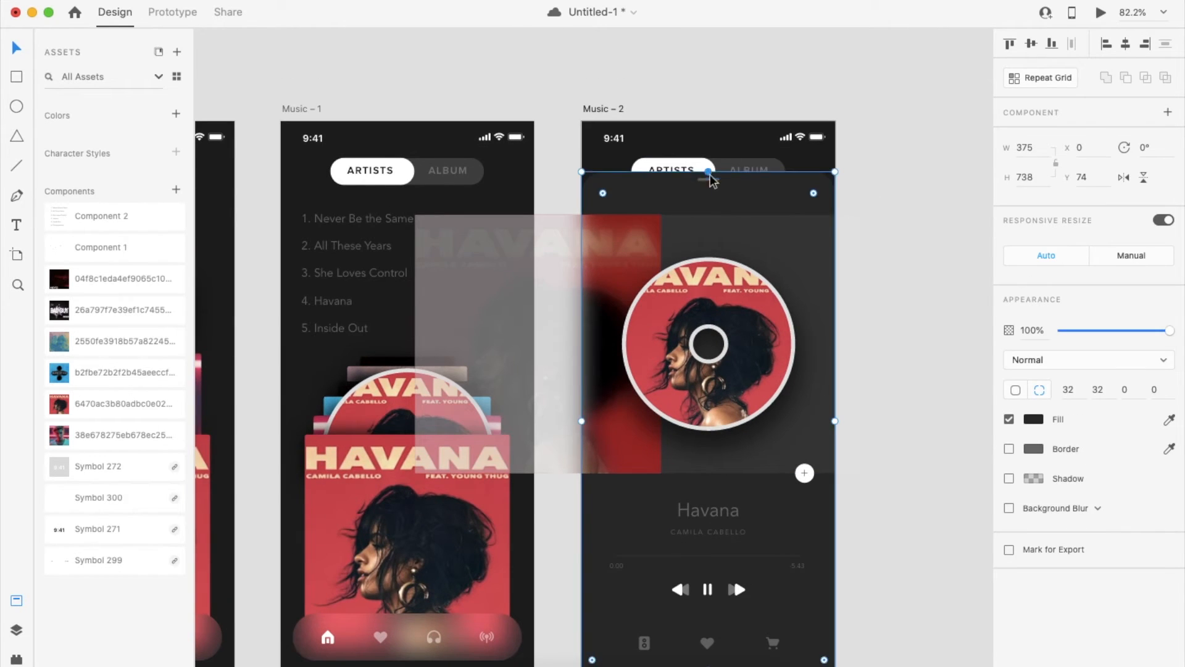
key(shift+Down)
click(894, 300)
scroll(895, 299, down, 5)
Step: Save the document as Music
key(super+s)
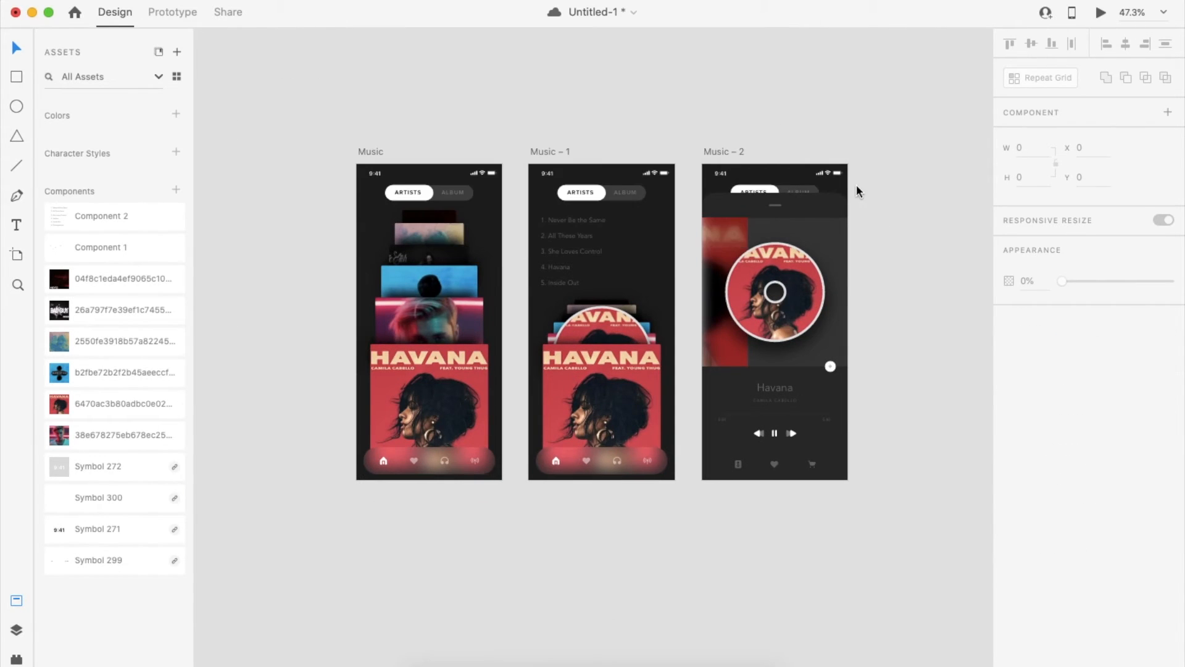
scroll(857, 184, down, 3)
Step: Copy the Music artboard below the row, rename it Music – Animation, and duplicate it to the right
drag(379, 152, 369, 223)
scroll(376, 439, down, 5)
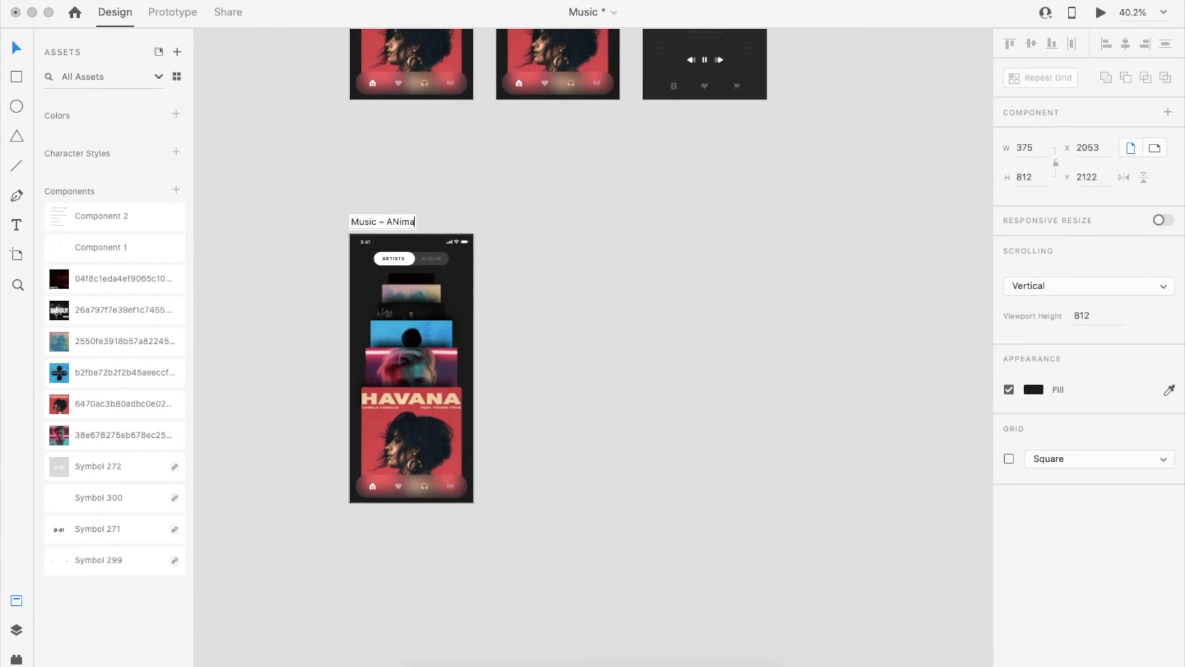
drag(429, 220, 576, 219)
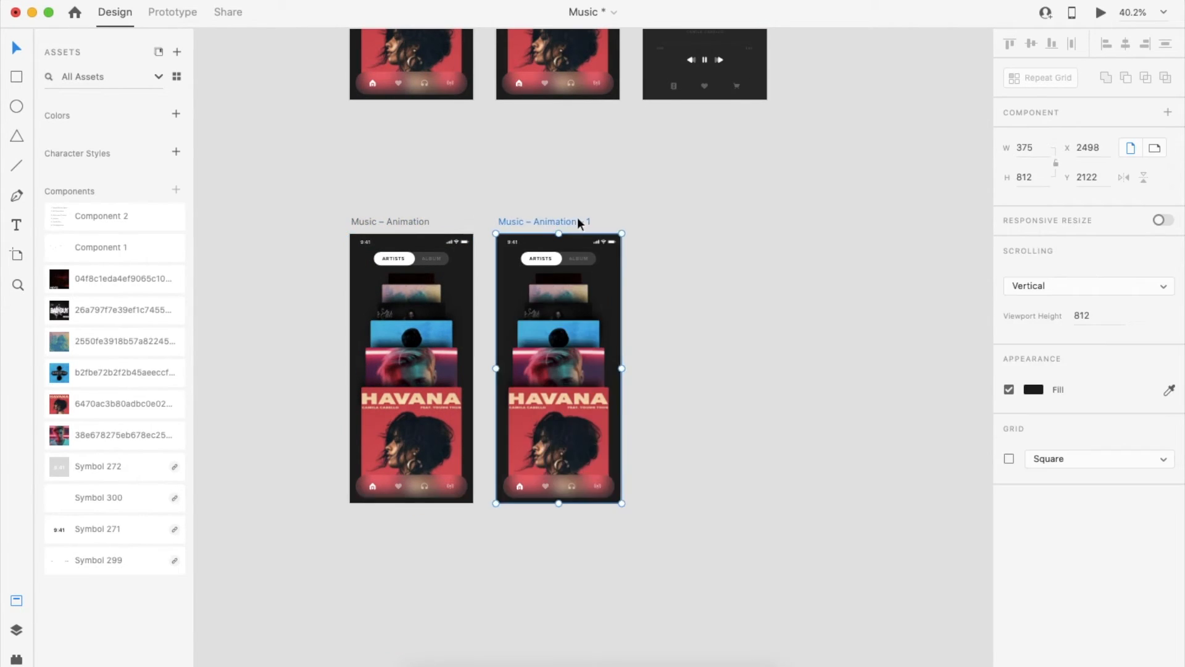
click(655, 338)
scroll(655, 338, up, 3)
drag(536, 577, 765, 543)
click(753, 544)
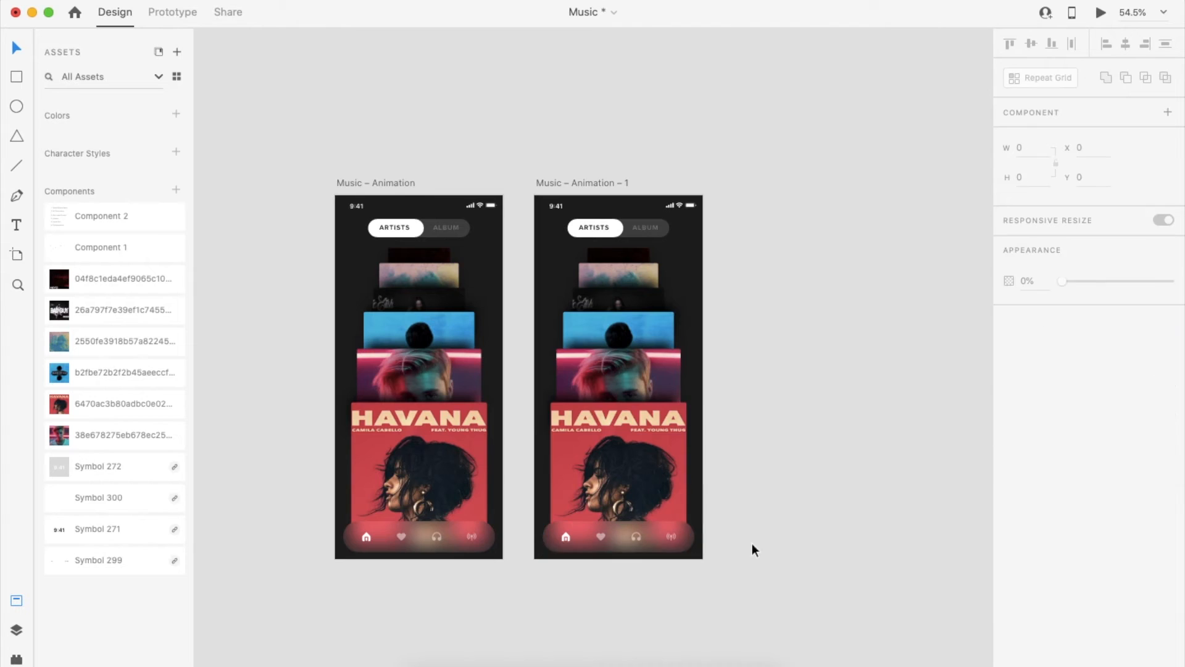
drag(729, 423, 652, 401)
drag(725, 376, 651, 351)
drag(679, 401, 661, 350)
drag(651, 305, 650, 271)
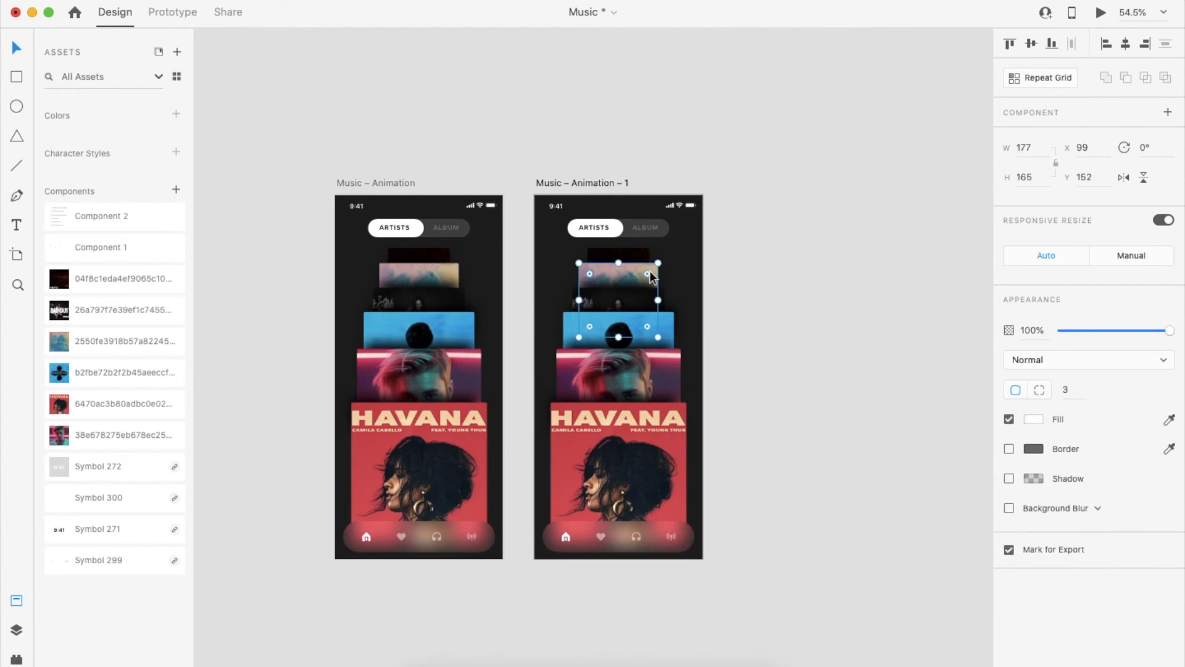
click(641, 250)
Step: Draw a borderless 375 × 103 rectangle in the background colour behind the status bar and toggle of Music – Animation – 1
click(683, 258)
drag(535, 195, 690, 237)
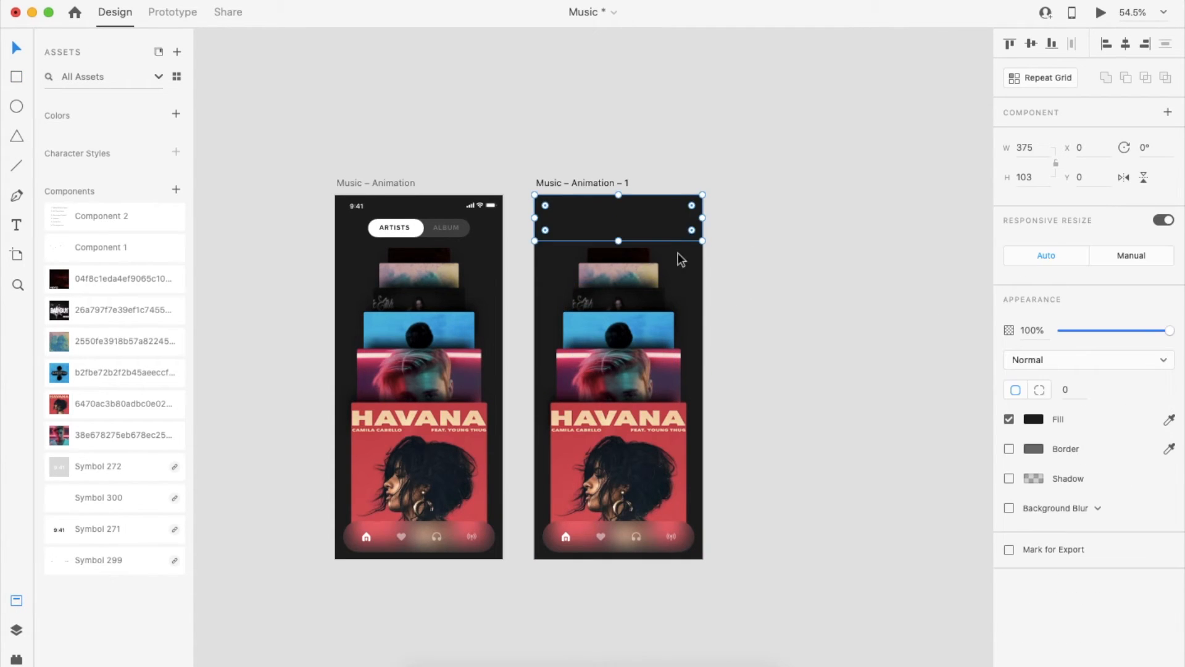
key(Delete)
Step: Delete the Music – Animation artboard and select Music – Animation – 1
click(376, 184)
key(Delete)
click(588, 183)
scroll(588, 185, right, 3)
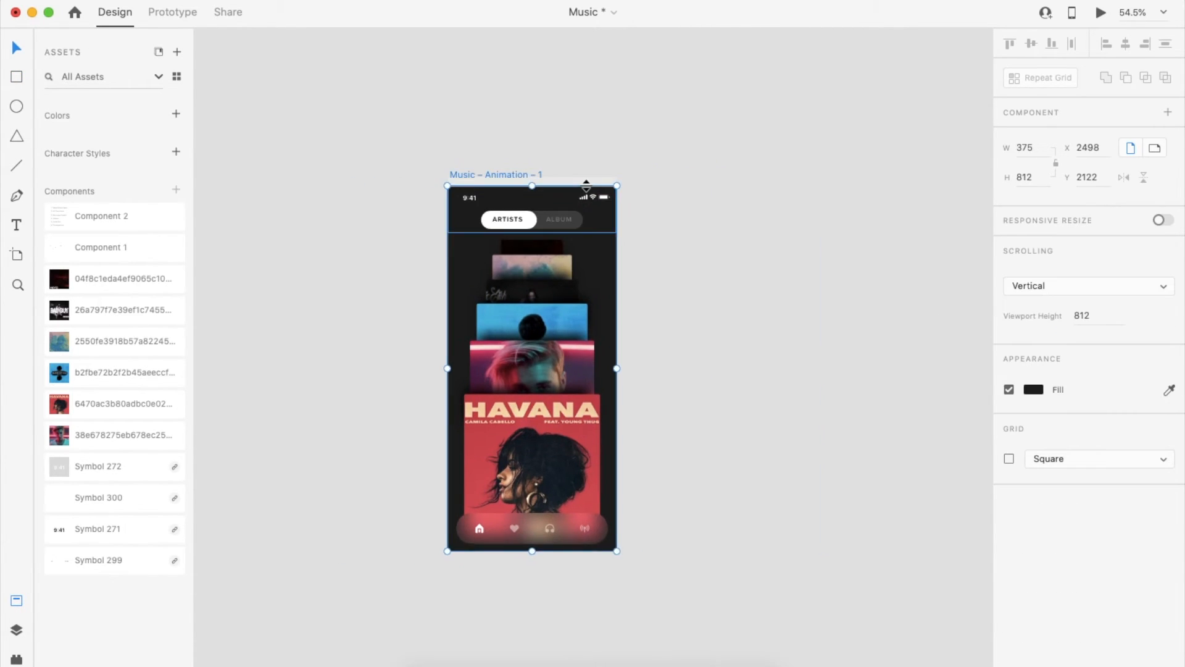
key(super+d)
click(547, 247)
key(super+z)
Step: Group all the album covers on Music – Animation – 1 and duplicate the artboard beside it
double_click(456, 271)
drag(636, 232, 542, 443)
click(661, 410)
click(524, 174)
key(super+d)
Step: Move the grouped covers on Music – Animation – 1 up past the artboard's upper edge and centre them horizontally
click(492, 492)
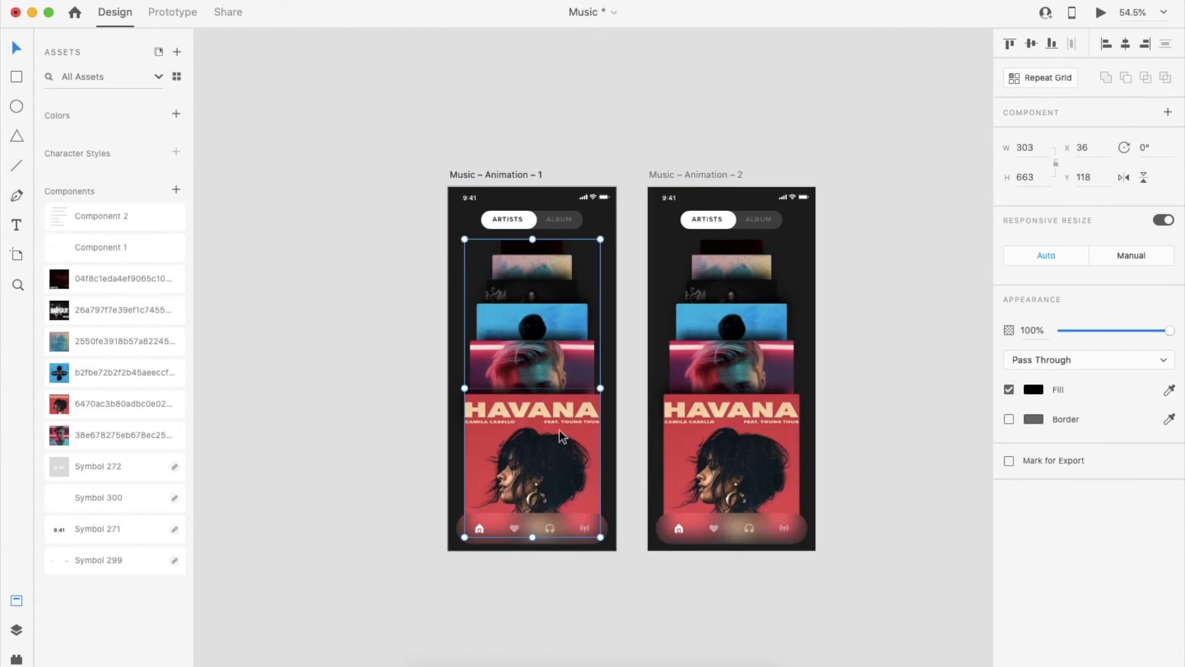
drag(570, 392, 566, 153)
key(super+z)
drag(568, 435, 582, 205)
click(1125, 44)
Step: Move the upper covers inside the group on Music – Animation – 1 down so they tuck closely behind the Havana cover
scroll(741, 123, up, 3)
double_click(532, 233)
click(471, 103)
click(535, 105)
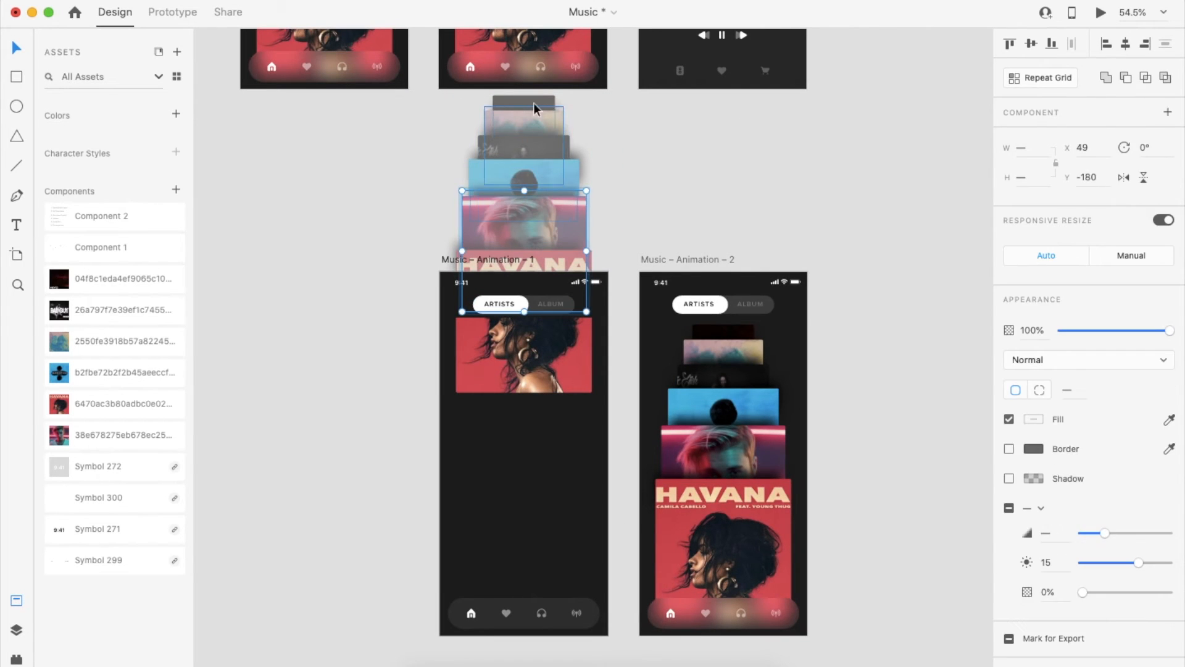
drag(479, 99, 526, 162)
drag(525, 106, 522, 240)
Step: Move the cover stack on Music – Animation – 1 further up, leaving only a narrow strip of Havana below the toggle
click(561, 406)
drag(559, 389, 557, 346)
click(540, 380)
Step: Link Music – Animation – 1 to Music – Animation – 2 with a Time trigger, Auto-Animate, Snap easing and a 2 s duration
click(488, 260)
key(ctrl+Tab)
drag(608, 437, 672, 442)
click(1116, 92)
click(1116, 90)
click(1165, 234)
click(1140, 305)
click(1134, 266)
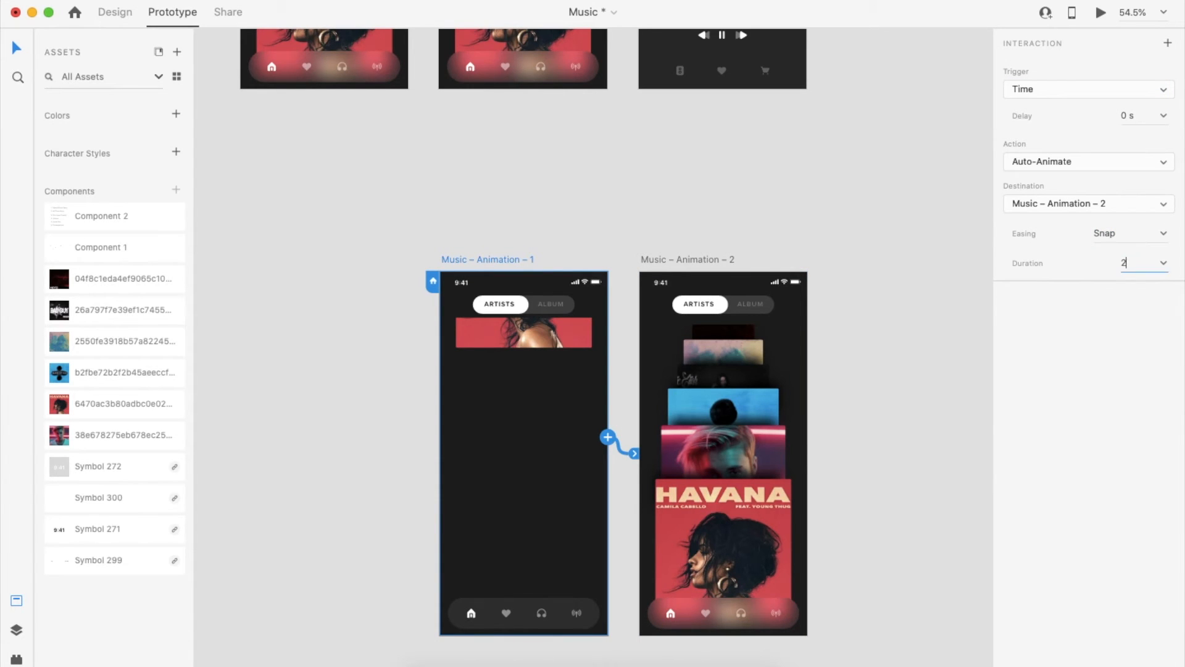
text(2)
key(Return)
Step: Preview the timed transition from Music – Animation – 1 to Music – Animation – 2
scroll(642, 371, down, 3)
key(super+Return)
click(169, 12)
Step: Shrink the grouped covers on Music – Animation – 1 to 221 × 242 at X 77, Y -117 and preview the transition
click(457, 93)
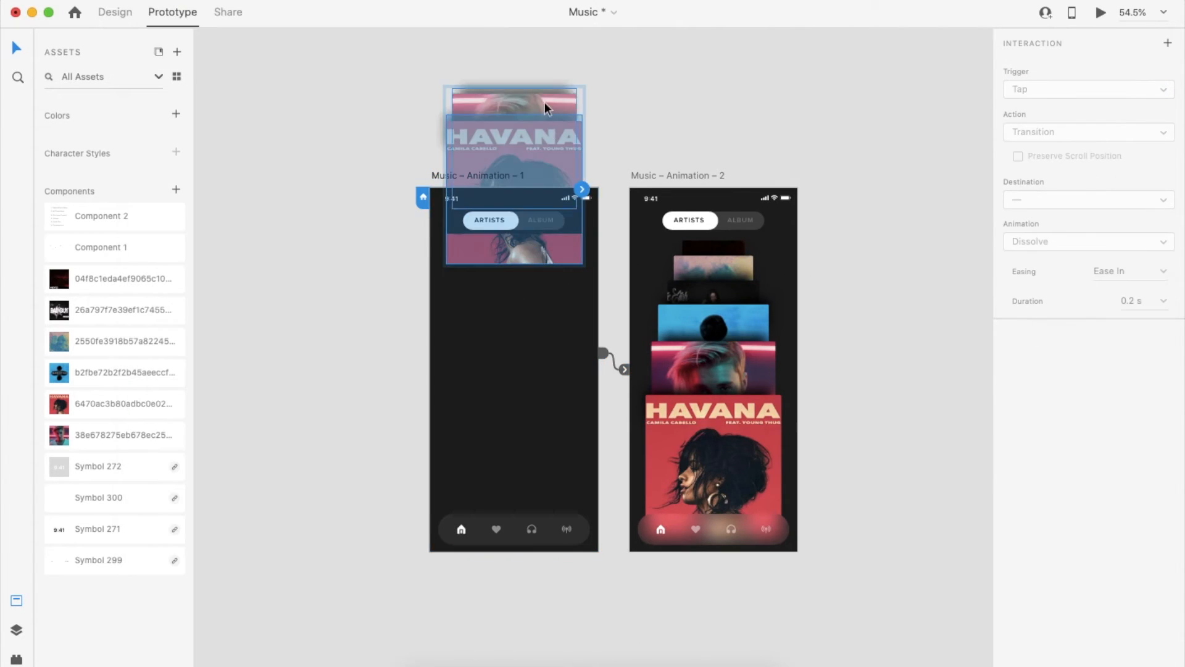
key(ctrl+Tab)
drag(578, 88, 584, 250)
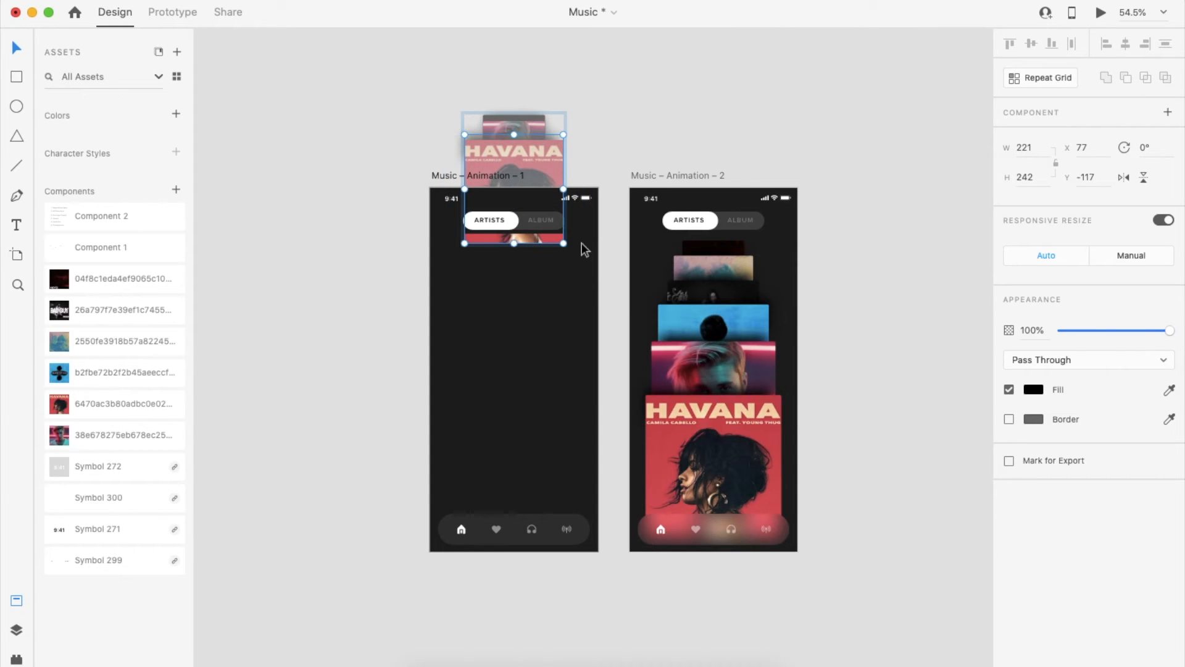
click(1101, 14)
click(169, 13)
Step: Change the easing of the Music – Animation – 1 transition to Ease In-Out and preview it
click(502, 177)
click(187, 20)
click(1129, 233)
click(1127, 292)
click(1101, 13)
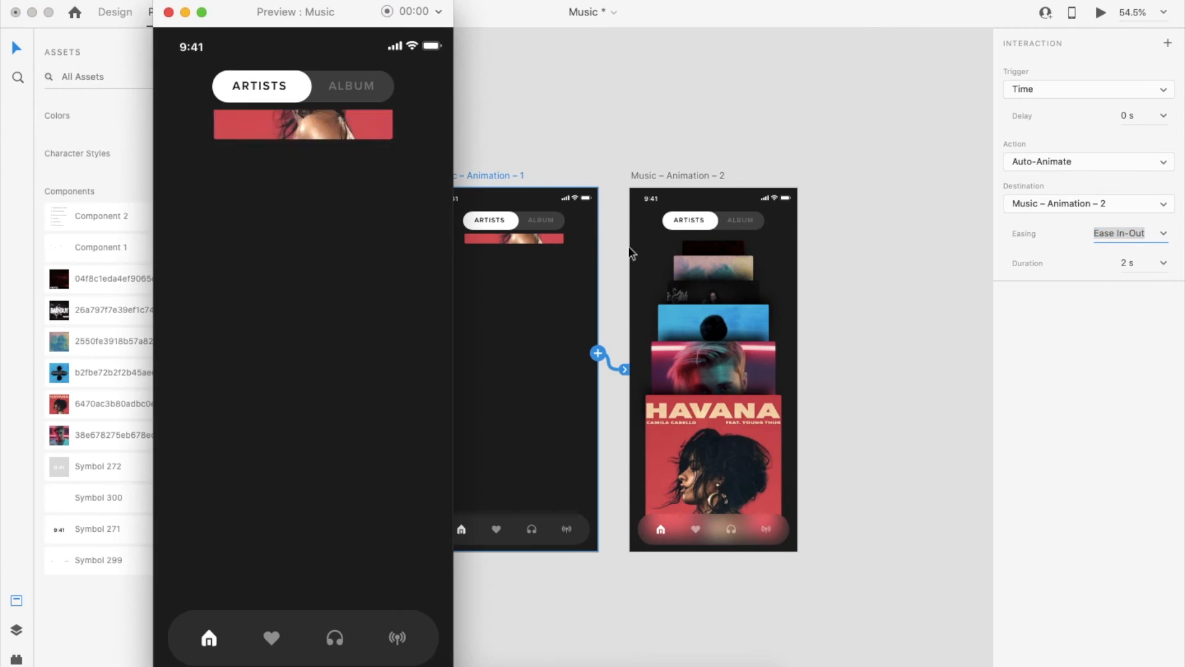
click(537, 369)
Step: Move the tab bar of Music – Animation – 1 down to just below the artboard's lower edge and preview the transition
click(522, 535)
click(125, 18)
drag(529, 526, 533, 538)
click(1101, 14)
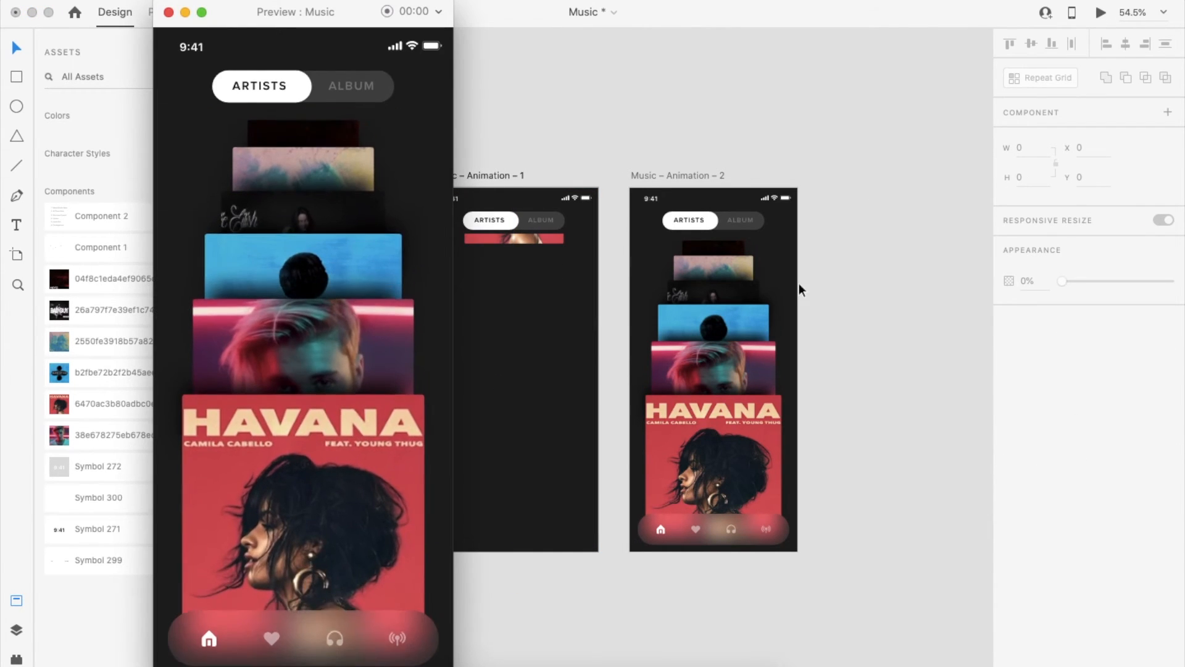
click(878, 270)
scroll(878, 270, right, 2)
click(439, 529)
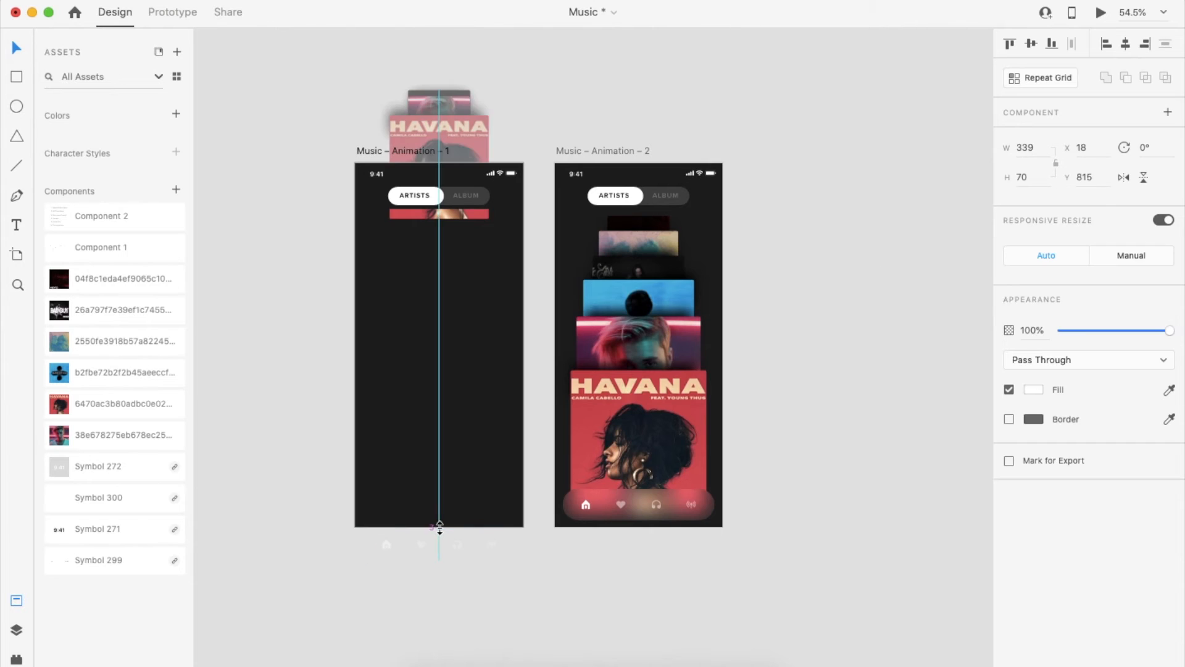
click(1101, 12)
click(168, 12)
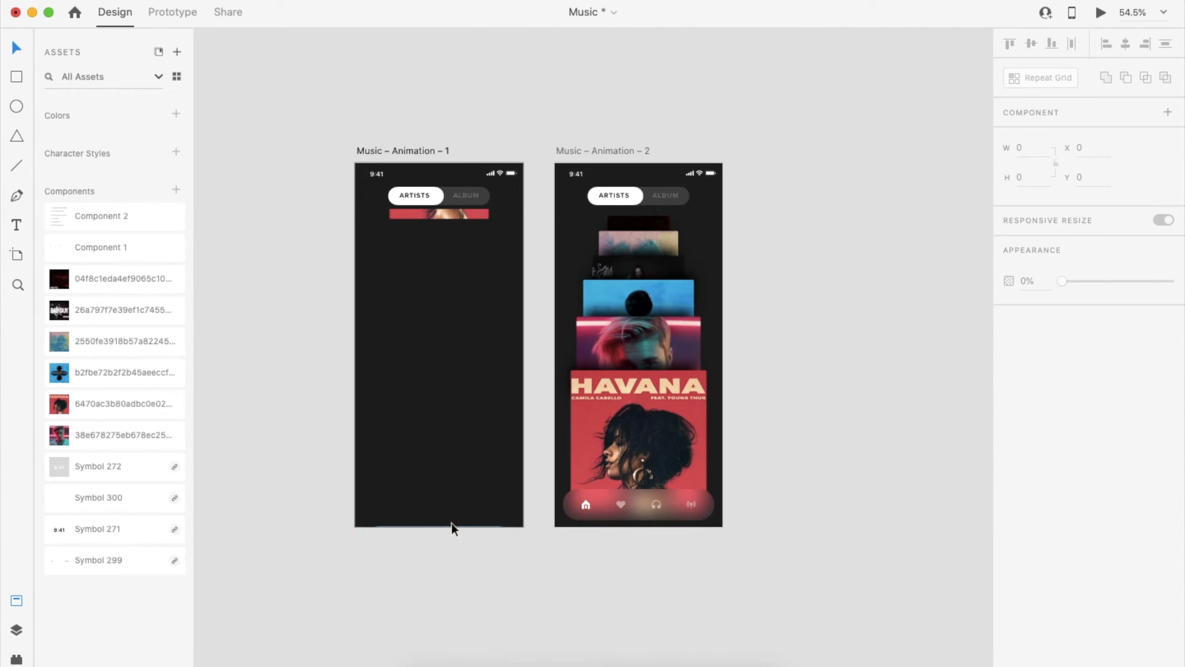
Step: Move the tab bar group of Music – Animation – 1 up about 60 px so it overlaps the artboard's lower edge
click(451, 526)
scroll(449, 524, up, 10)
double_click(402, 386)
key(Escape)
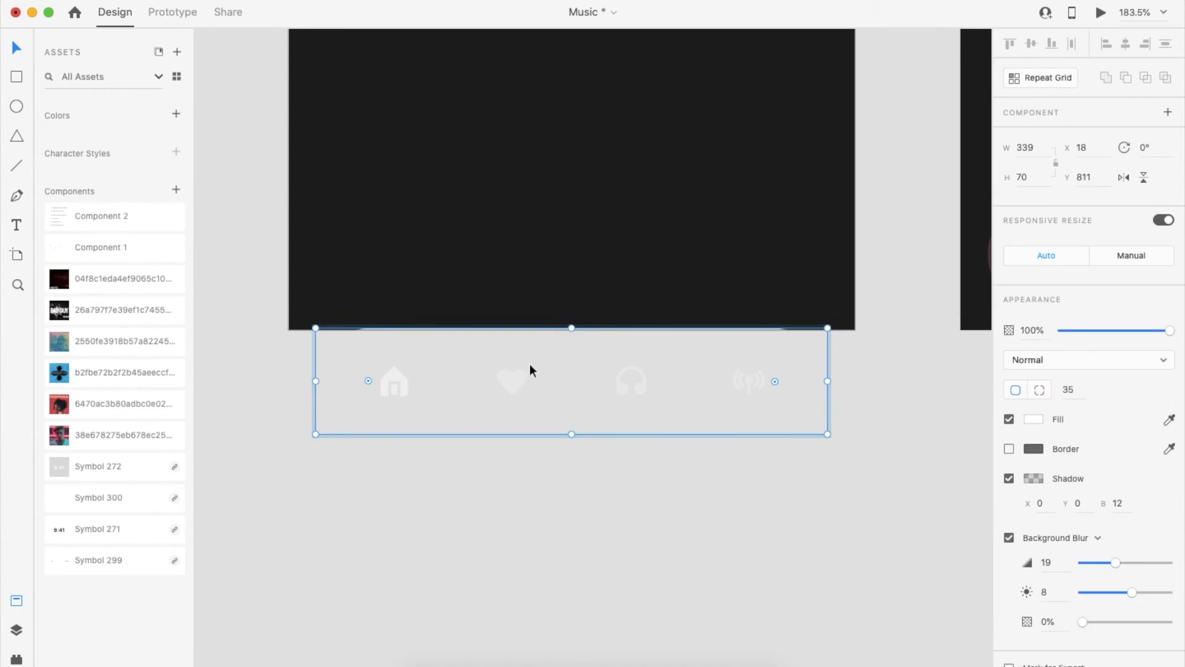
key(Escape)
click(499, 329)
key(shift+Up)
key(shift+Up)
key(shift+Up)
key(shift+Up)
key(shift+Up)
key(shift+Up)
Step: Stagger the tab bar icons of Music – Animation – 1 downwards, each one lower than the icon before it
double_click(510, 291)
shift+click(639, 298)
key(shift+Down)
key(shift+Down)
key(shift+Down)
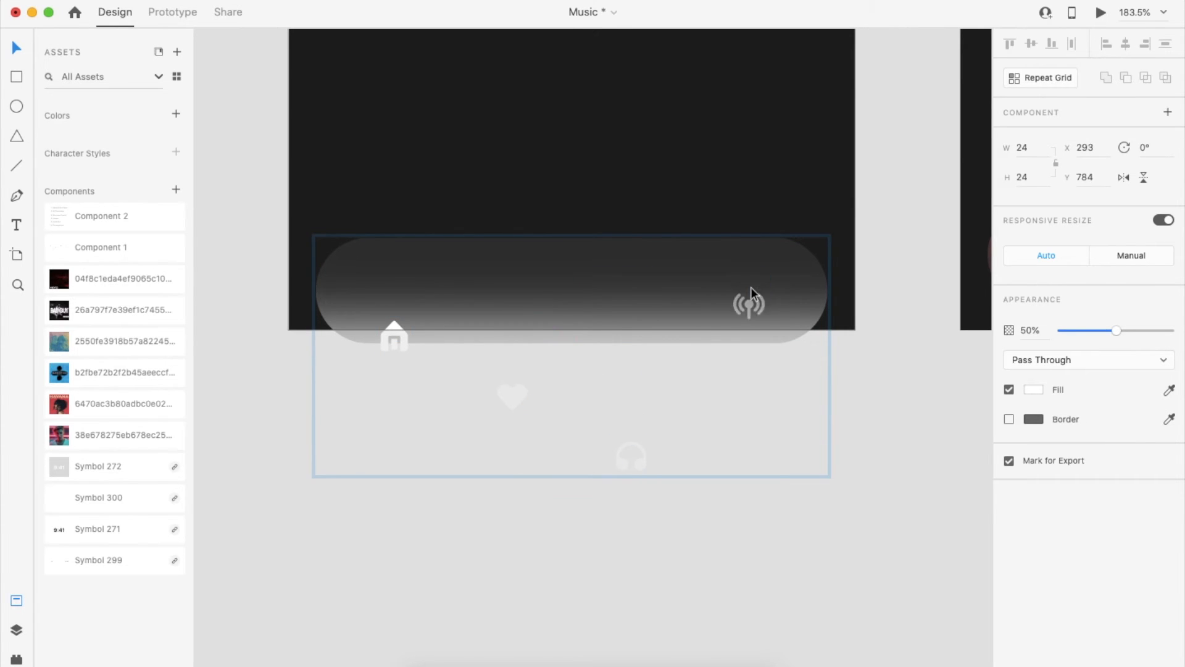
key(shift+Down)
key(shift+Down)
key(shift+Down)
key(shift+Down)
key(shift+Down)
key(shift+Down)
Step: Move the tab bar of Music – Animation – 1 down until it lies completely outside the artboard
click(730, 273)
key(shift+Down)
key(shift+Down)
key(shift+Down)
key(shift+Down)
key(shift+Down)
key(shift+Down)
key(shift+Down)
key(shift+Down)
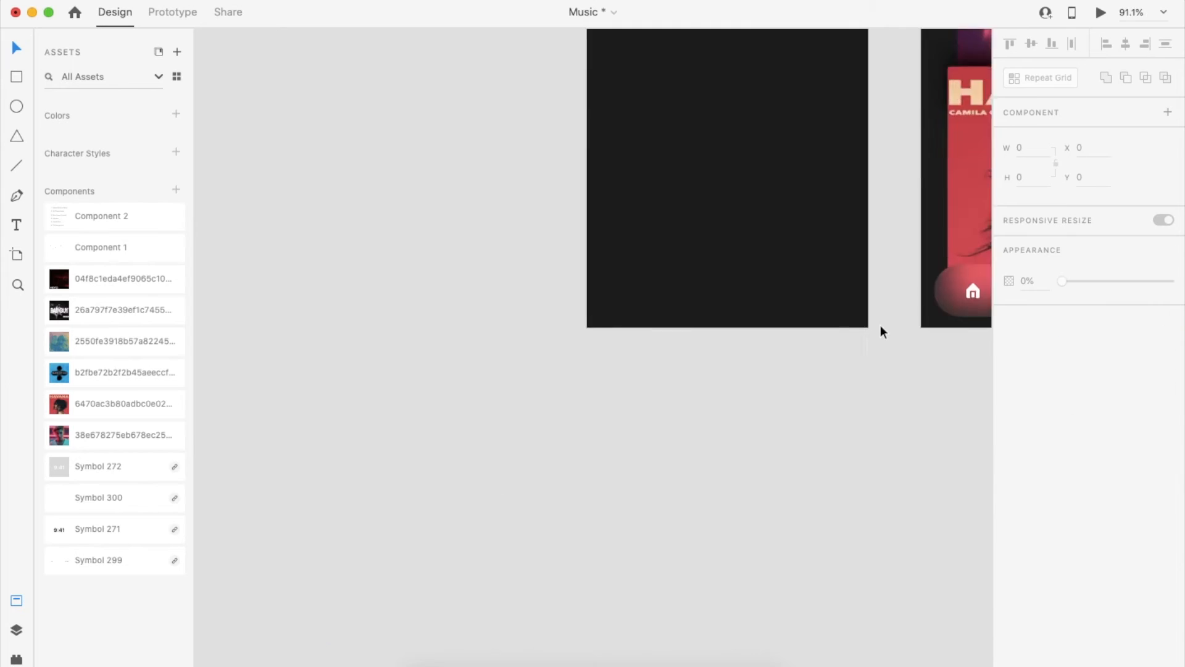
Step: Duplicate the Music – Animation – 2 artboard beside it as Music – Animation – 3
scroll(881, 326, down, 10)
click(640, 253)
scroll(617, 261, right, 2)
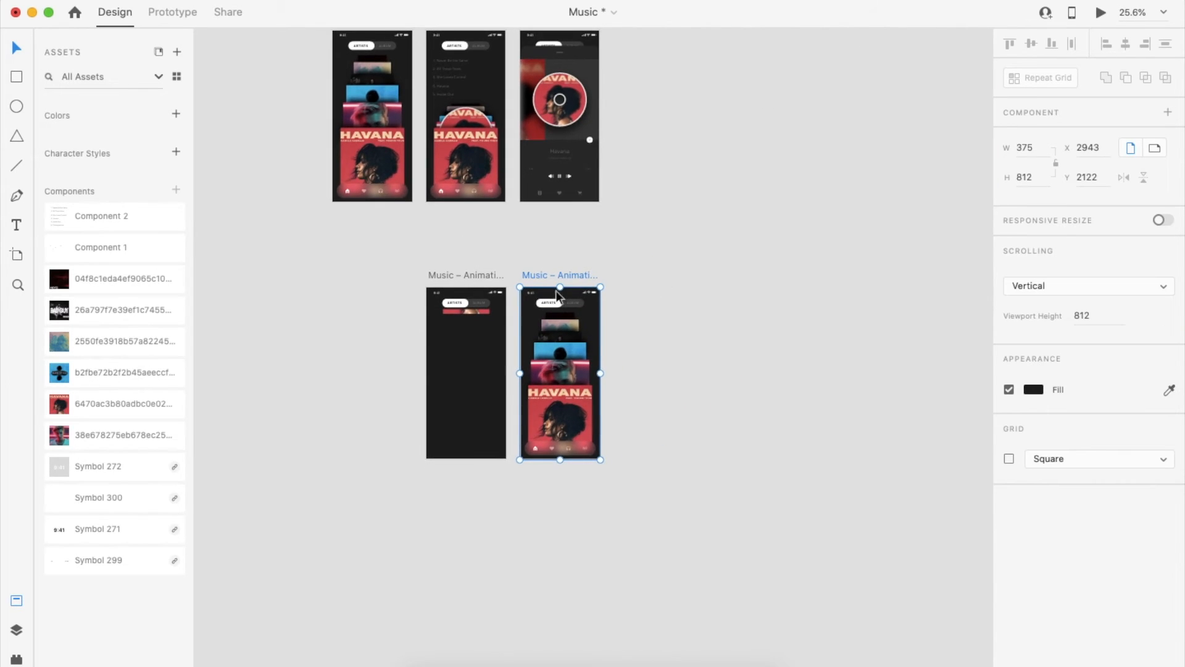
click(630, 413)
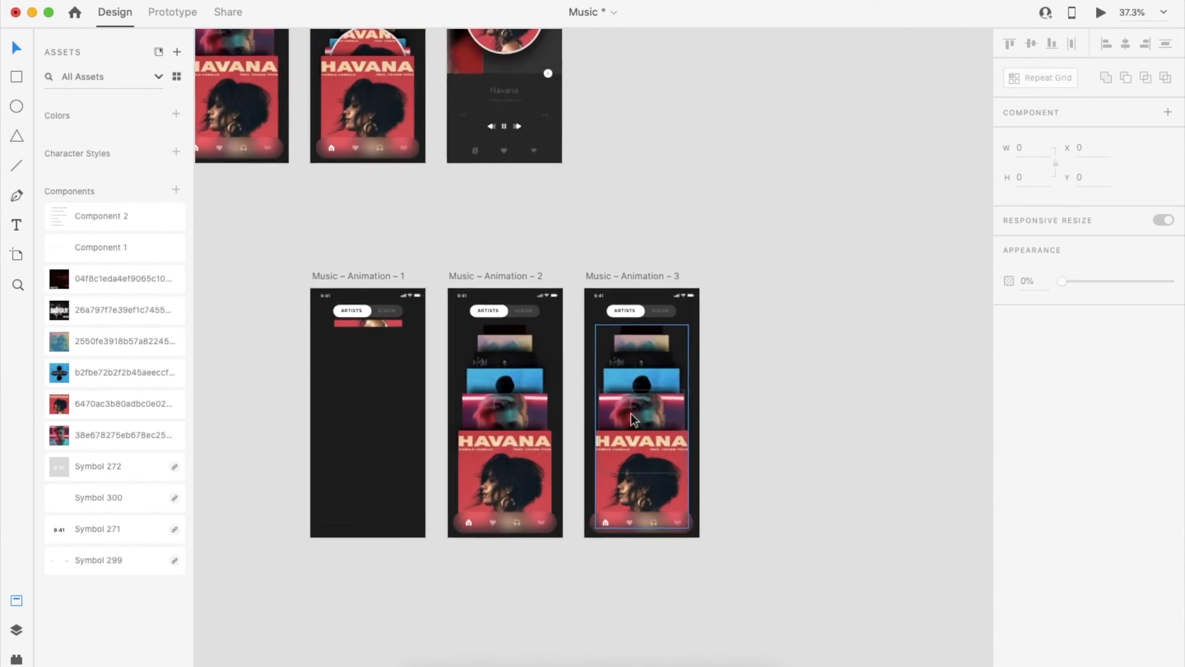
Step: Try to move the covers behind Havana down together on Music – Animation – 3
scroll(631, 413, up, 3)
double_click(675, 358)
drag(585, 168, 670, 314)
drag(636, 193, 640, 333)
key(super+z)
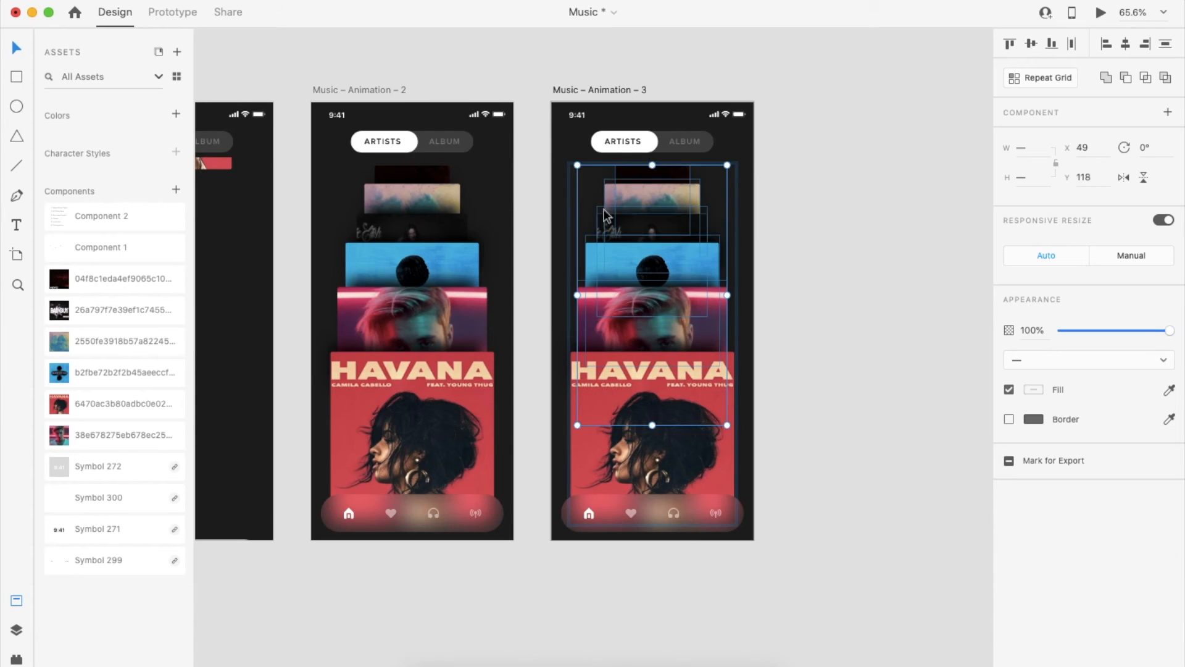
Step: Move the covers on Music – Animation – 3 down one after another so only thin strips show above the Havana cover
click(772, 293)
double_click(674, 292)
click(772, 319)
double_click(687, 303)
drag(686, 303, 687, 352)
drag(687, 247, 684, 308)
drag(649, 224, 648, 241)
drag(690, 191, 690, 299)
drag(666, 226, 666, 345)
click(806, 322)
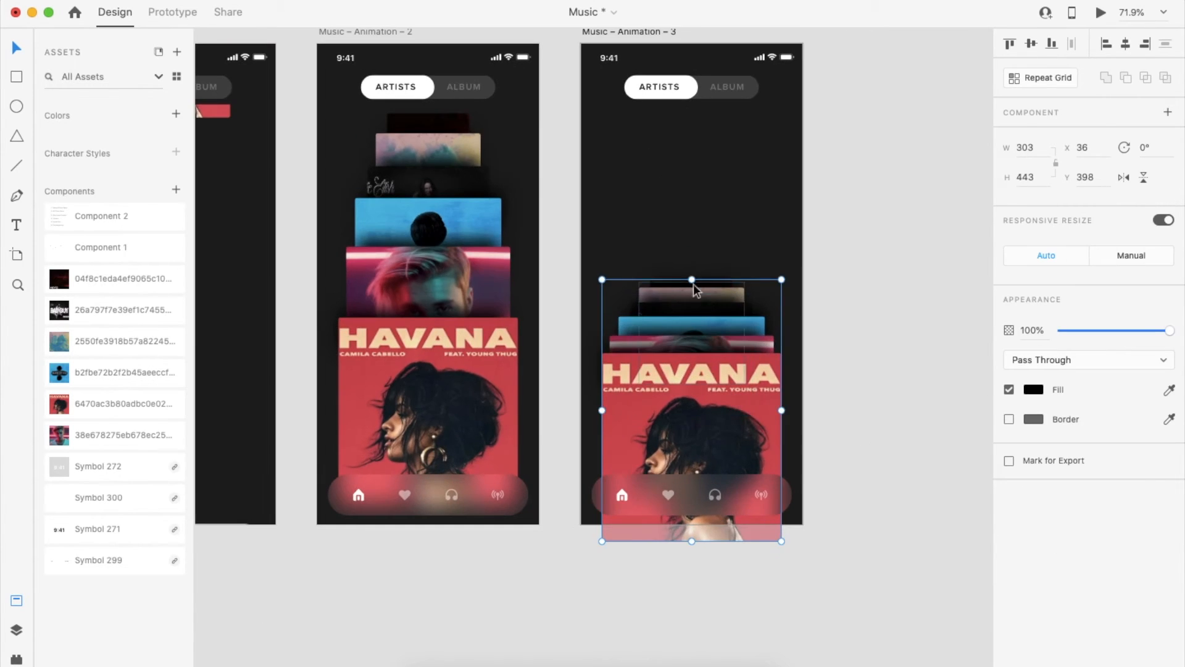
Step: Lower the compressed cover stack on Music – Animation – 3 slightly and place the five-song list above it
click(846, 354)
click(721, 376)
drag(721, 376, 721, 391)
click(852, 371)
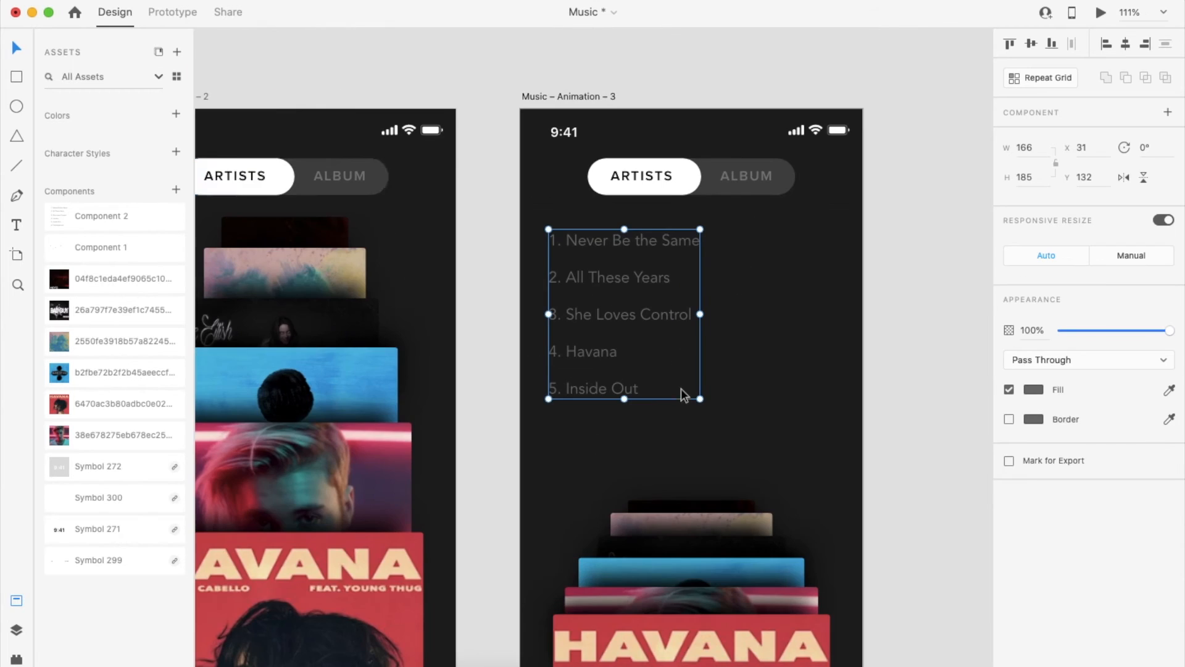
Step: Mask the song list on Music – Animation – 3 with a rectangle drawn over it and duplicate the artboard beside it
key(r)
drag(538, 224, 741, 387)
key(v)
shift+click(594, 390)
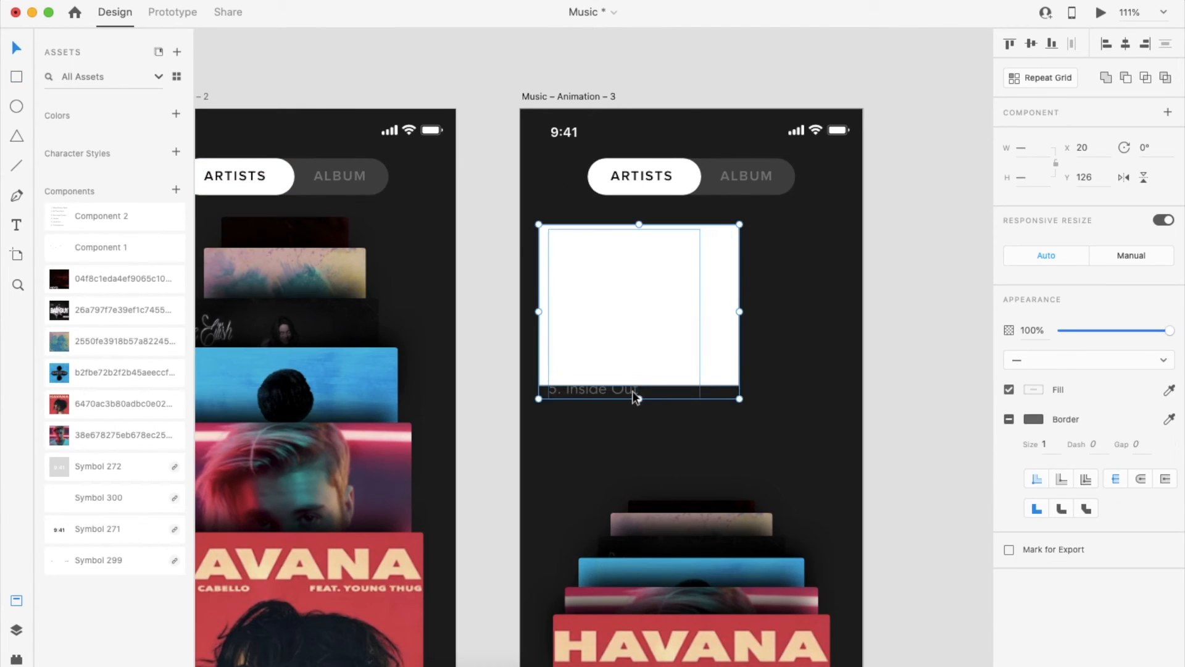
key(shift+super+m)
click(593, 432)
double_click(591, 295)
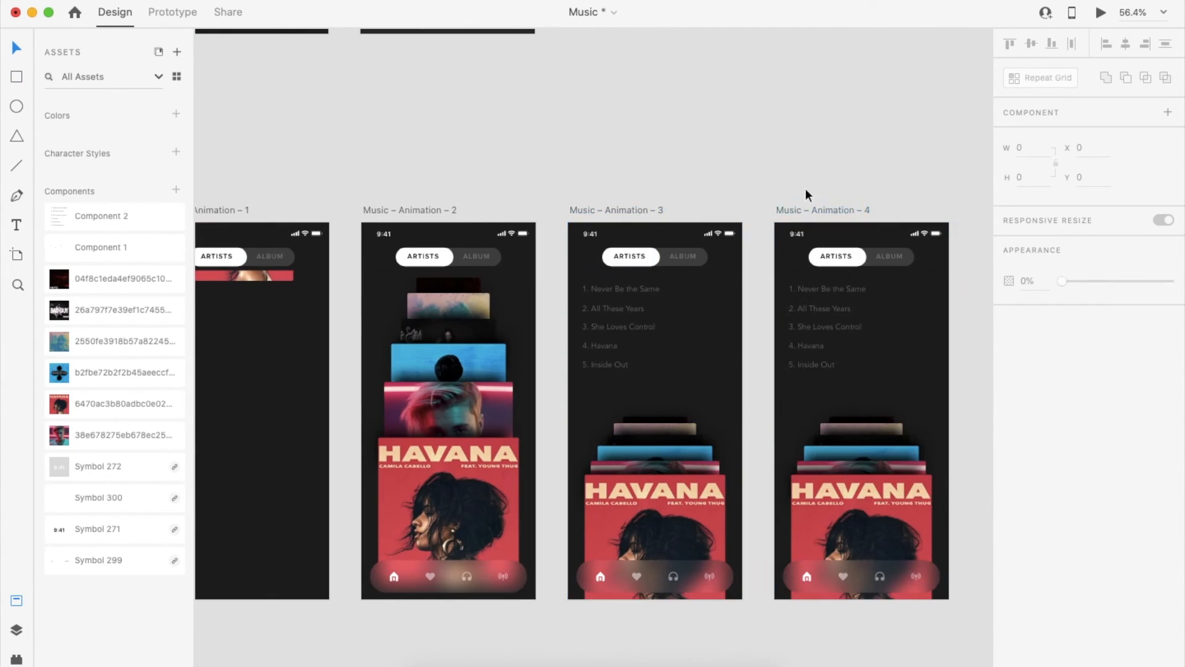
Step: Try to move the song list on Music – Animation – 3 up out of its mask
click(626, 374)
drag(626, 365, 628, 268)
scroll(626, 254, up, 5)
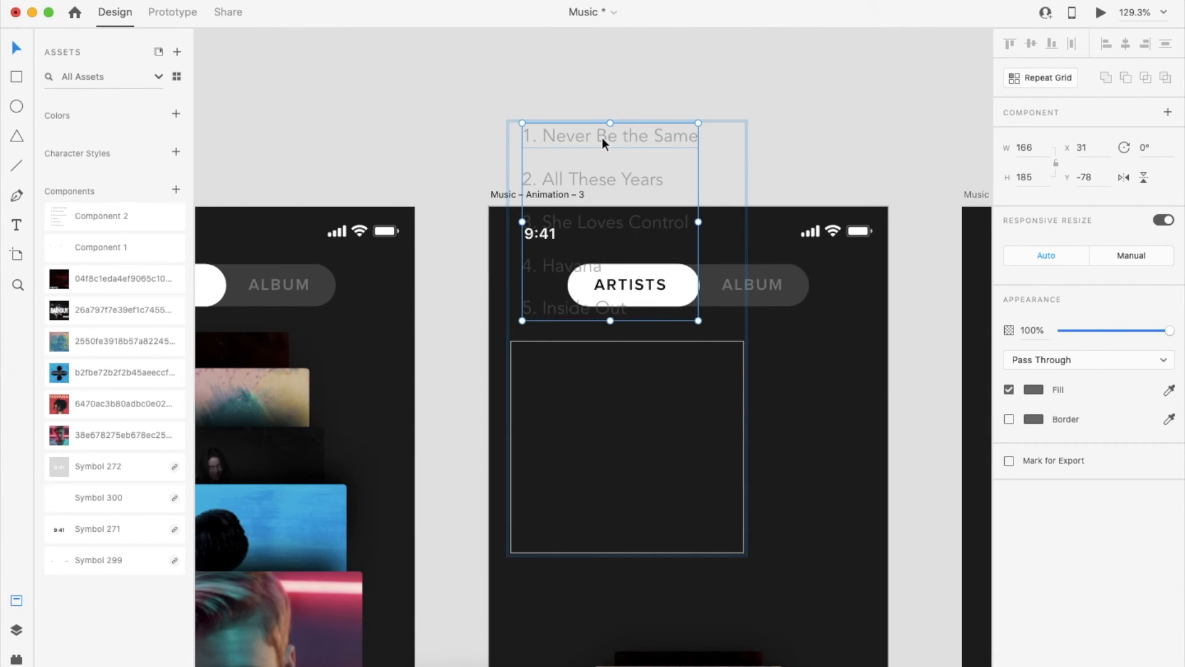
key(super+z)
scroll(622, 496, down, 6)
click(647, 252)
scroll(636, 272, down, 5)
key(super+z)
Step: Move the song list on Music – Animation – 3 straight down until it lies below its mask
key(shift+Down)
key(shift+Down)
key(shift+Down)
key(shift+Down)
key(shift+Down)
key(shift+Down)
key(shift+Down)
key(shift+Down)
key(shift+Down)
key(shift+Down)
key(shift+Down)
key(shift+Down)
key(shift+Down)
key(shift+Down)
key(shift+Down)
key(shift+Down)
key(shift+Down)
key(shift+Down)
key(shift+Down)
key(shift+Down)
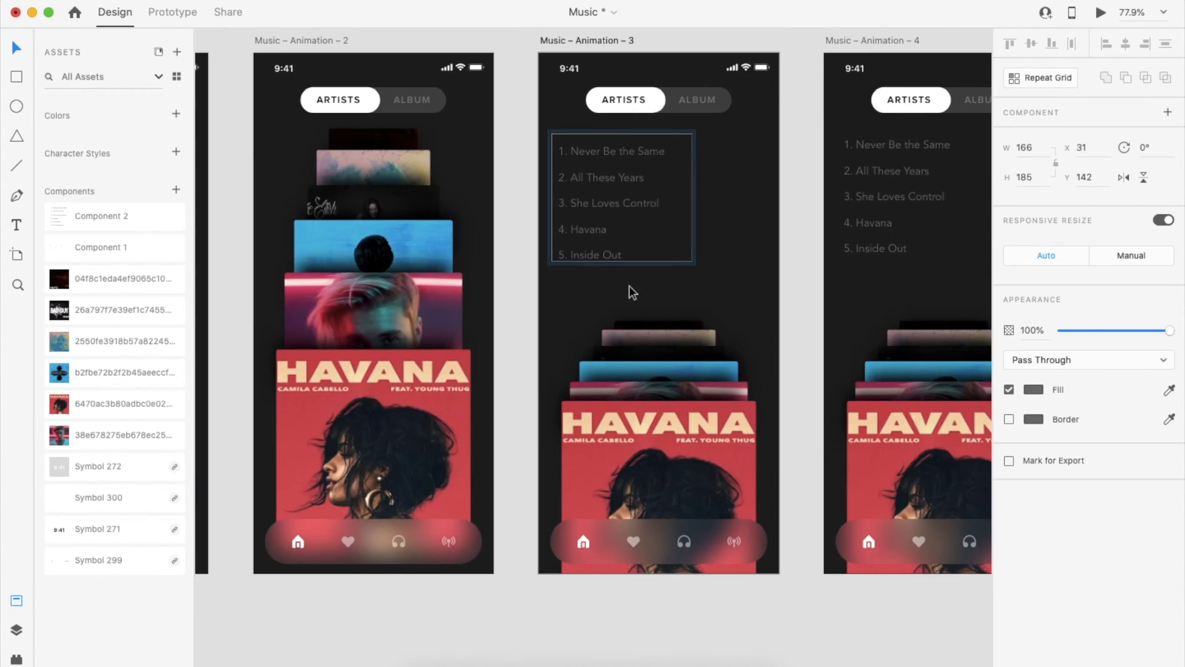
Step: Spread the hidden song titles on Music – Animation – 3 increasingly far apart, with the last one at Y 704
double_click(628, 286)
drag(627, 312, 631, 288)
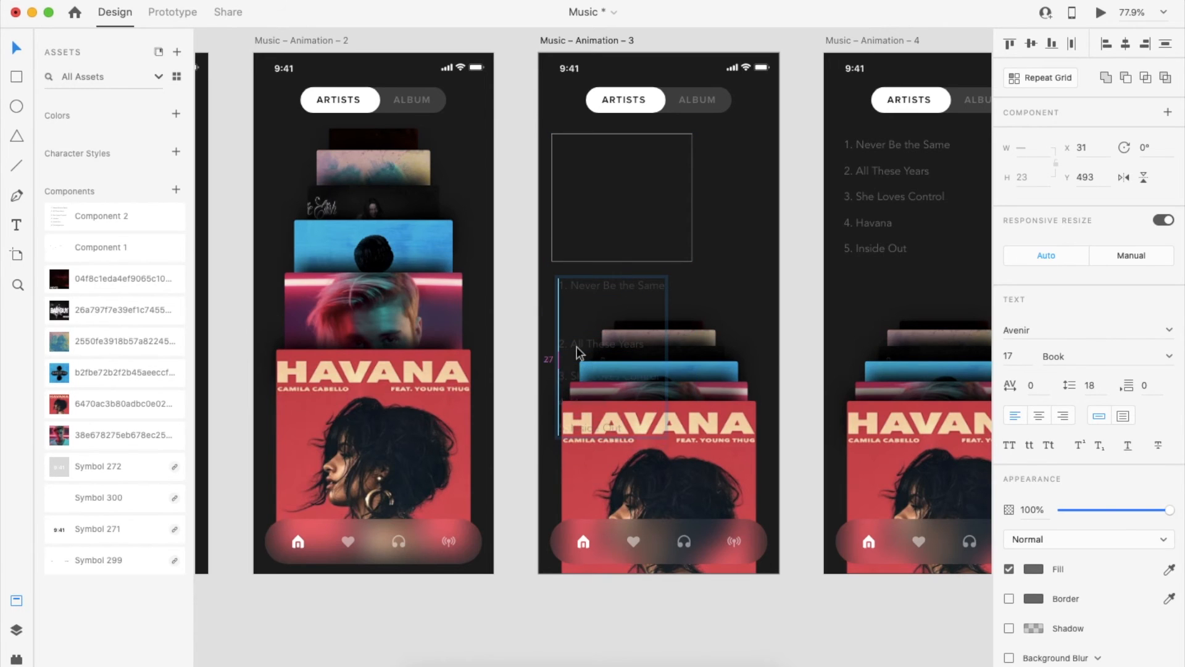
drag(577, 353, 601, 420)
scroll(601, 420, up, 5)
shift+click(594, 412)
drag(584, 474, 586, 518)
shift+click(585, 517)
scroll(698, 304, down, 10)
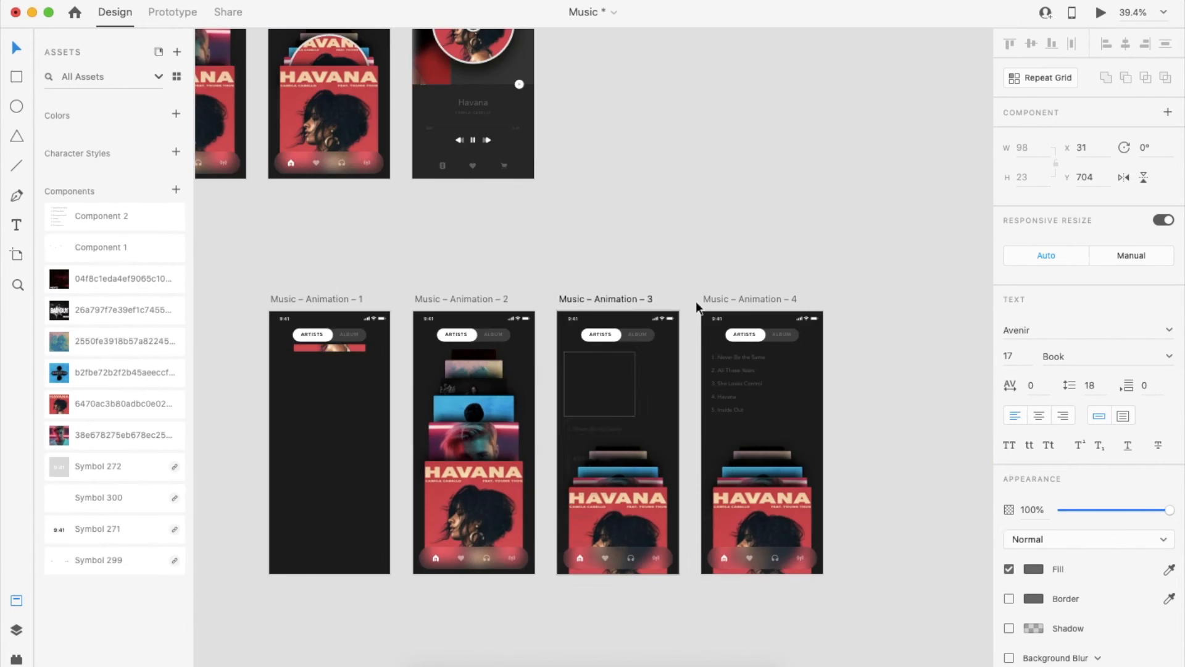
Step: Copy the 256 × 256 Havana disc from the upper song-list artboard onto Music – Animation – 3 at X 60, Y 365
click(698, 305)
scroll(741, 395, up, 2)
scroll(499, 370, down, 3)
click(337, 122)
scroll(564, 389, up, 3)
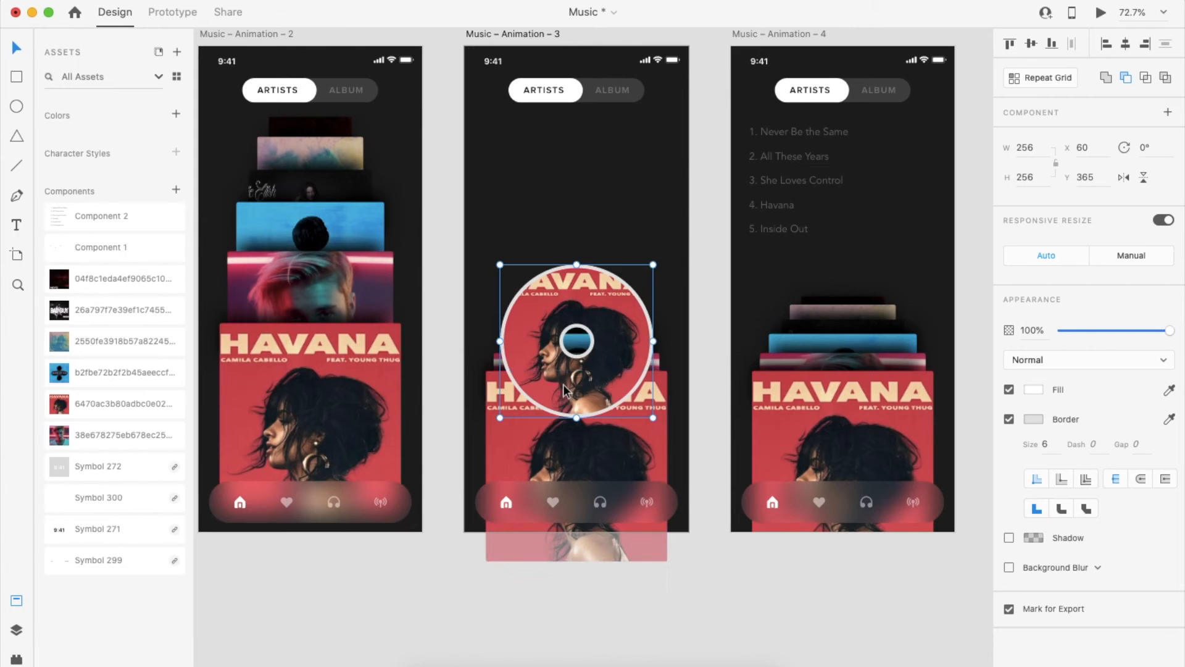
Step: Lower the disc on Music – Animation – 3 behind the Havana cover and replace Music – Animation – 4's cover stack with a copy of that stack
drag(564, 389, 550, 461)
scroll(573, 458, down, 3)
click(772, 436)
key(Delete)
click(590, 431)
key(super+c)
click(772, 435)
key(super+v)
click(620, 420)
Step: Raise the disc in the Music – Animation – 4 cover stack until its upper half shows above the Havana cover
double_click(757, 397)
scroll(757, 397, up, 4)
double_click(763, 397)
click(17, 629)
click(97, 291)
key(shift+Up)
key(shift+Up)
key(shift+Up)
key(shift+Up)
key(shift+Up)
key(shift+Up)
key(shift+Up)
key(shift+Up)
key(shift+Up)
key(shift+Up)
key(shift+Up)
key(shift+Up)
key(shift+Up)
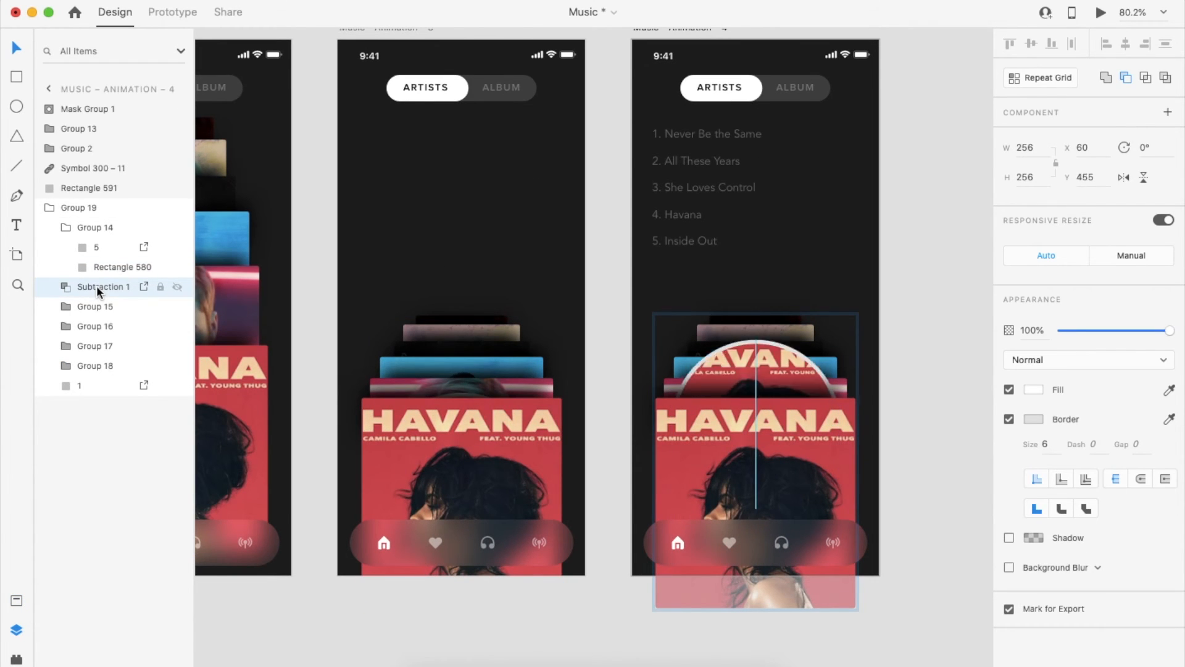
Step: Link Music – Animation – 2's Havana cover to Animation – 3, and auto-animate that artboard to Animation – 4 on a 0 s time trigger, Ease In-Out, 2 s
click(948, 333)
scroll(947, 333, down, 4)
click(552, 148)
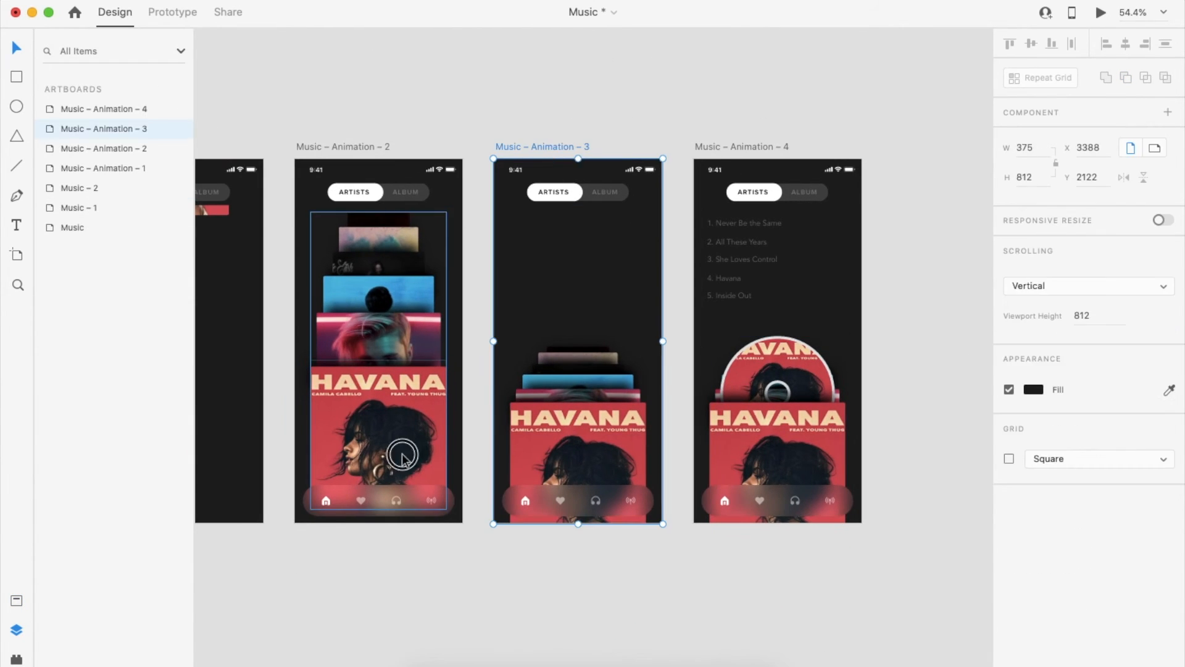
click(436, 415)
key(ctrl+Tab)
double_click(437, 416)
drag(446, 434, 543, 448)
click(577, 152)
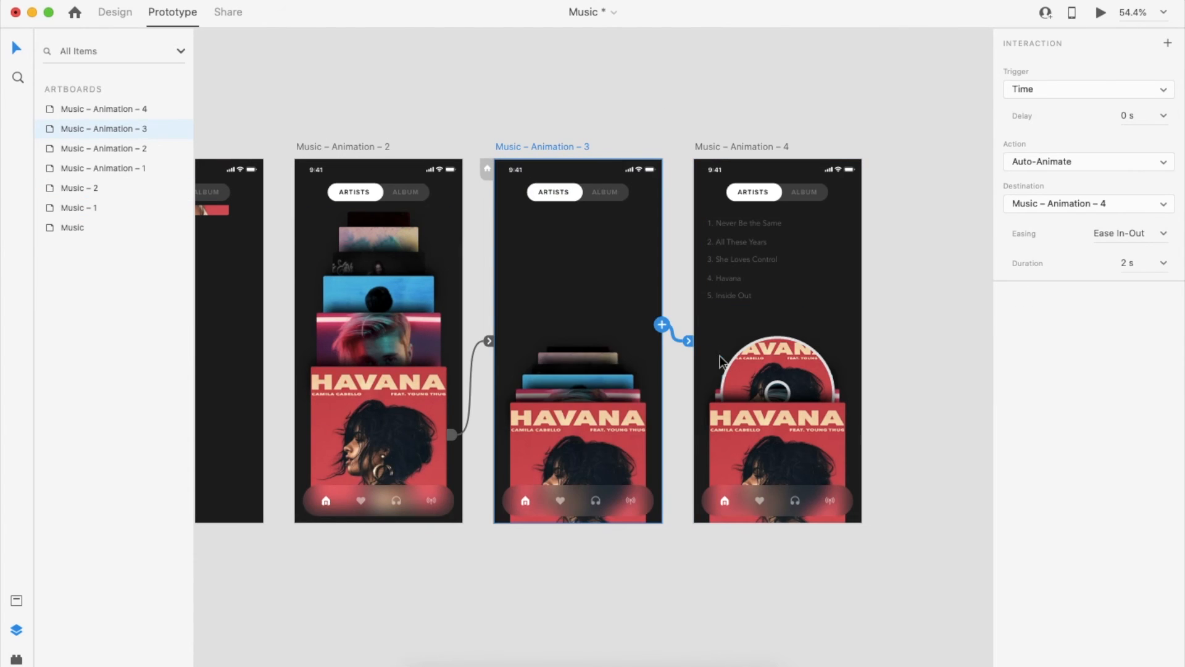
Step: Preview the prototype from Music – Animation – 2 by playing the Havana cover's transition
scroll(678, 265, down, 3)
click(1101, 11)
click(413, 537)
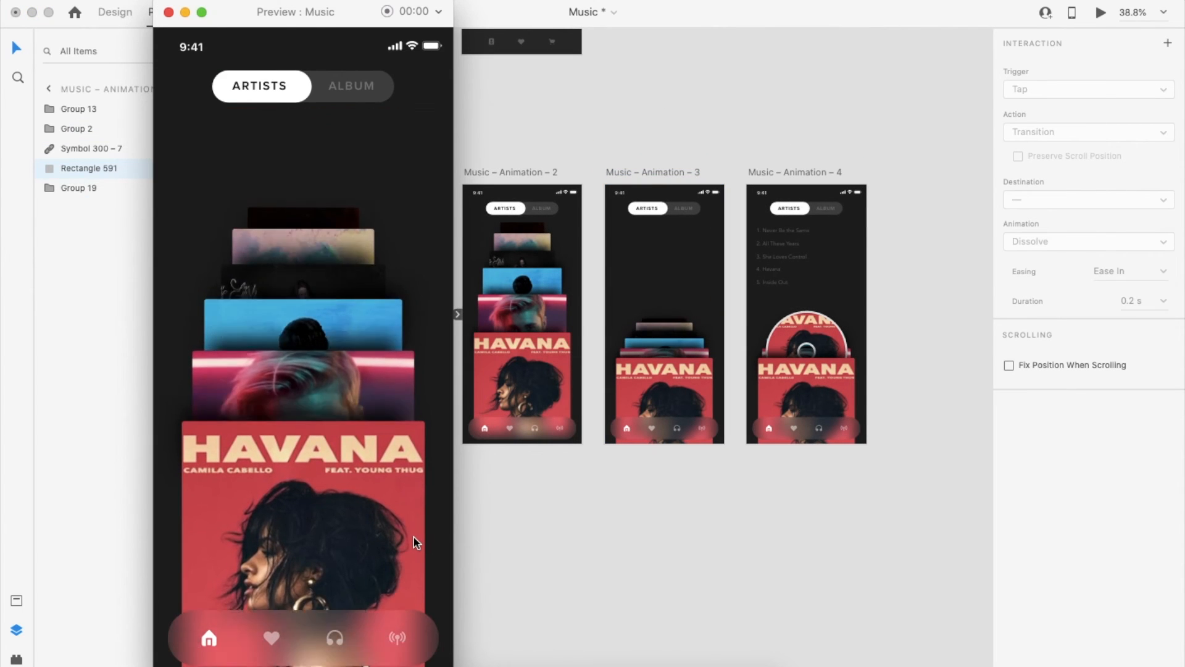
click(168, 12)
click(632, 158)
Step: Duplicate the Music – Animation – 4 artboard in Design mode
scroll(632, 158, down, 3)
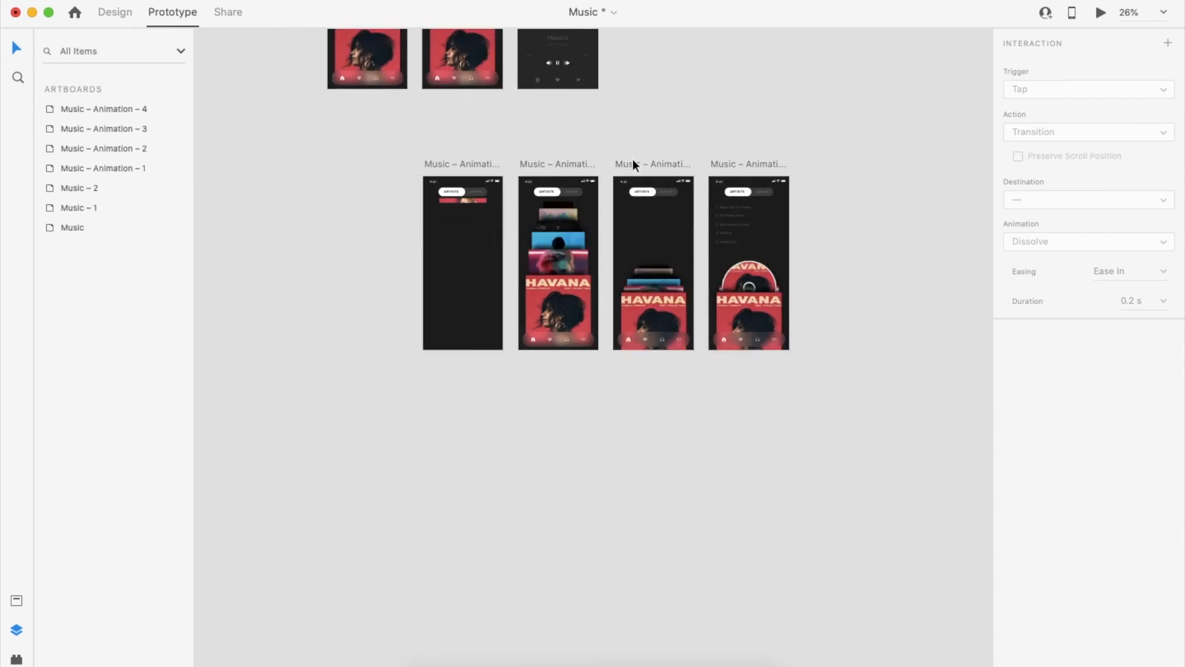
scroll(633, 158, up, 2)
scroll(632, 158, right, 1)
click(666, 291)
click(123, 12)
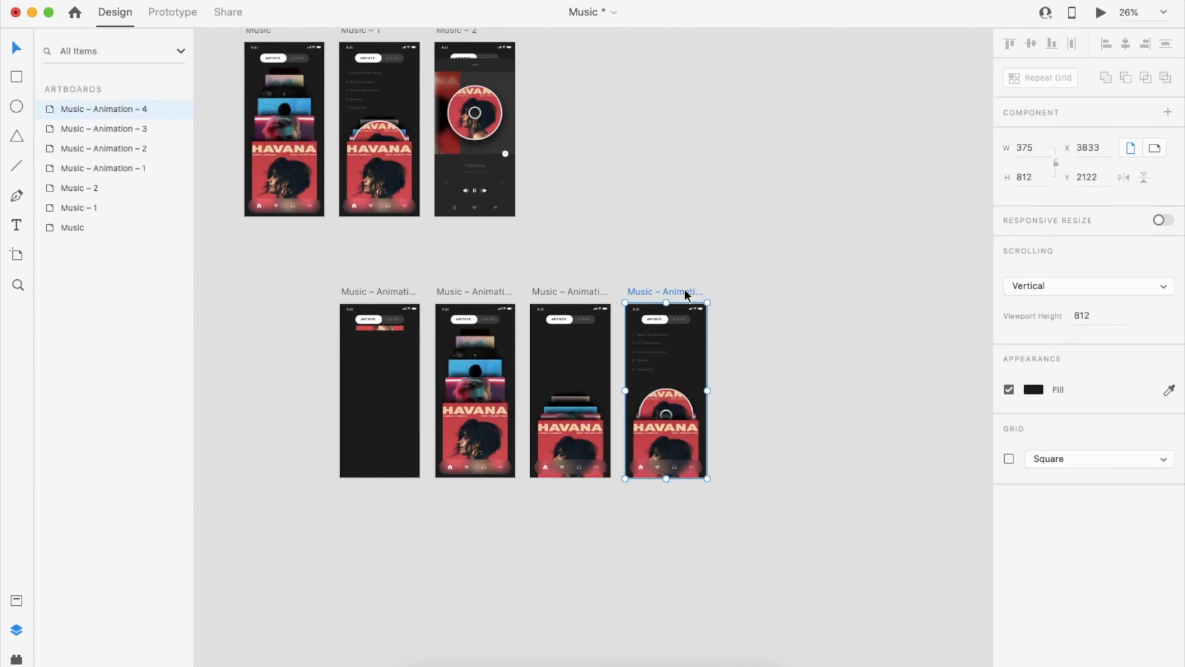
scroll(684, 290, right, 1)
key(super+d)
Step: Move the disc on Music – Animation – 5 straight up above the artboard, to X 60 and about Y -199
click(694, 265)
scroll(711, 386, up, 3)
double_click(735, 403)
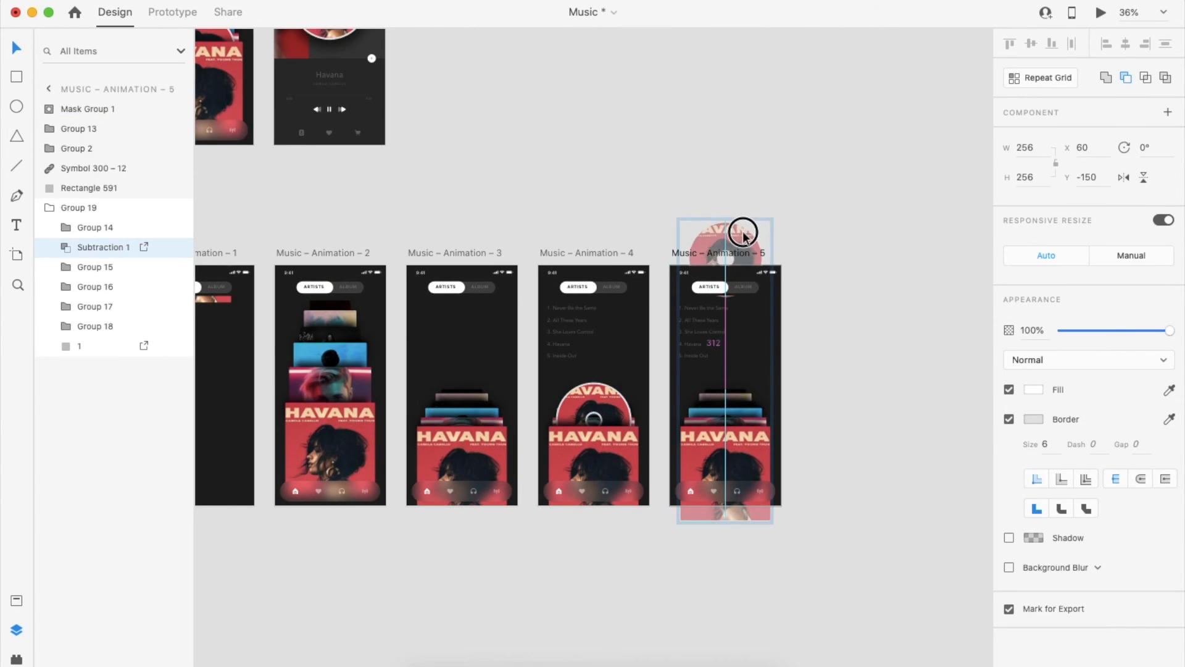
click(831, 277)
Step: Duplicate the Music – Animation – 5 artboard
click(716, 327)
scroll(716, 328, up, 3)
click(854, 307)
scroll(854, 307, down, 4)
click(735, 240)
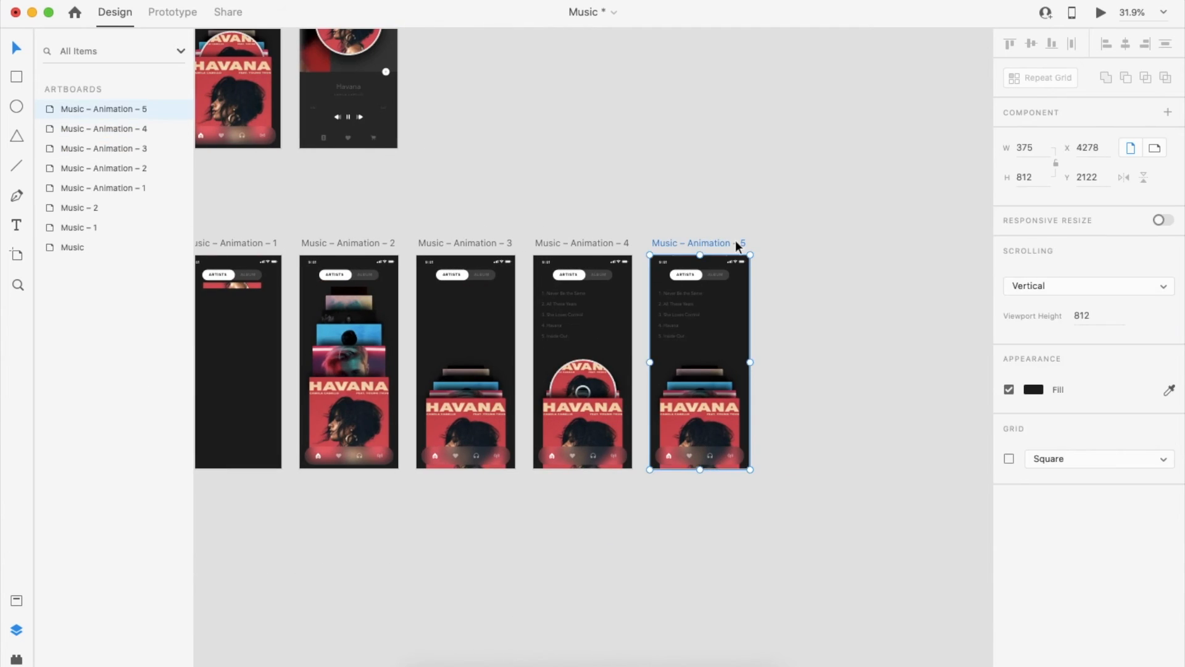
key(super+d)
Step: Replace the song lists on Music – Animation – 5 and Music – Animation – 6 with copies of the hidden song list from Music – Animation – 3
double_click(666, 323)
scroll(665, 323, up, 3)
click(494, 289)
scroll(511, 298, down, 2)
drag(299, 268, 374, 340)
key(super+c)
click(643, 312)
key(Delete)
key(super+v)
click(796, 325)
key(Delete)
key(super+v)
drag(665, 340, 727, 136)
click(726, 136)
scroll(706, 397, up, 3)
double_click(689, 446)
scroll(665, 364, right, 2)
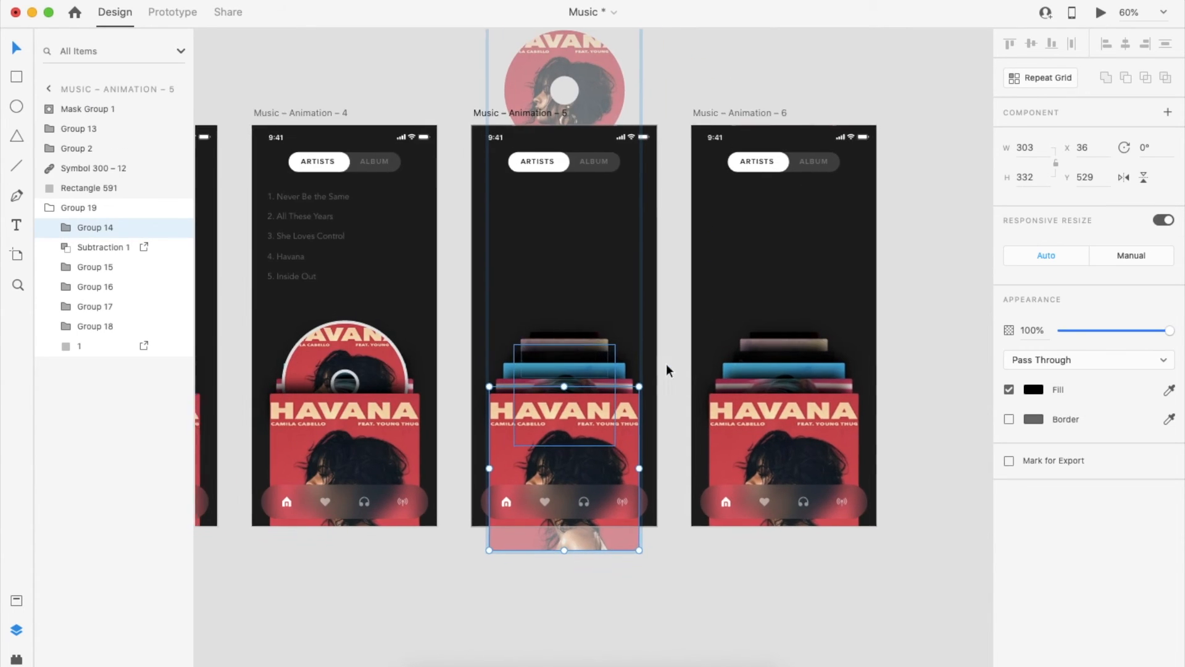
Step: Copy the dark rounded player panel from Music – 2 onto Music – Animation – 6, covering its cover stack
scroll(665, 364, up, 1)
click(579, 348)
scroll(583, 432, down, 2)
scroll(591, 564, left, 3)
click(591, 565)
scroll(591, 565, down, 3)
click(390, 232)
click(681, 469)
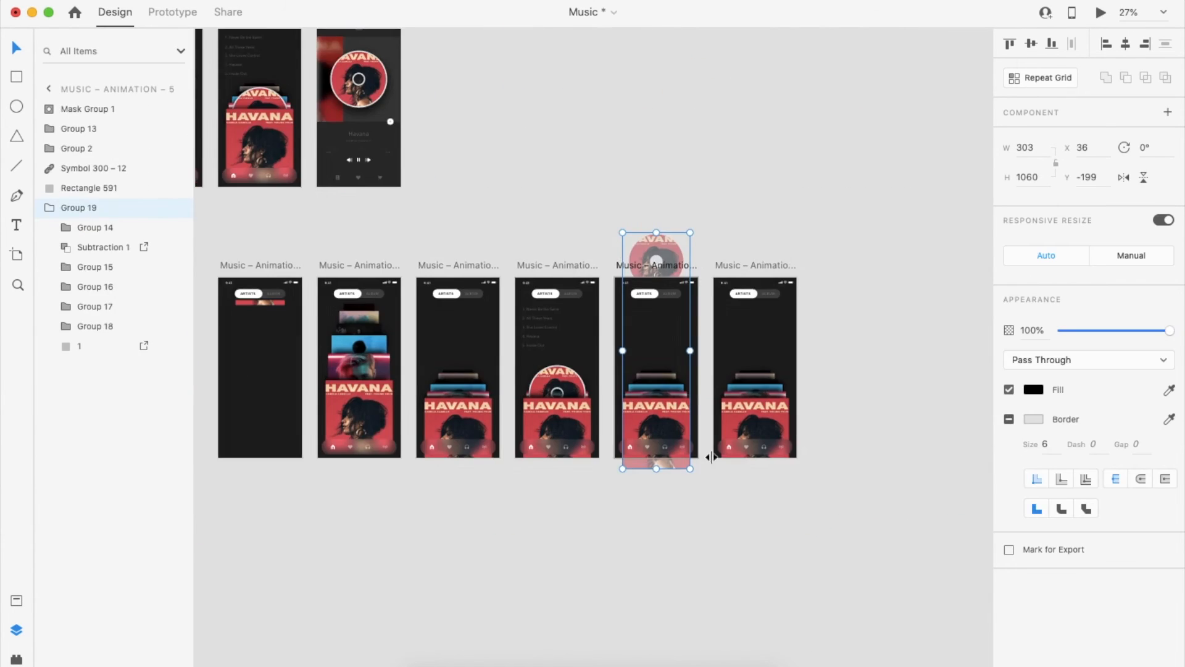
scroll(709, 457, up, 1)
click(679, 471)
scroll(679, 470, up, 1)
click(723, 473)
Step: Bring the disc above Music – Animation – 6 down in front of the dark panel and centre it on the artboard
double_click(716, 157)
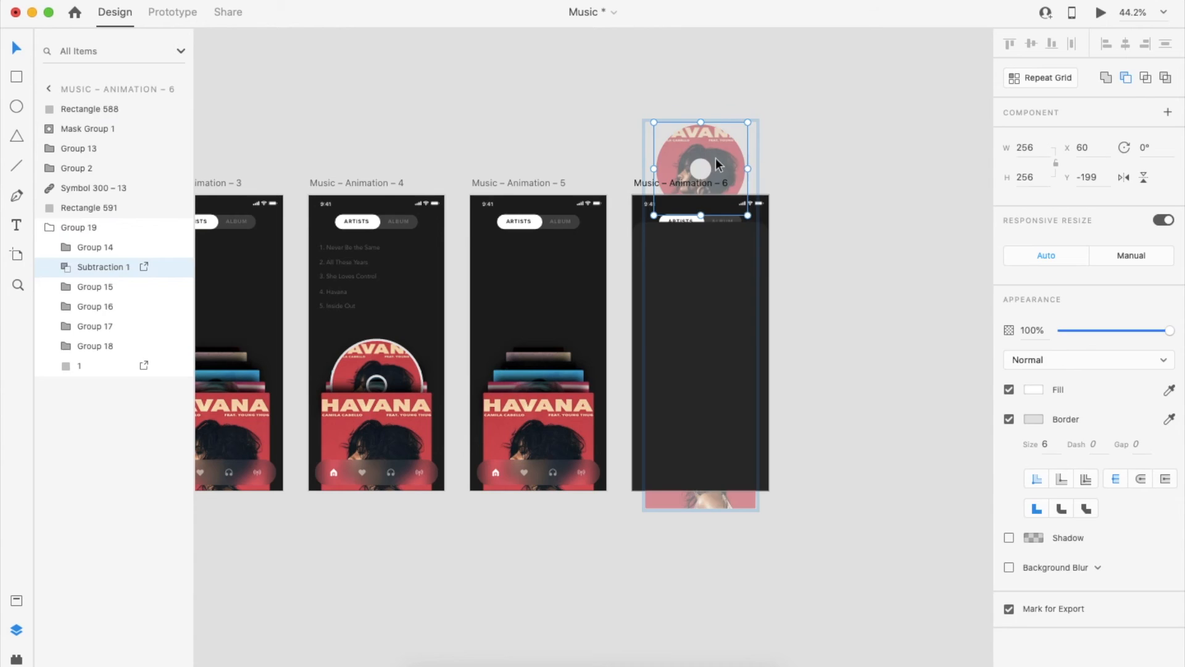
drag(709, 195, 704, 332)
click(1123, 45)
click(1030, 44)
click(840, 370)
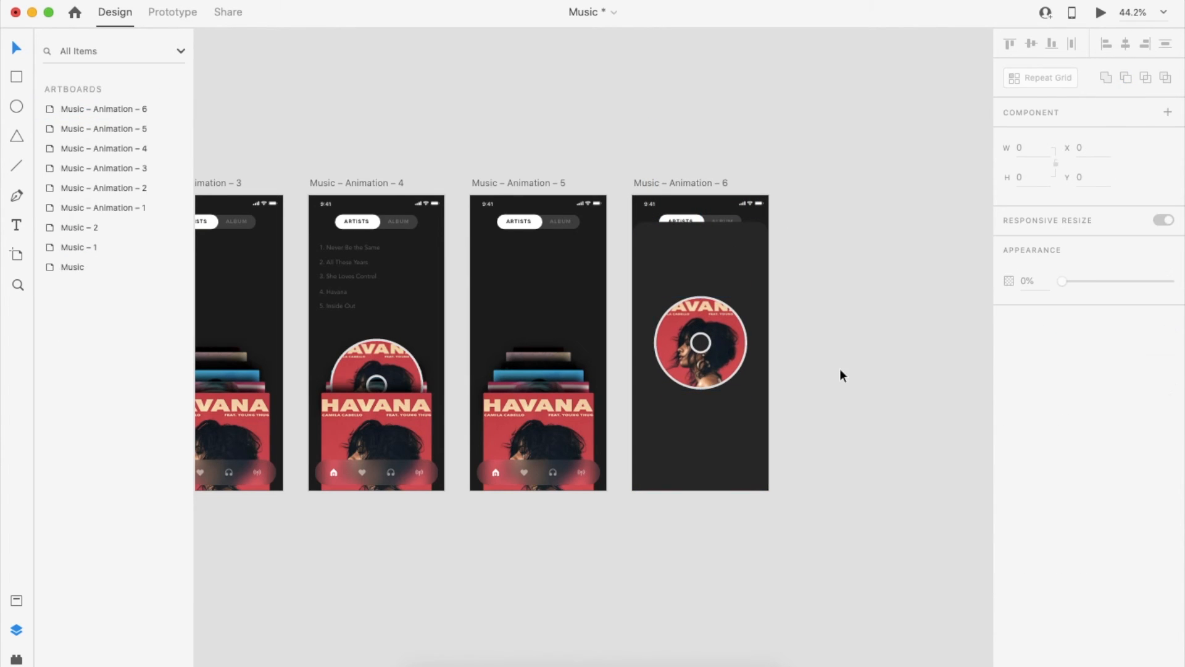
Step: Try to move the selected player elements out of Music – 2 onto the pasteboard
scroll(685, 468, down, 3)
click(697, 467)
click(381, 133)
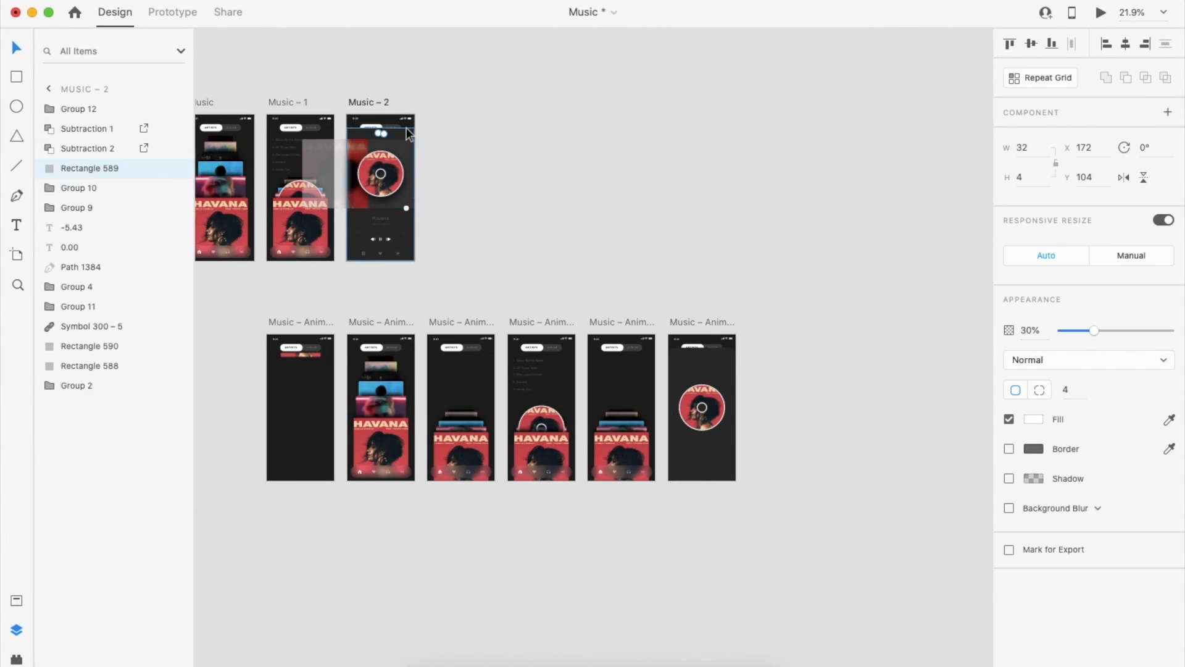
shift+click(378, 171)
click(440, 132)
scroll(375, 155, up, 3)
click(570, 87)
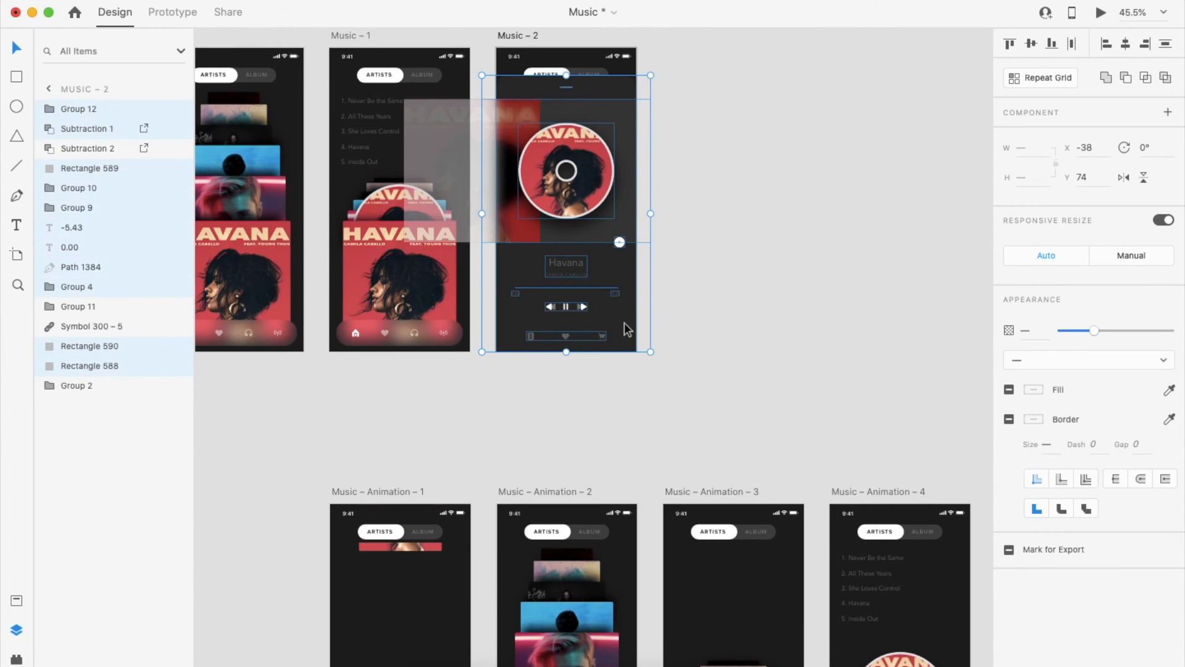
shift+click(531, 233)
drag(531, 234, 739, 241)
key(super+z)
click(735, 254)
drag(623, 343, 751, 354)
key(super+z)
click(685, 328)
Step: Move all player elements, including the panel, disc and blurred Havana cover, from Music – 2 onto the pasteboard beside it
scroll(642, 308, down, 3)
drag(650, 171, 558, 341)
drag(619, 199, 814, 199)
key(super+z)
shift+click(594, 165)
drag(618, 199, 812, 190)
click(866, 203)
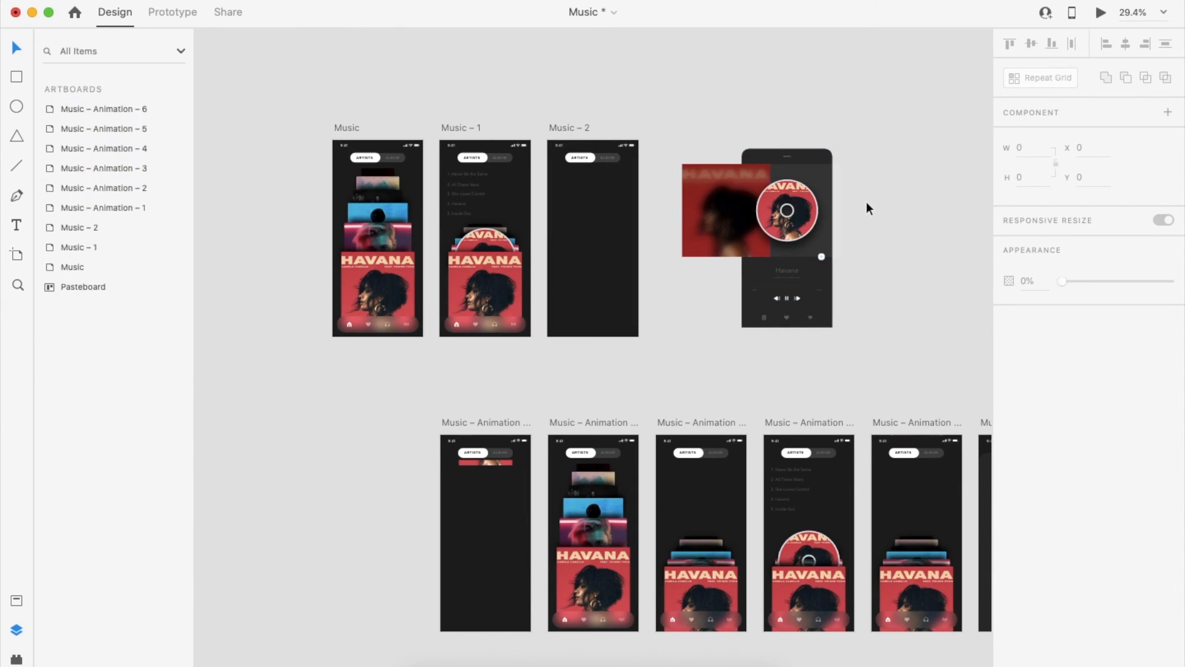
Step: Draw a 375 × 382 rectangle over the player's disc area and mask the blurred Havana cover with it
scroll(867, 203, right, 2)
click(762, 200)
shift+click(649, 201)
key(r)
drag(677, 149, 748, 223)
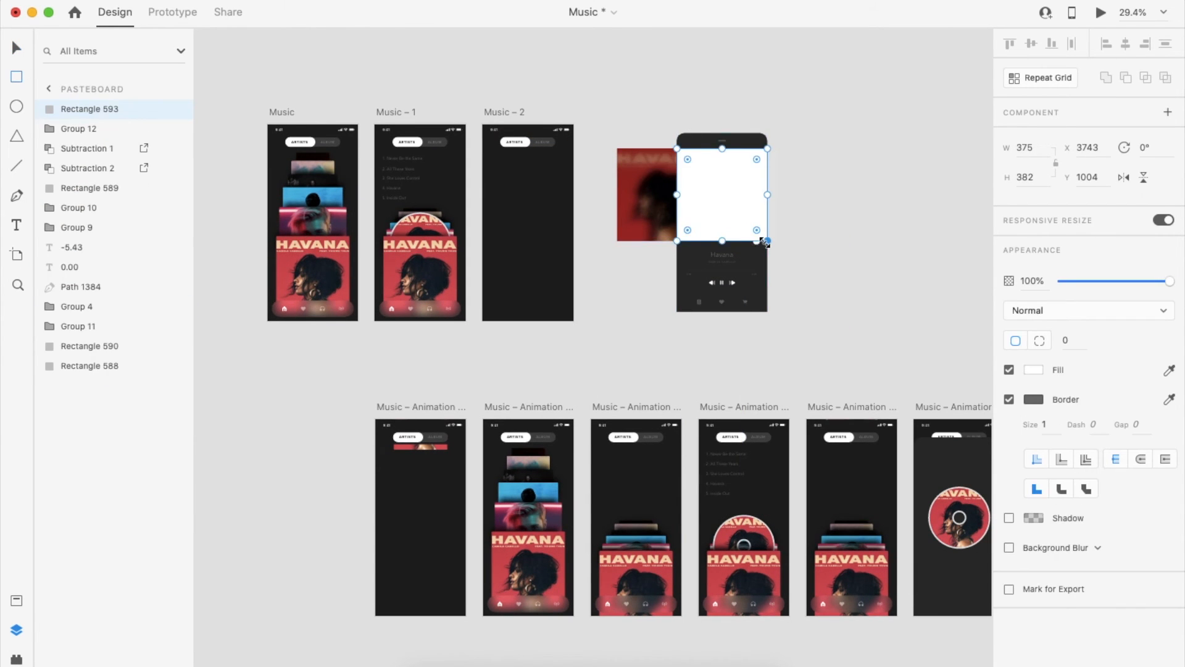
key(v)
shift+click(648, 203)
key(shift+super+m)
Step: Group and copy the player on the pasteboard, and undo the changes made to Music – 2
drag(648, 101, 826, 363)
key(Escape)
key(super+z)
key(super+z)
key(super+z)
key(super+z)
key(super+z)
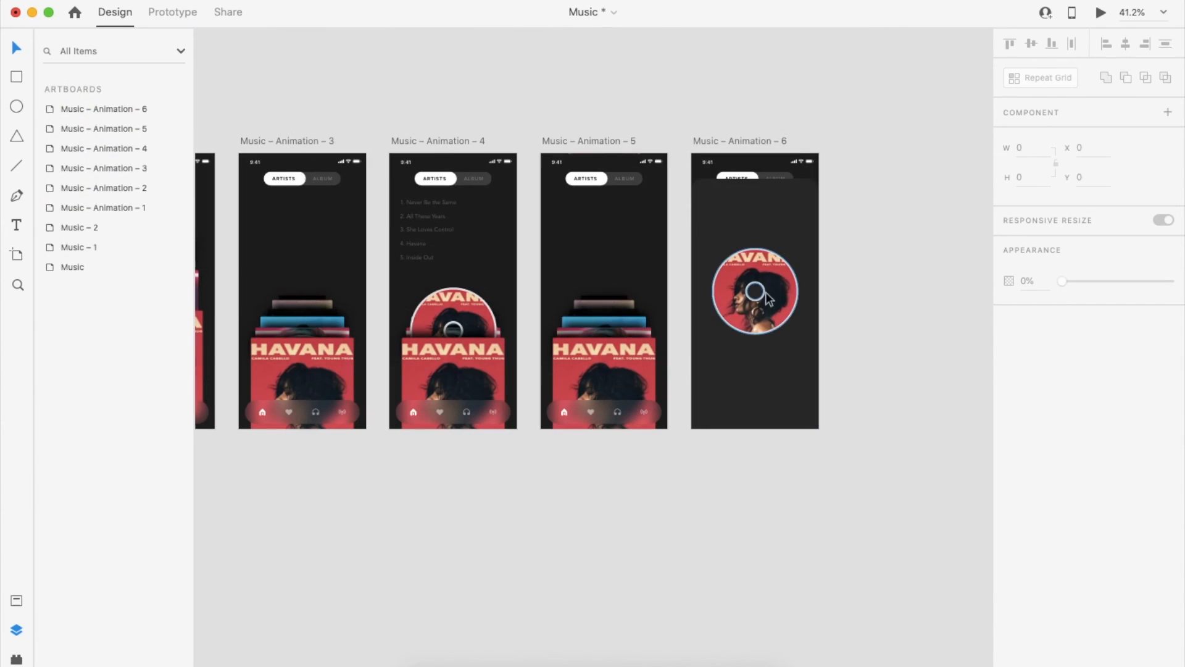
Step: Replace the disc and dark panel on Music – Animation – 6 with the copied player group, aligned to the artboard
click(779, 283)
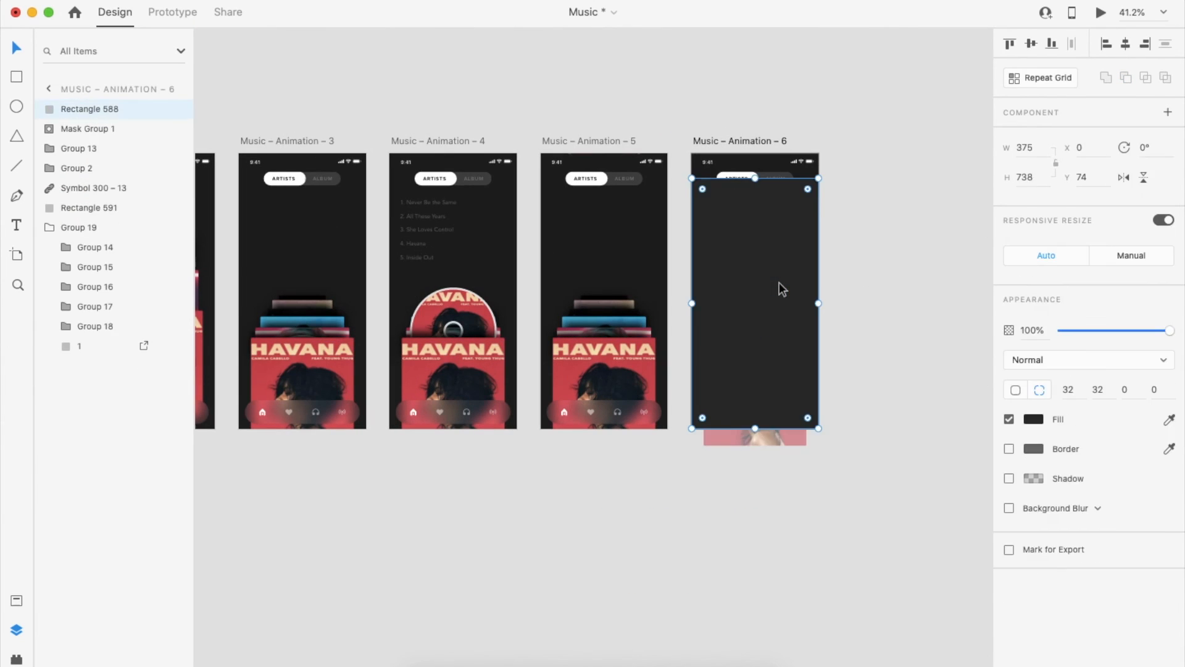
key(super+v)
drag(790, 385, 786, 399)
click(905, 387)
scroll(907, 386, up, 2)
scroll(581, 320, down, 5)
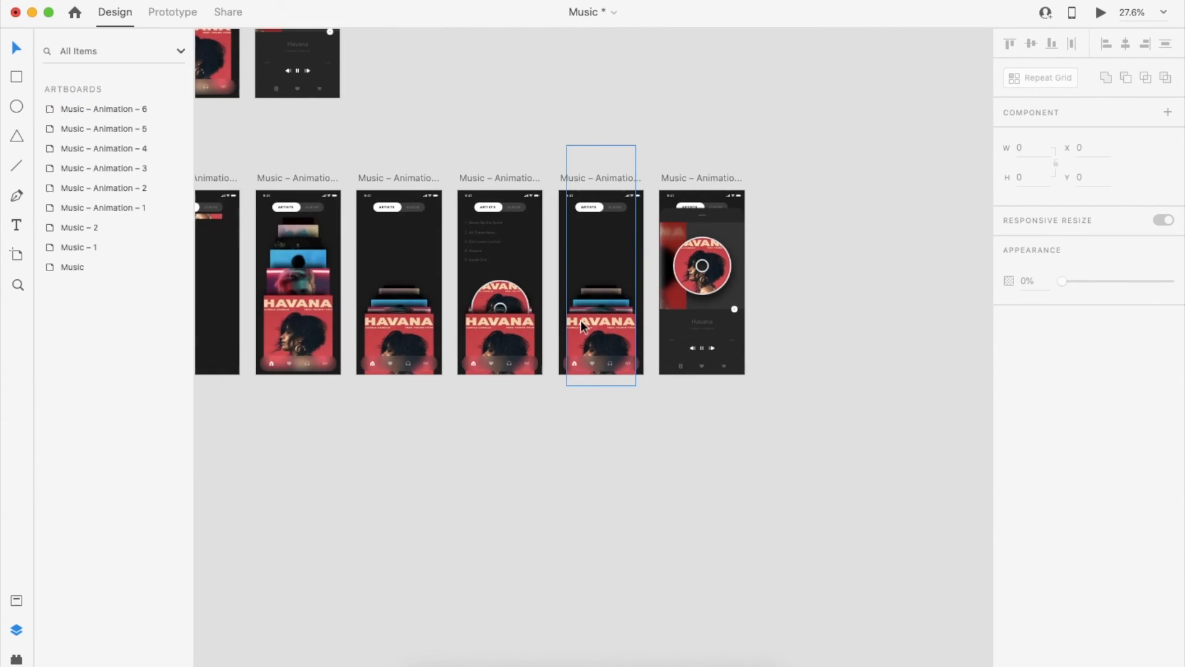
Step: Check the prototype links on Music – Animation – 3, 4 and 5, and preview the transition from Music – Animation – 3 to Music – Animation – 4
scroll(580, 320, left, 1)
click(538, 184)
click(173, 12)
click(450, 184)
click(552, 182)
click(571, 330)
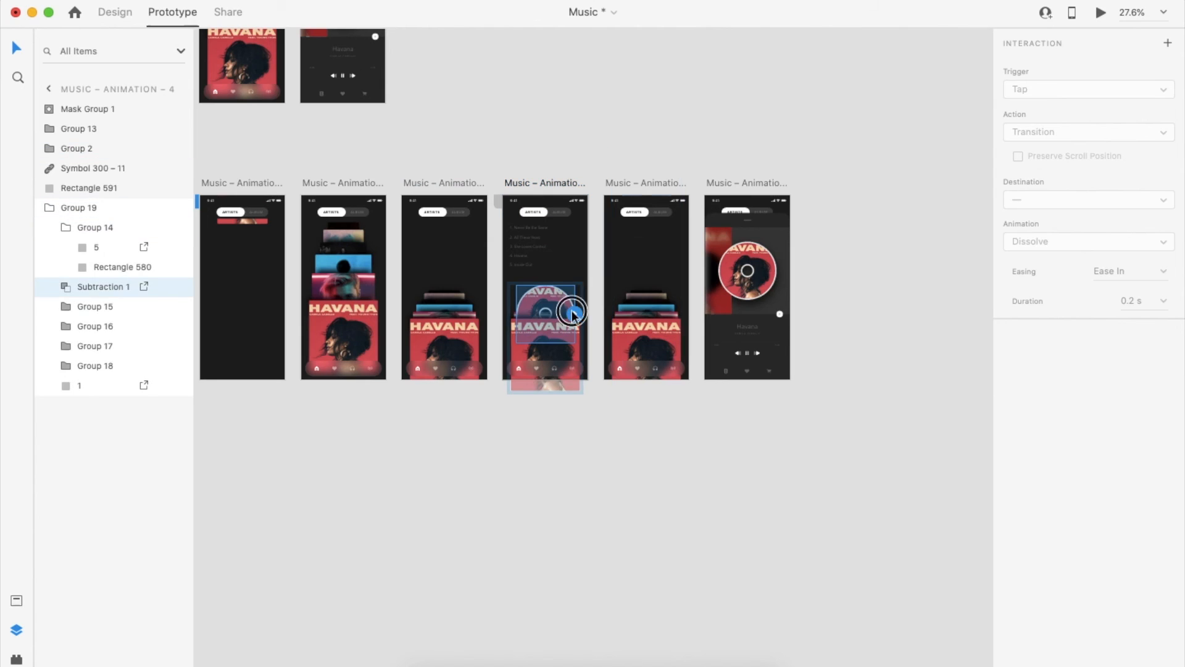
click(668, 183)
click(433, 289)
click(1101, 13)
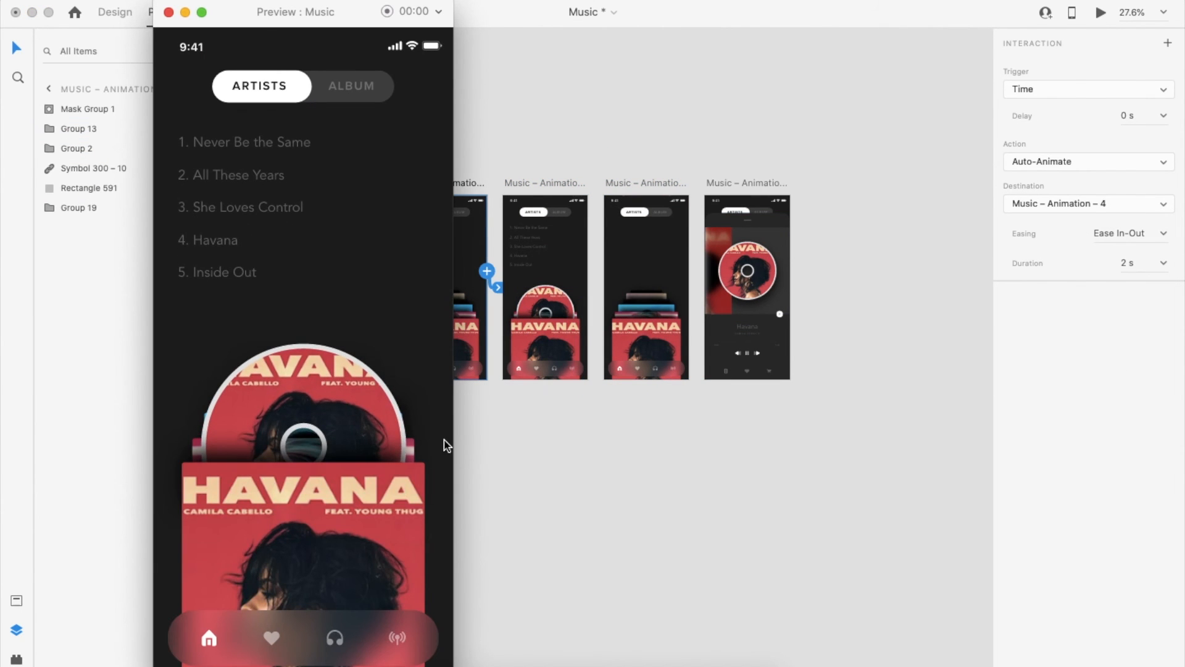
click(558, 502)
scroll(659, 243, right, 2)
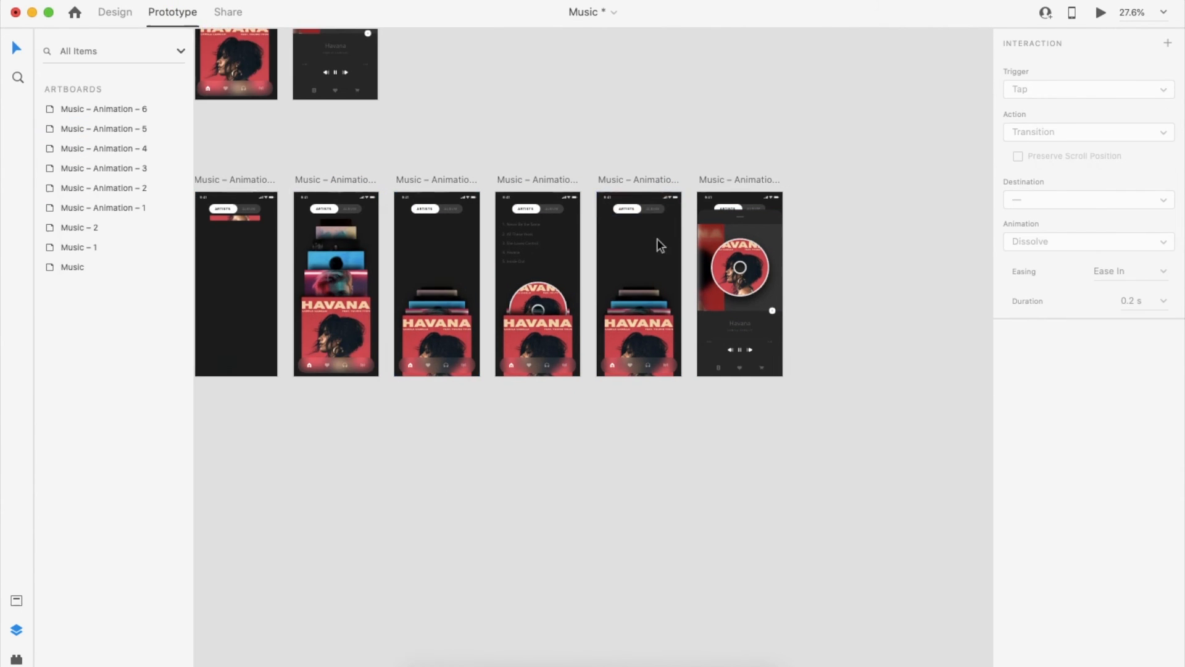
Step: Duplicate the Music – Animation – 6 player artboard in Design mode
click(668, 175)
click(127, 12)
key(super+d)
Step: Move the disc and its shadow on Music – Animation – 6 up above the artboard
double_click(662, 251)
scroll(662, 251, up, 5)
drag(667, 241, 683, 117)
key(super+z)
key(super+z)
shift+click(706, 321)
drag(707, 321, 706, 86)
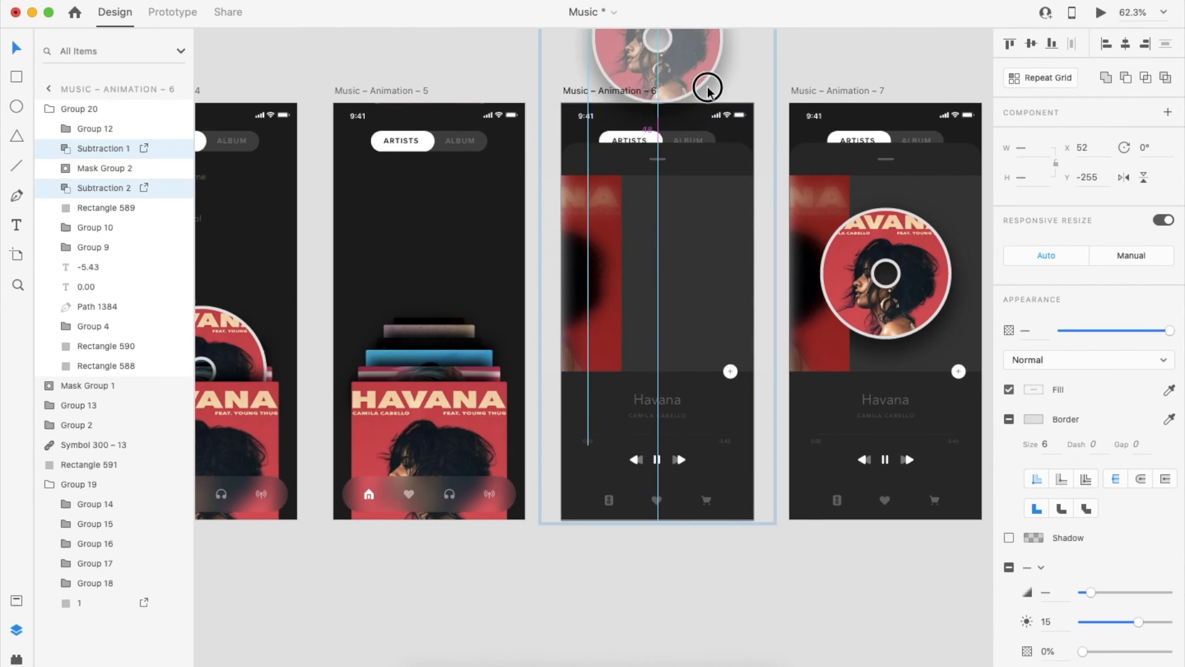
scroll(706, 85, down, 3)
click(825, 59)
Step: Slide the blurred cover picture on Music – Animation – 6 past the artboard's left edge
double_click(598, 277)
double_click(597, 277)
double_click(597, 276)
drag(597, 271, 556, 273)
click(581, 273)
drag(598, 271, 555, 272)
click(642, 273)
drag(705, 271, 556, 271)
Step: Set the opacity of the remaining player elements on Music – Animation – 6 to 0%, leaving only the dark panel
click(629, 481)
scroll(637, 375, up, 3)
double_click(636, 373)
shift+click(691, 326)
drag(1170, 331, 1057, 332)
click(640, 412)
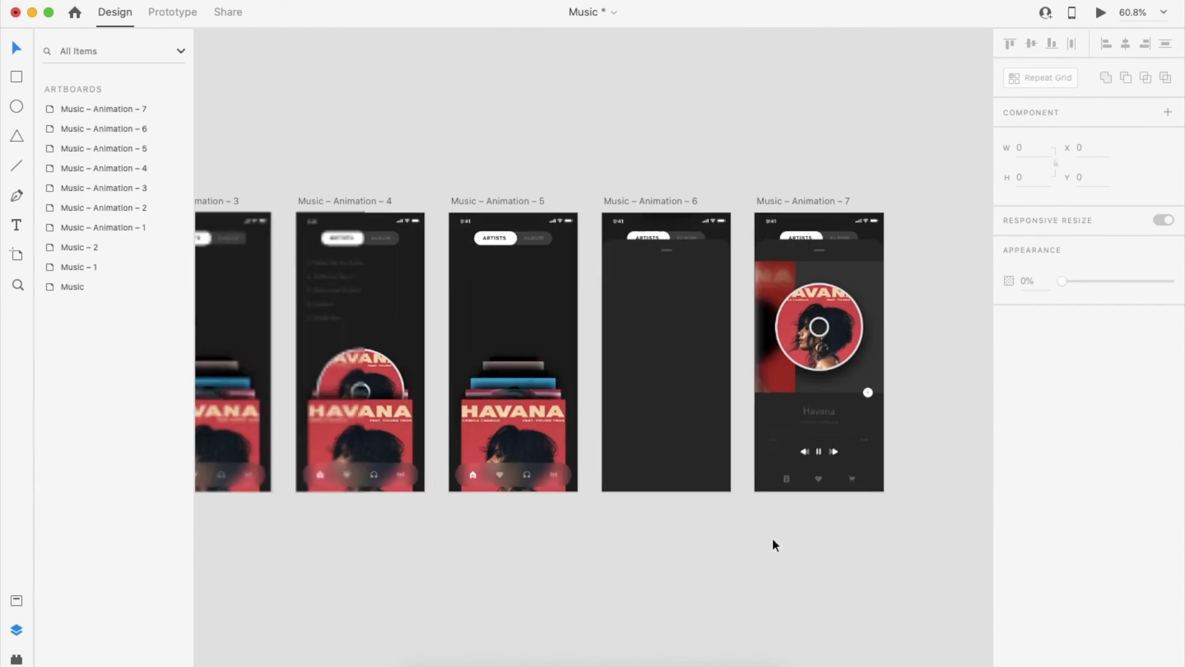
Step: Preview the transition between Music – Animation – 5 and Music – Animation – 6
click(1103, 16)
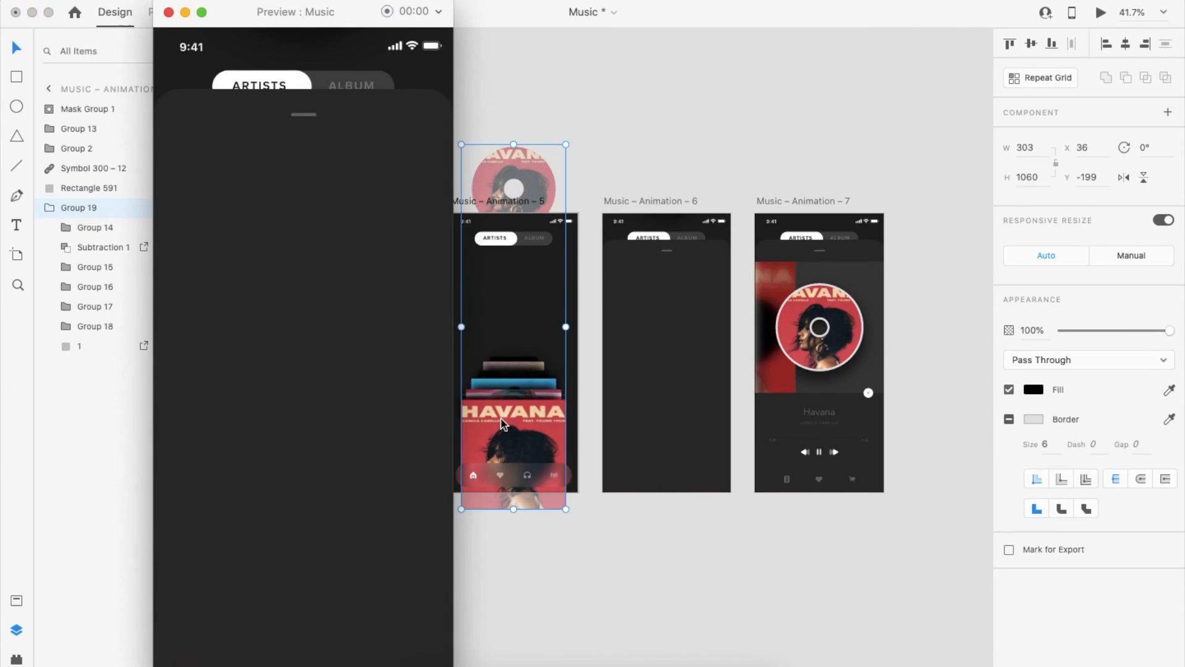
click(505, 210)
click(173, 12)
Step: Link Music – Animation – 6 to Music – Animation – 7 and preview the prototype from Music – Animation – 5
click(651, 201)
drag(732, 337, 784, 289)
click(344, 343)
click(1100, 12)
click(301, 491)
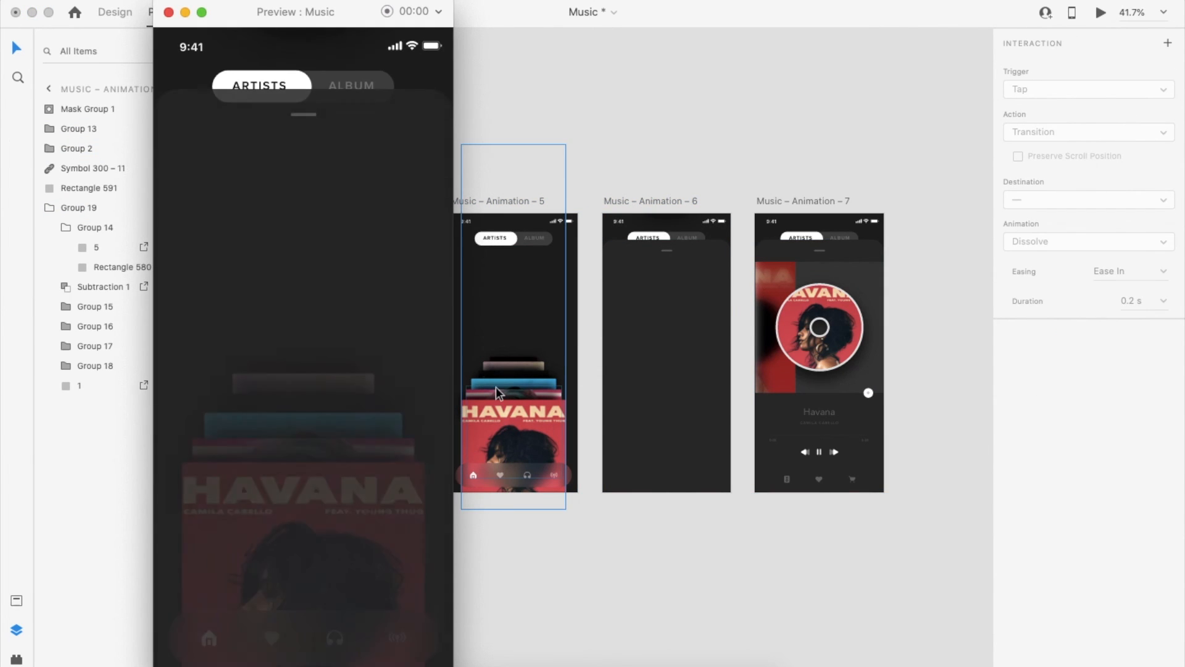
click(168, 12)
Step: Copy the player group from Music – Animation – 6 and paste it into Music – Animation – 5 in Design mode
click(660, 378)
click(115, 14)
click(432, 167)
click(712, 312)
key(super+c)
click(532, 355)
key(super+v)
Step: Move the pasted player's background rectangles below the lower edge of Music – Animation – 5
double_click(513, 298)
shift+click(515, 250)
drag(514, 245, 499, 479)
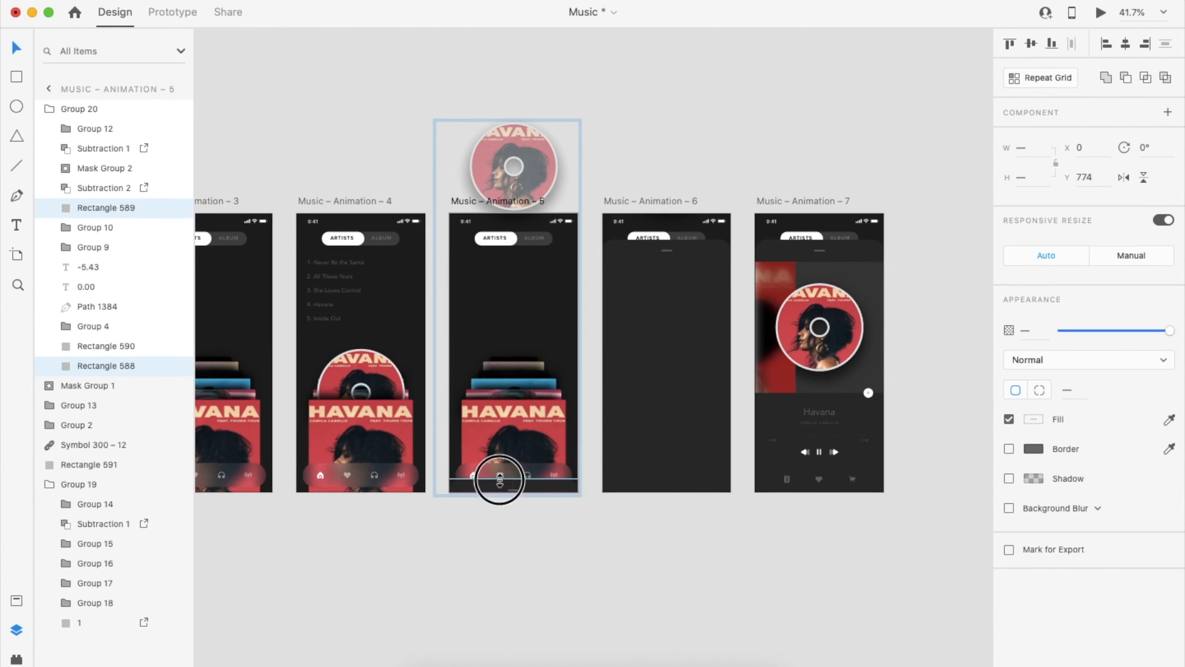
key(super+z)
drag(513, 240, 490, 486)
scroll(489, 487, up, 10)
drag(533, 422, 533, 457)
Step: Preview the player panel sliding in from Music – Animation – 5 to Music – Animation – 7
scroll(533, 460, down, 10)
click(553, 510)
click(1101, 13)
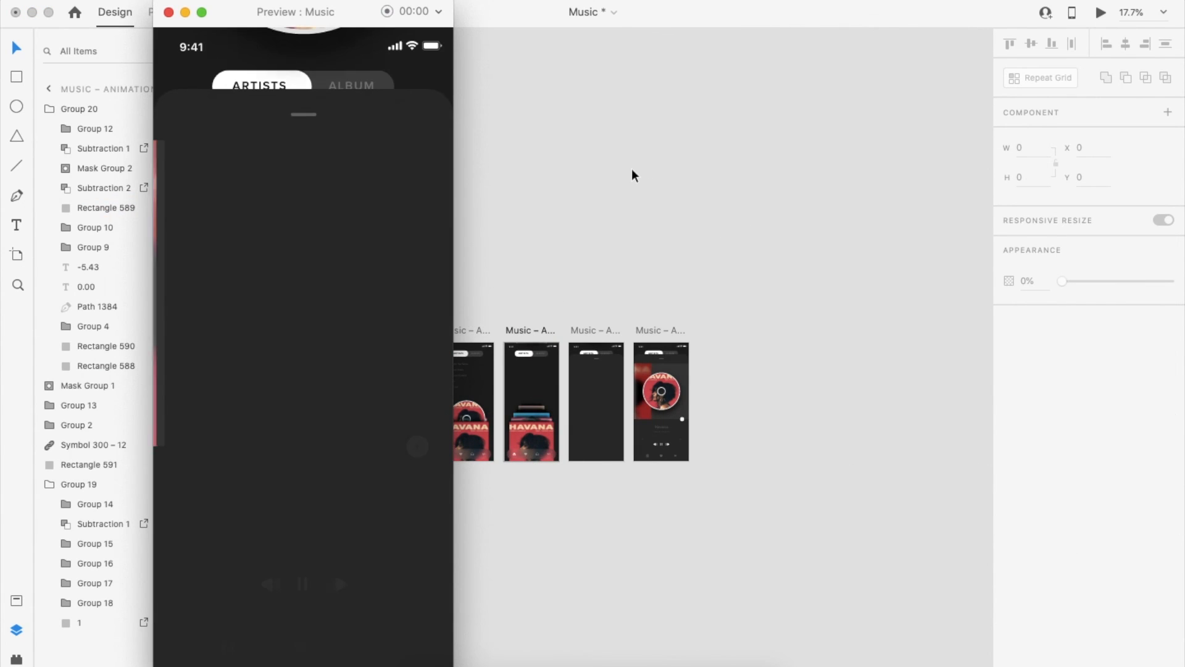
click(169, 13)
Step: Duplicate the Music – Animation – 7 artboard
scroll(619, 284, down, 2)
click(619, 275)
key(super+d)
Step: Shrink the disc and its shadow on Music – Animation – 7 to a tiny point at the disc's centre
click(618, 432)
scroll(616, 373, up, 10)
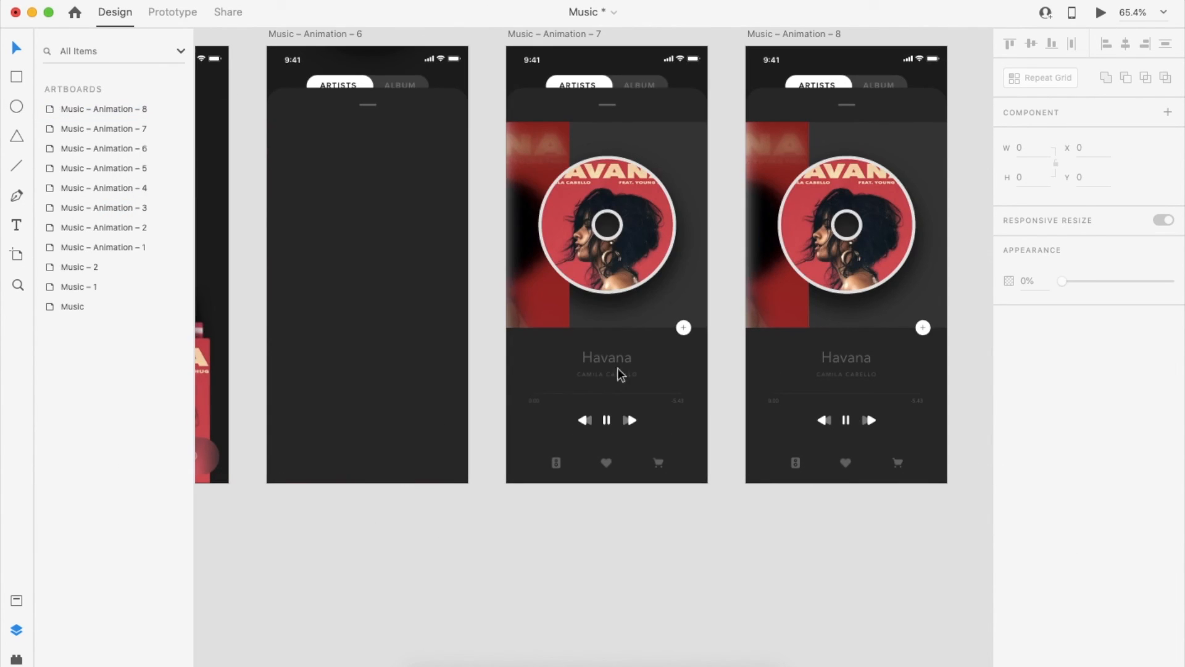
double_click(648, 247)
shift+click(678, 244)
drag(681, 156, 665, 207)
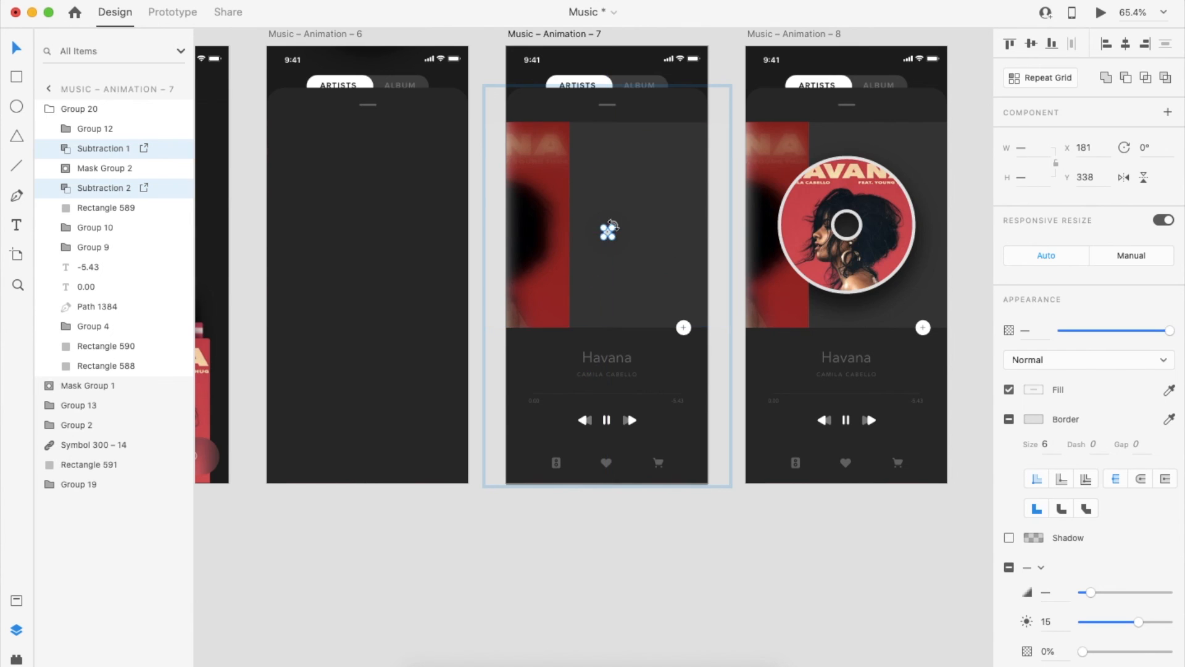
click(618, 384)
Step: Hide the playback controls and the bottom icon row on Music – Animation – 7
scroll(616, 386, down, 3)
scroll(611, 395, up, 5)
click(597, 400)
double_click(598, 400)
drag(598, 400, 568, 413)
click(610, 510)
click(600, 433)
click(729, 516)
Step: Check the prototype links on Music – Animation – 5 and 6 and preview the animation
click(638, 463)
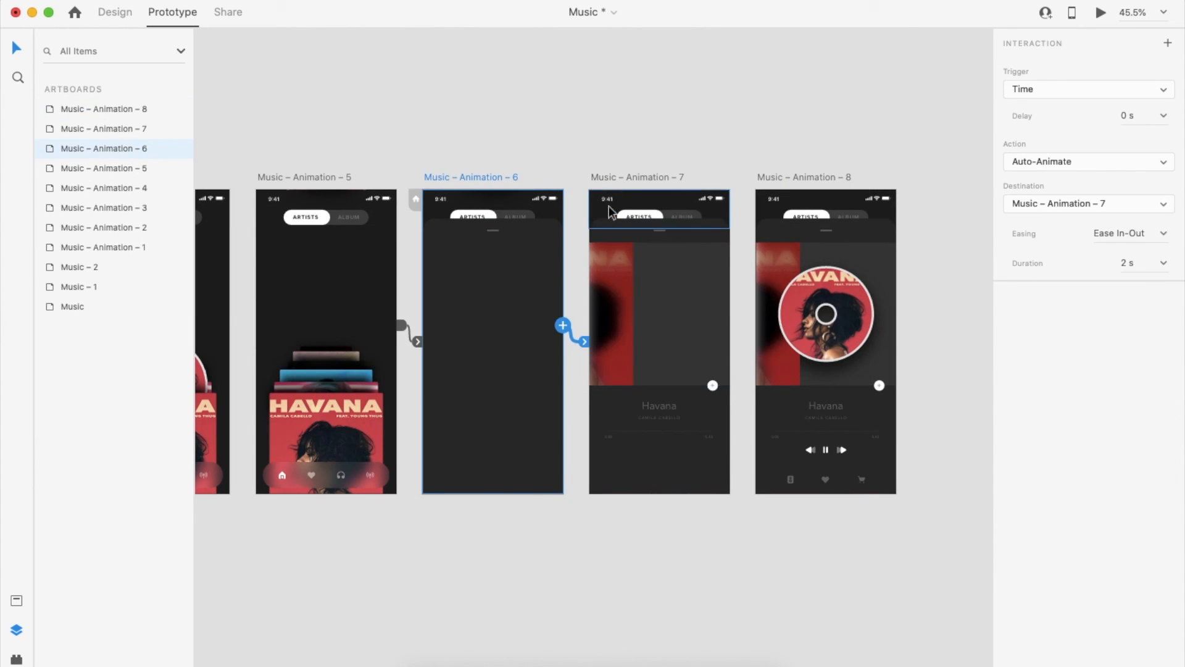
click(1101, 12)
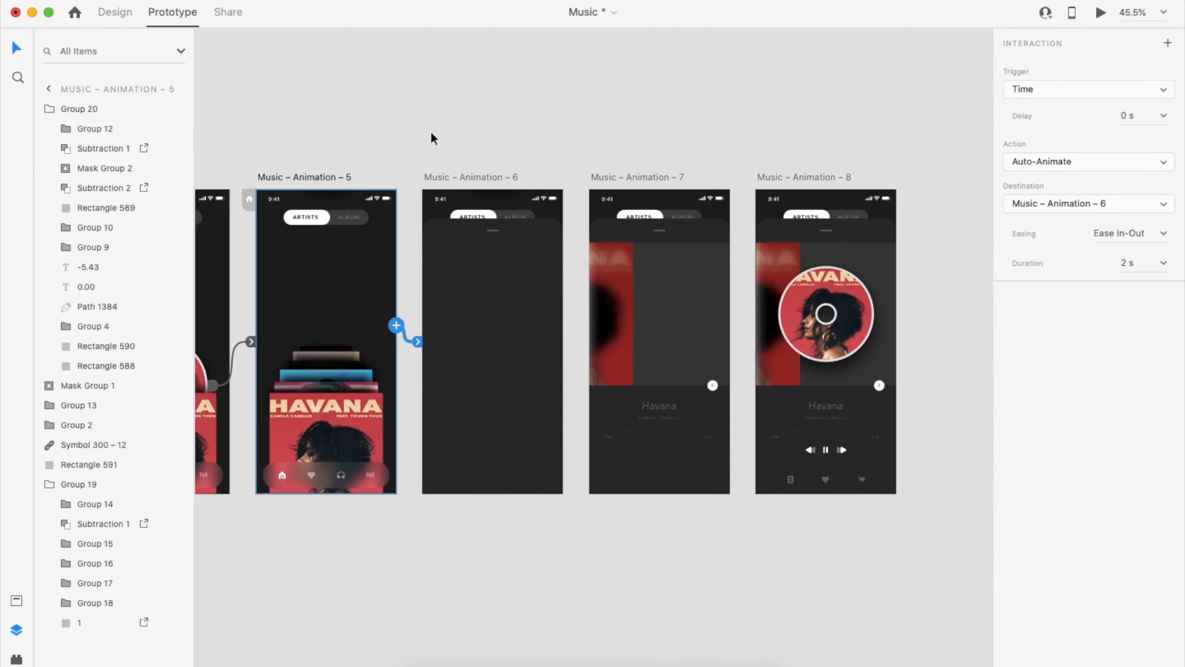
click(667, 312)
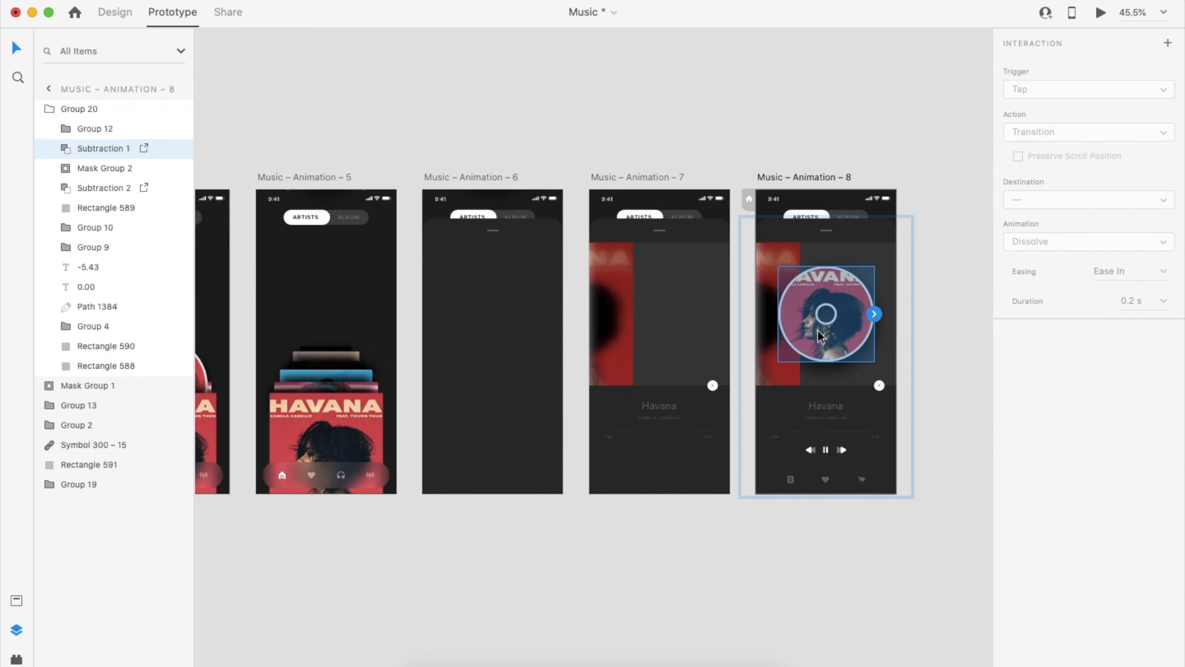
key(ctrl+Tab)
Step: Delete the Subtraction 2 disc layer from Music – Animation – 7 and paste a full-size disc copy above the artboard
click(92, 367)
click(88, 345)
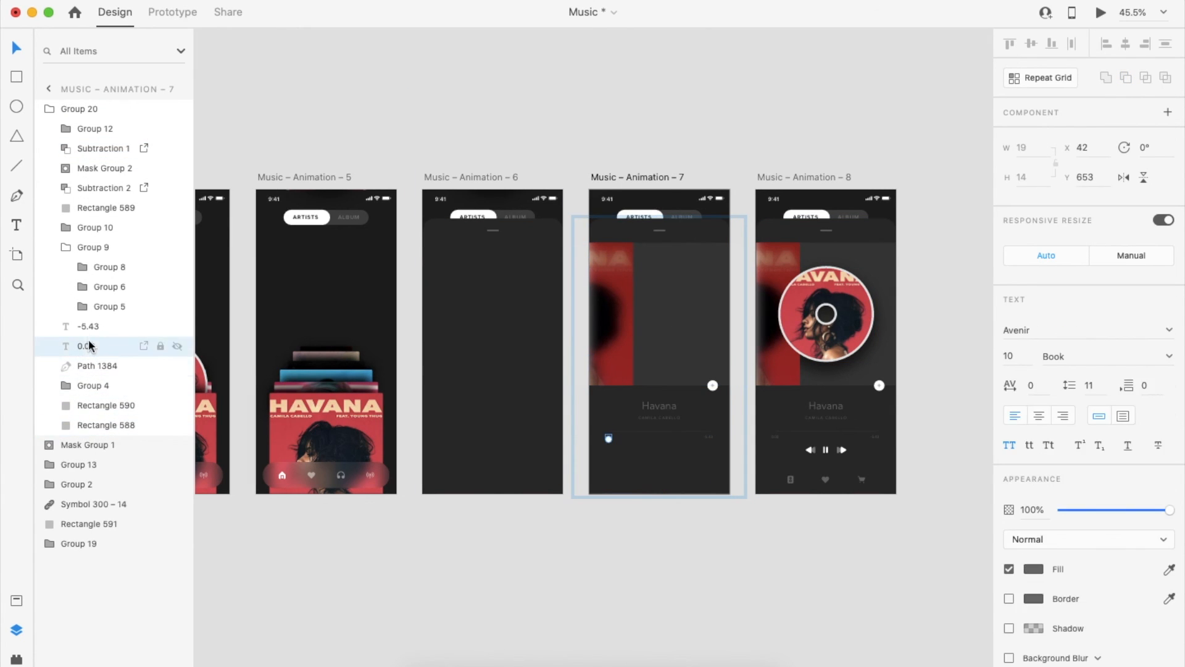
click(89, 267)
click(88, 189)
key(Delete)
click(677, 222)
key(super+v)
drag(682, 290, 682, 111)
Step: Preview the disc entering the player screen from Music – Animation – 7
click(852, 115)
click(685, 321)
click(1101, 12)
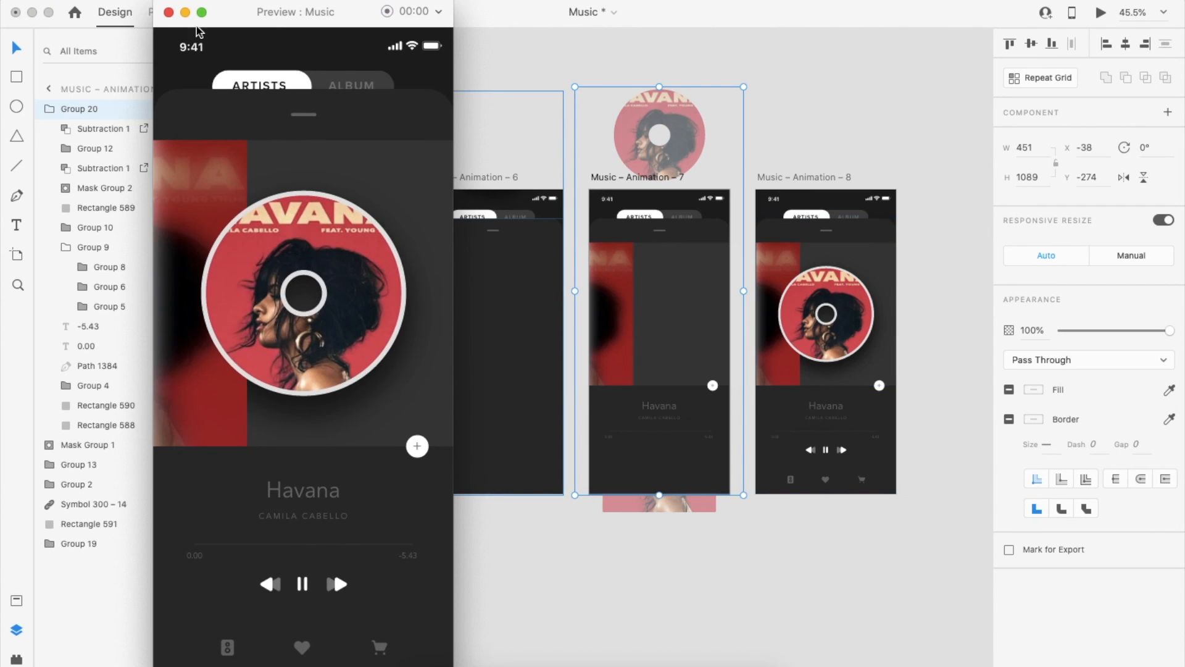
click(169, 13)
Step: Delete the discs above Music – Animation – 5 and Music – Animation – 7 and the disc on Music – Animation – 8
double_click(833, 318)
scroll(617, 257, down, 3)
double_click(347, 326)
double_click(439, 350)
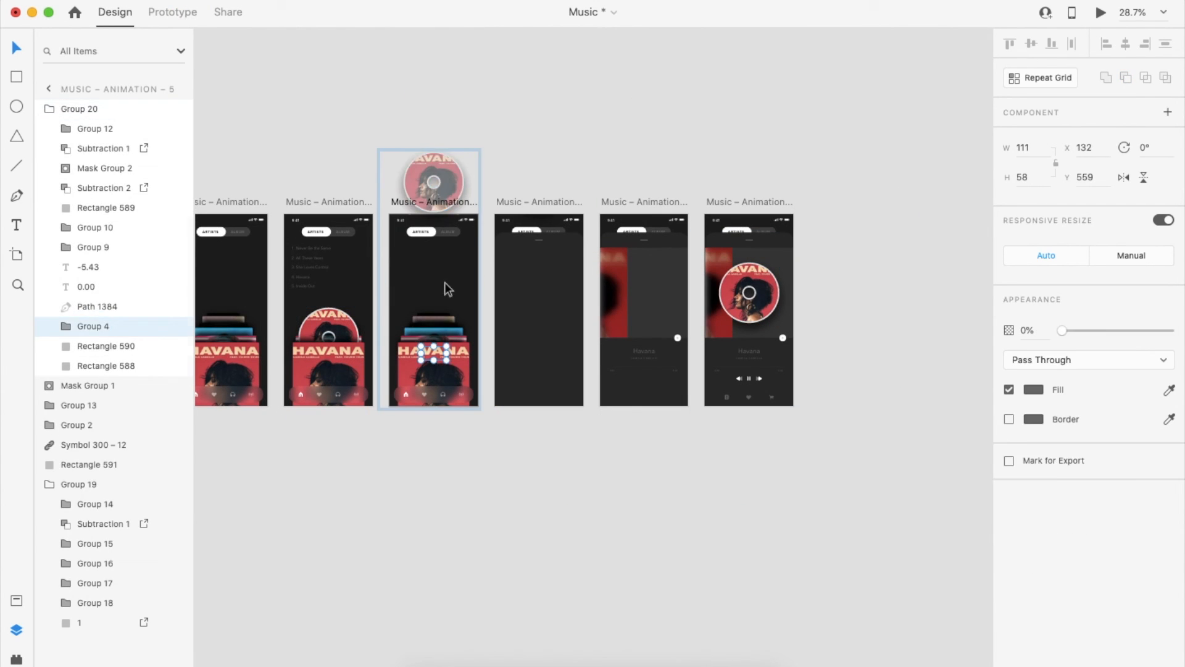
click(461, 178)
double_click(644, 290)
click(643, 178)
key(Delete)
double_click(764, 277)
key(Delete)
click(666, 301)
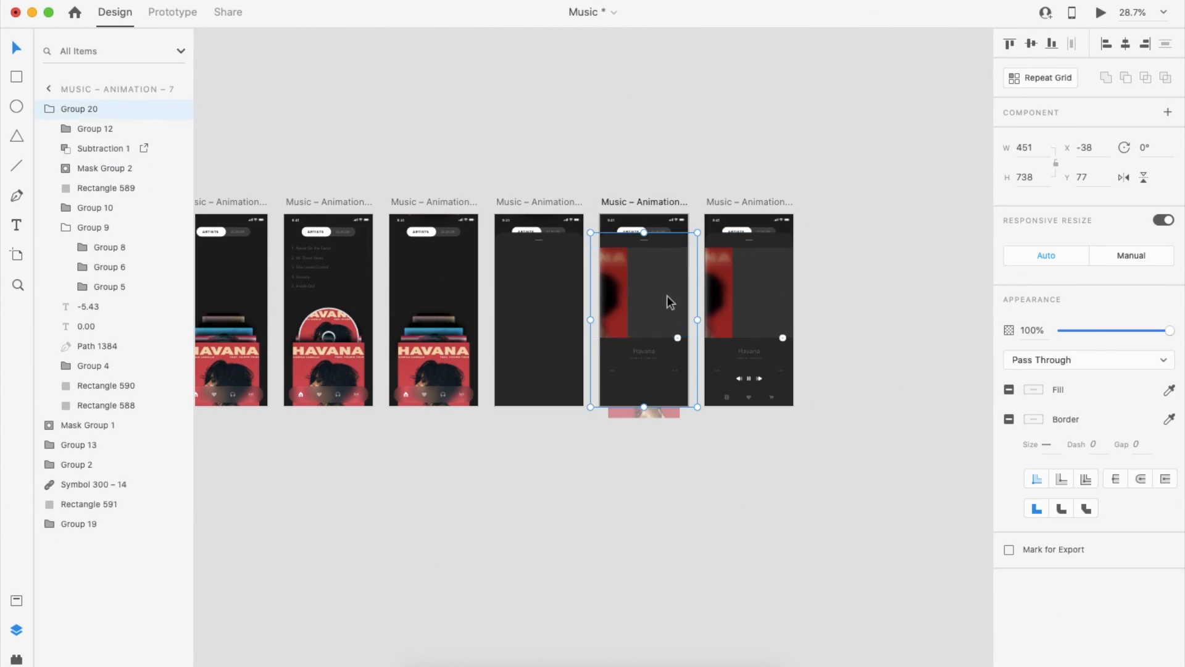
key(super+v)
drag(657, 163, 658, 163)
key(Delete)
Step: Paste the disc inside the player group of Music – Animation – 7 and move it above the artboard
double_click(659, 307)
key(super+v)
drag(654, 309, 651, 173)
click(728, 167)
Step: Copy the disc from Music – Animation – 7 into the player group of Music – Animation – 8, centred horizontally over the cover area
double_click(664, 278)
click(662, 180)
key(super+c)
double_click(773, 274)
key(super+v)
drag(761, 308, 760, 287)
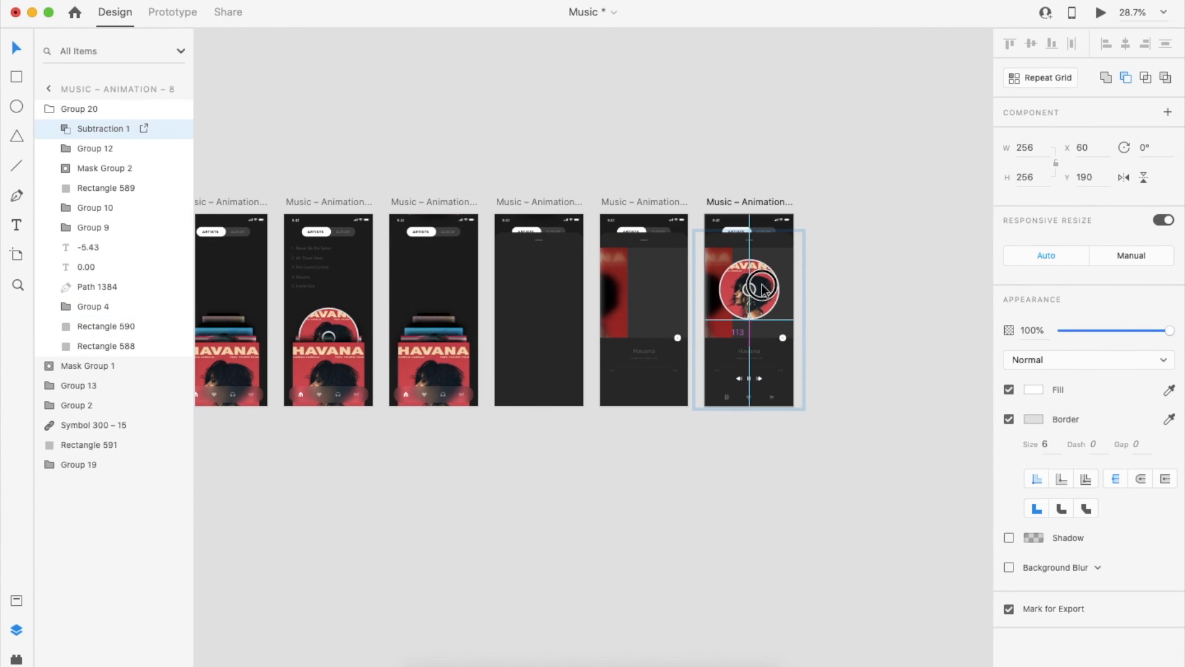
Step: Preview the disc transition from Music – Animation – 7 to Music – Animation – 8
click(655, 287)
click(1101, 12)
click(755, 290)
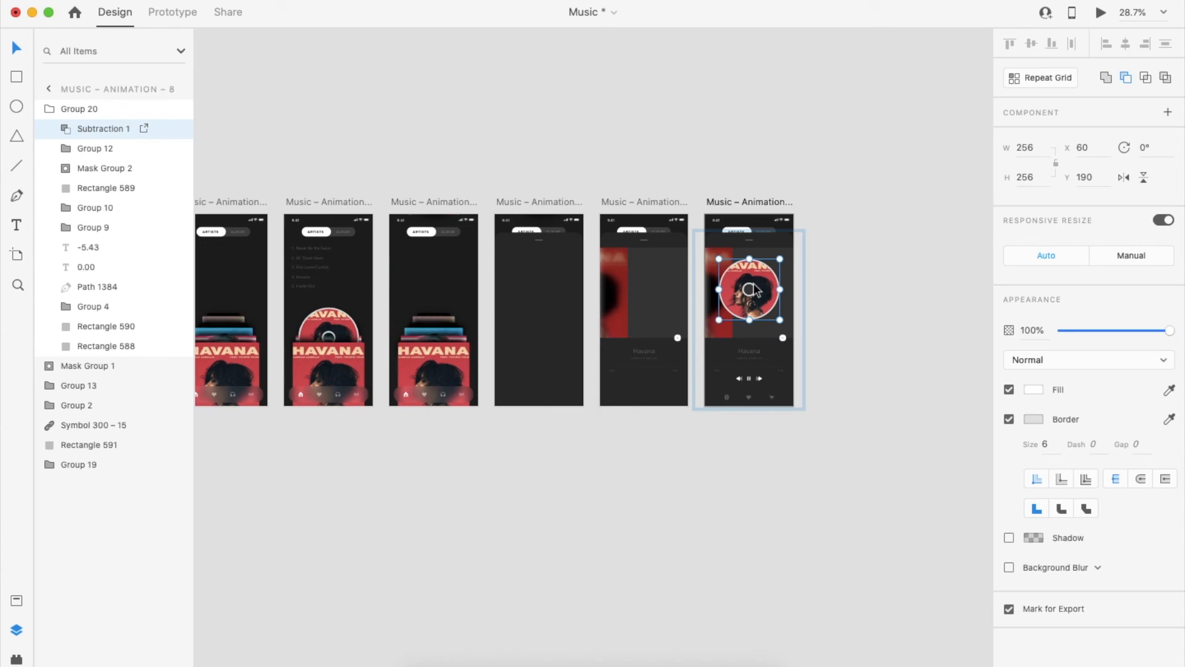
click(631, 198)
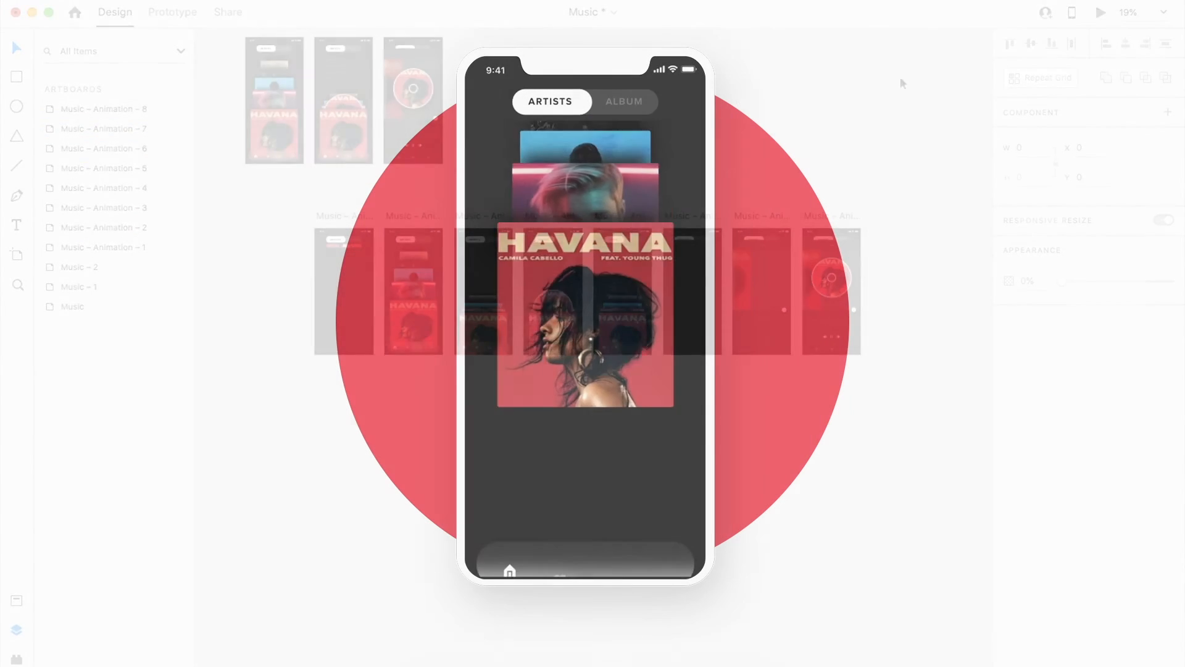